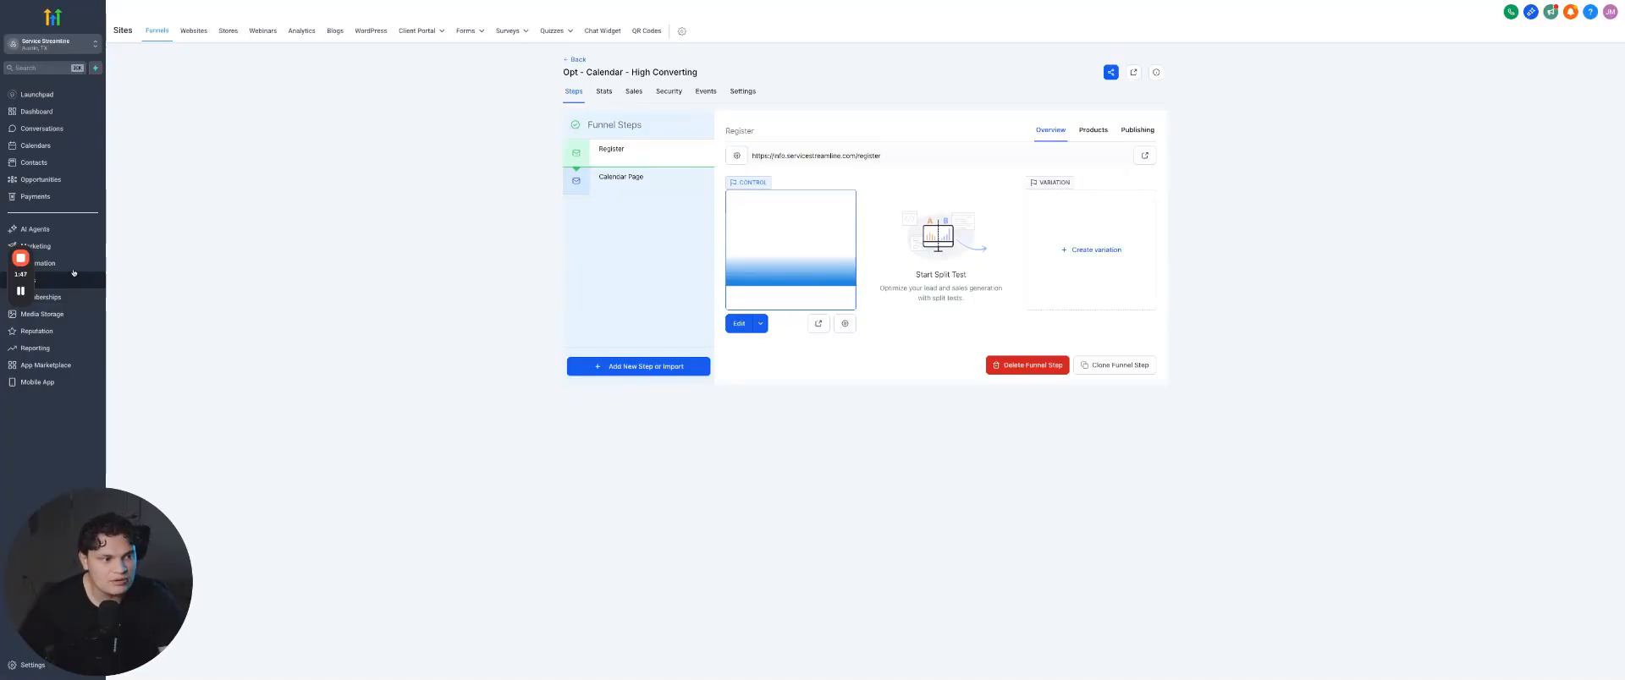
Create a new blank survey in the Surveys section of Sites.
{"action": "left_click", "coordinate": [39, 92]}
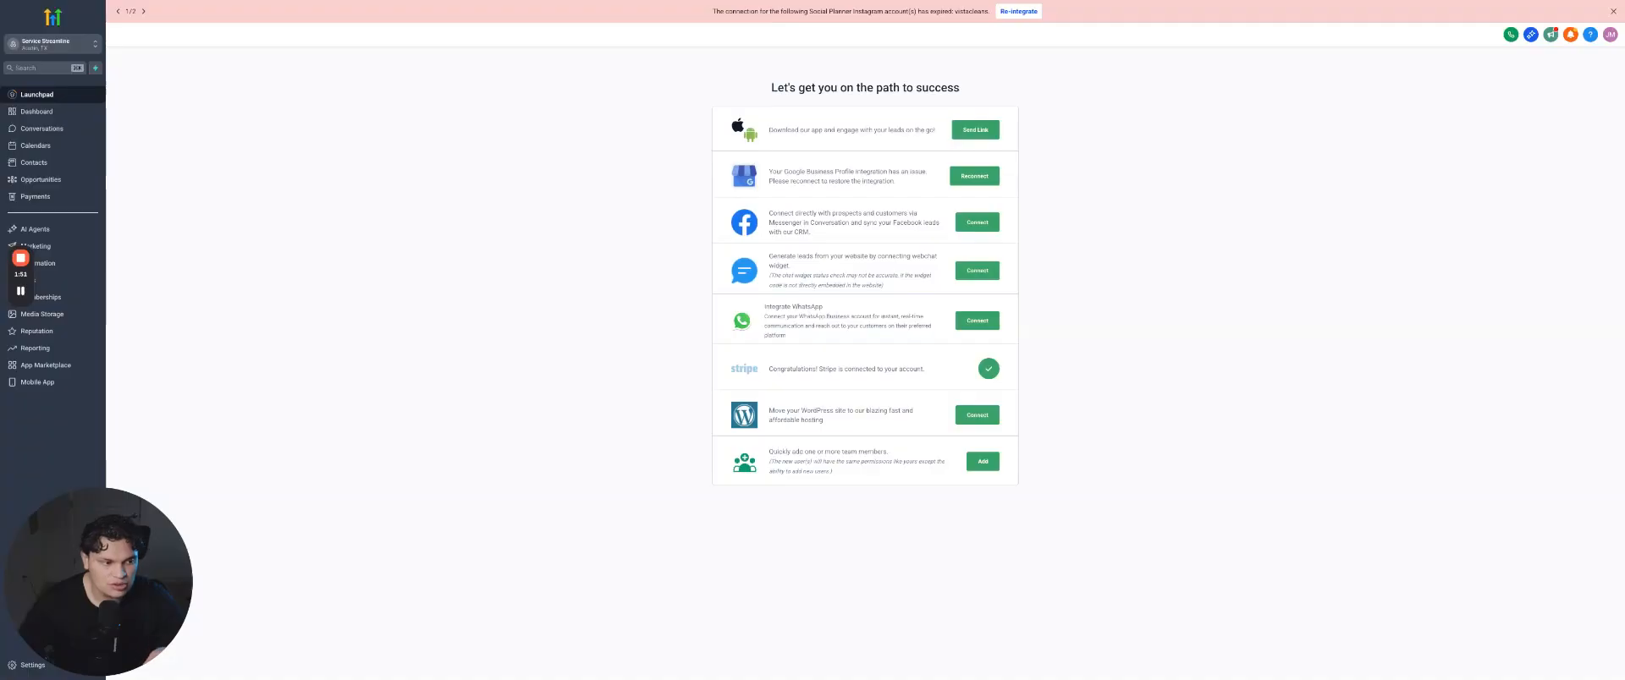
{"action": "left_click", "coordinate": [95, 280]}
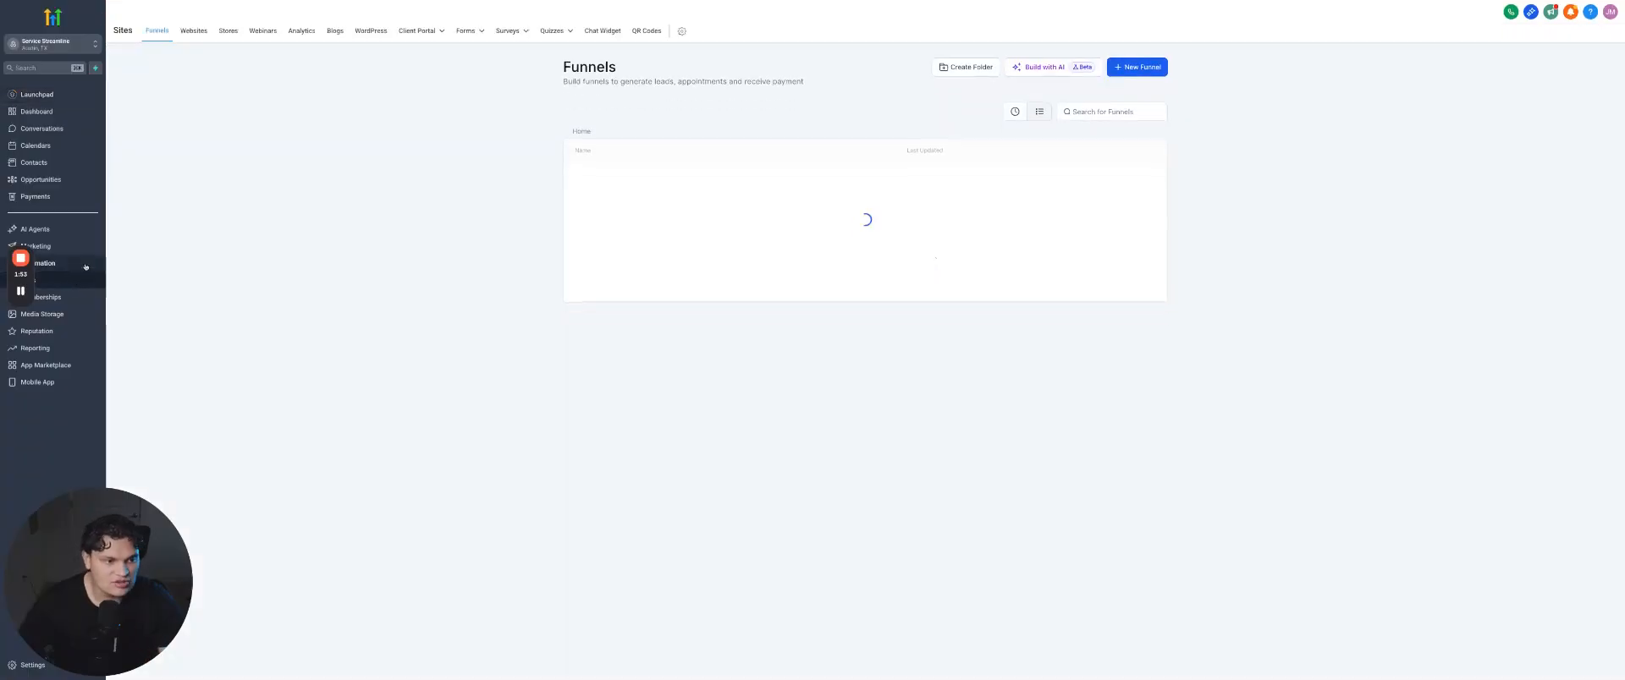
{"action": "left_click", "coordinate": [497, 32]}
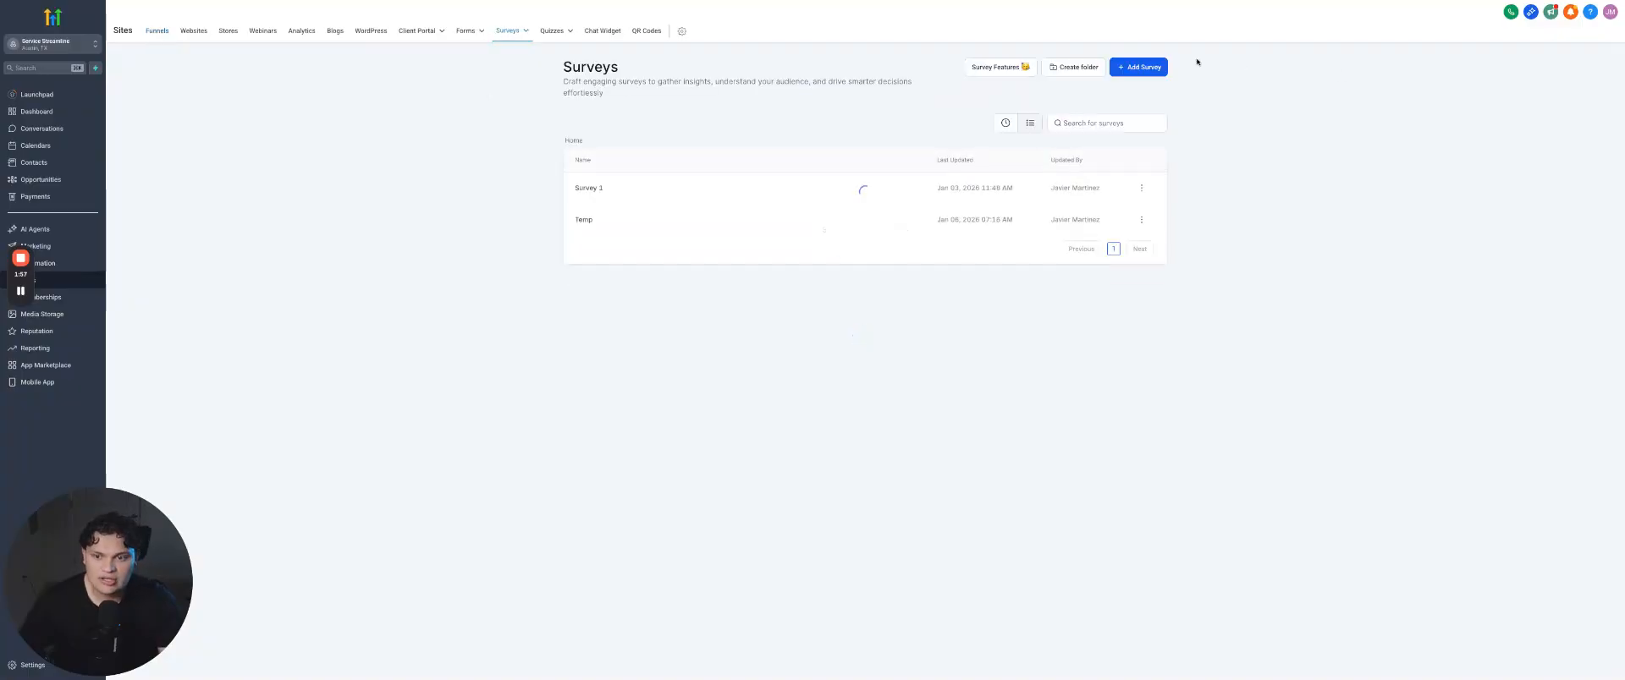
{"action": "left_click", "coordinate": [1160, 72]}
{"action": "left_click", "coordinate": [933, 431]}
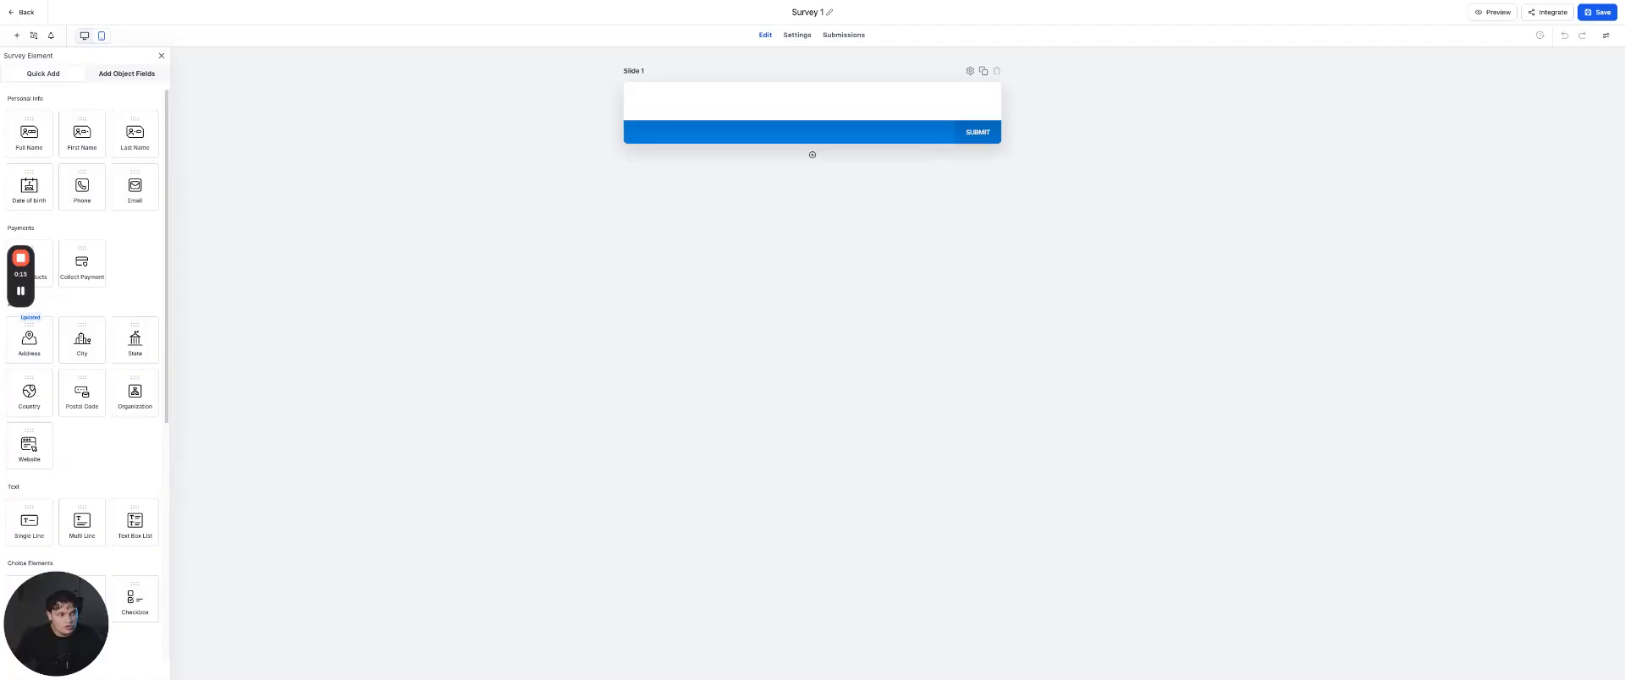
Add the "Do you have an existing funnel or website?" field from the Survey Form - Calendar group to slide 1 and make it required.
{"action": "left_click", "coordinate": [135, 76]}
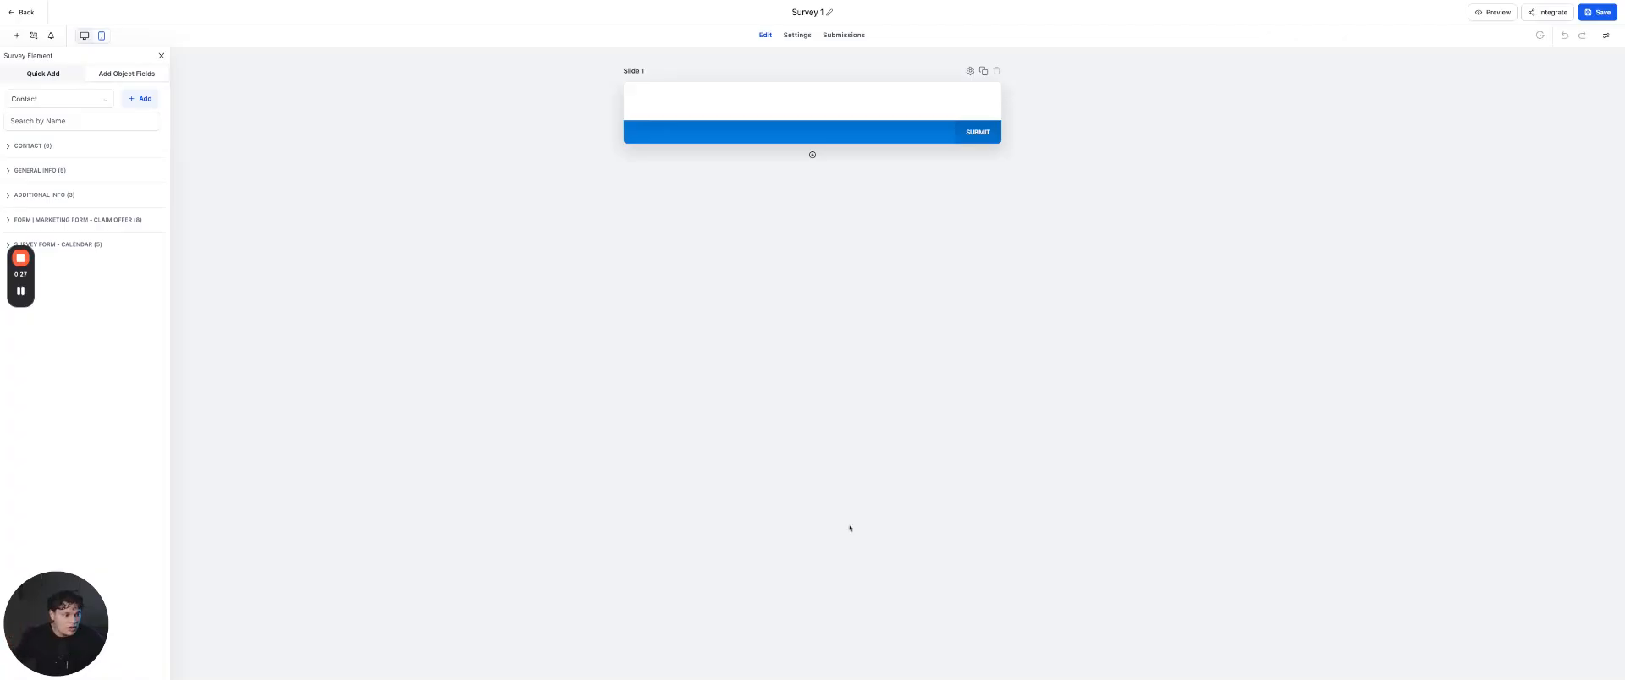
{"action": "left_click", "coordinate": [83, 246]}
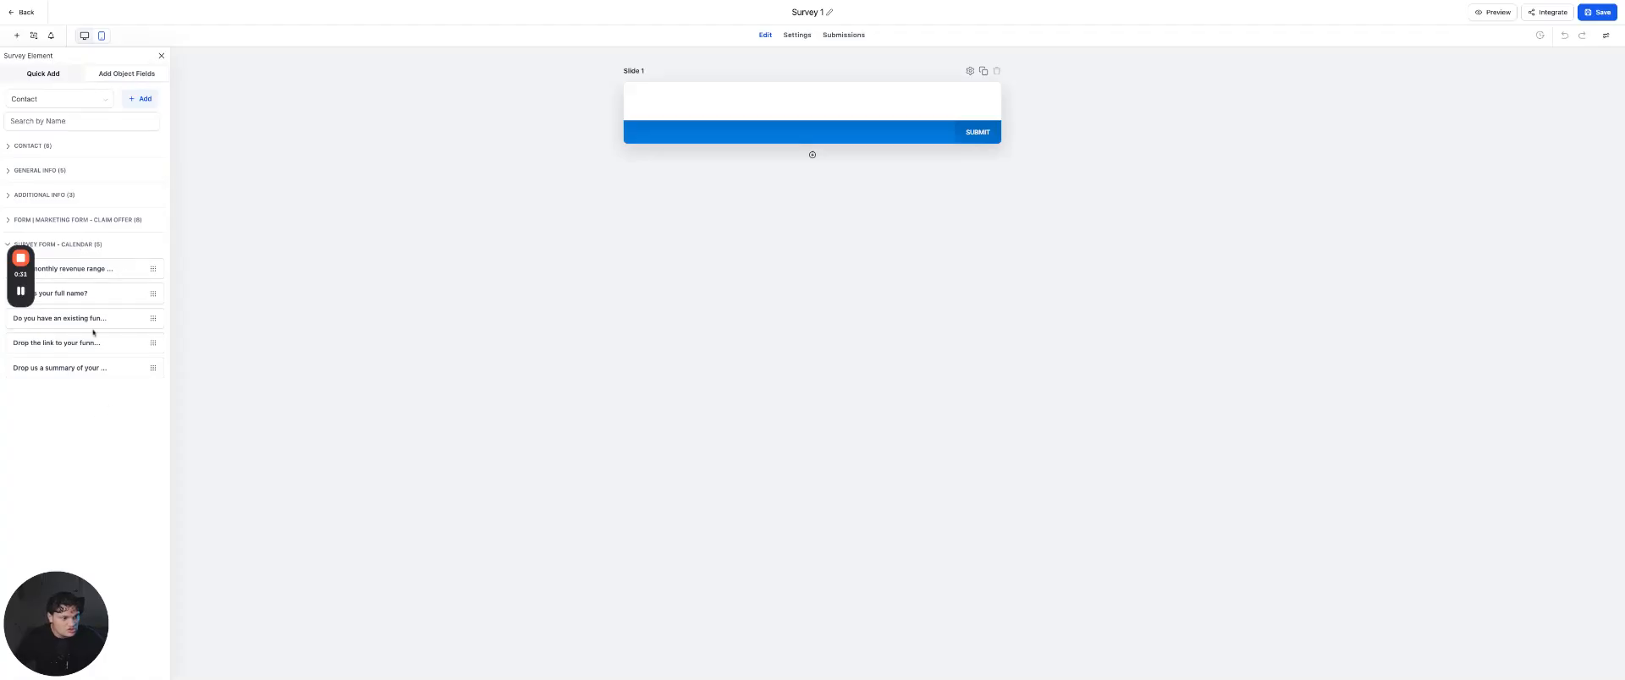
{"action": "left_click_drag", "start_coordinate": [81, 317], "coordinate": [810, 112]}
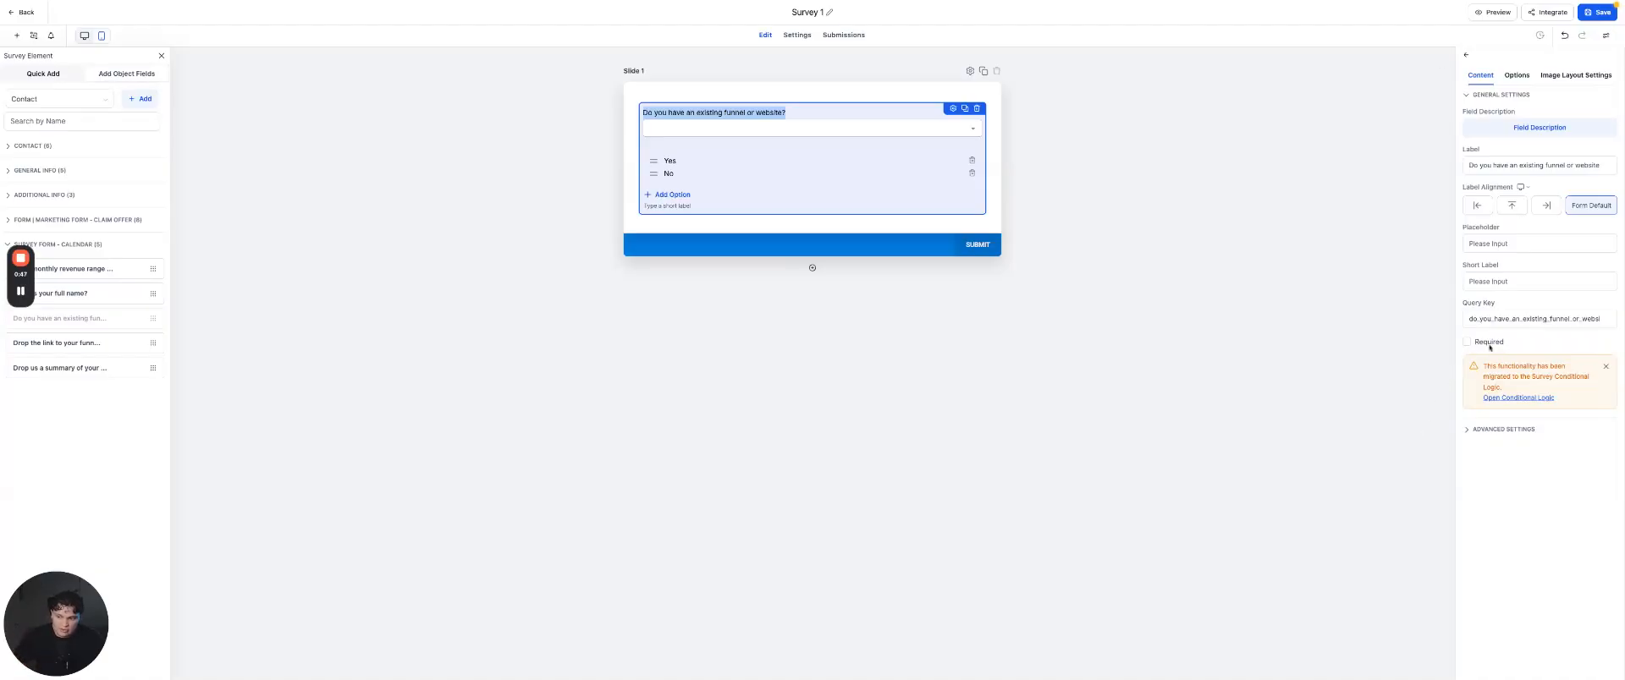
{"action": "left_click", "coordinate": [1468, 342]}
Add slides 2 and 3, placing the funnel or website link question on slide 2 and the offer summary question on slide 3.
{"action": "left_click", "coordinate": [812, 269]}
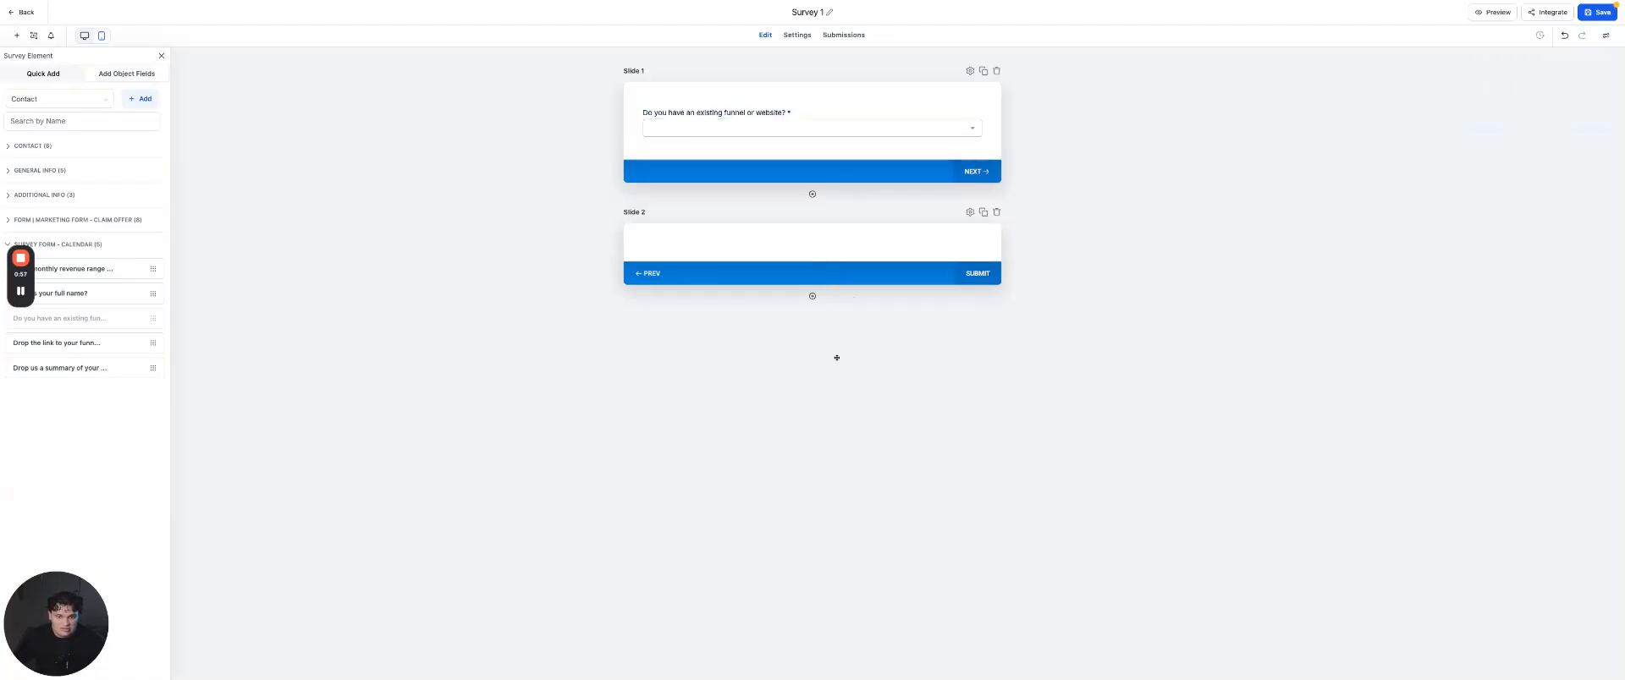
{"action": "left_click", "coordinate": [812, 297]}
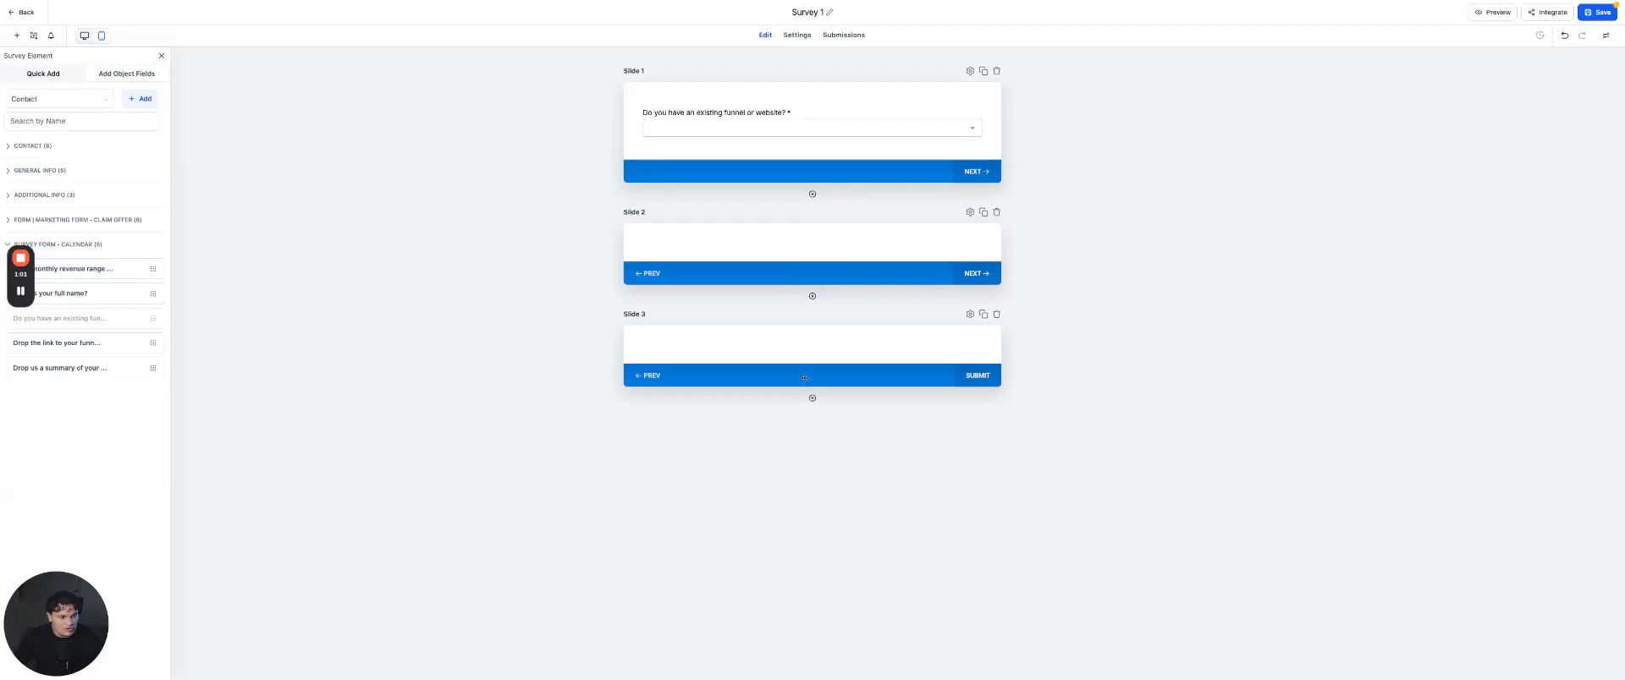
{"action": "left_click_drag", "start_coordinate": [67, 341], "coordinate": [794, 246]}
{"action": "left_click", "coordinate": [80, 370]}
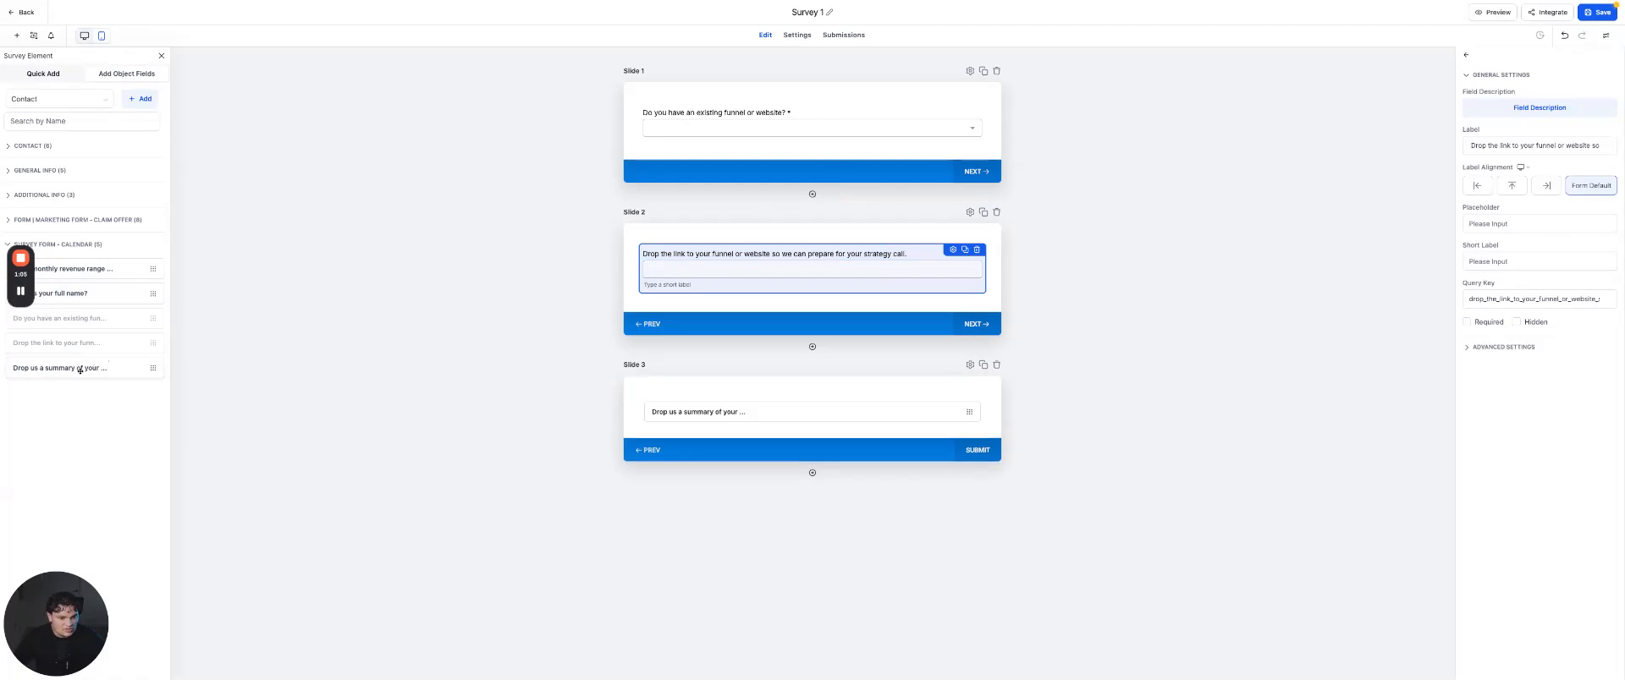
{"action": "left_click", "coordinate": [1168, 463]}
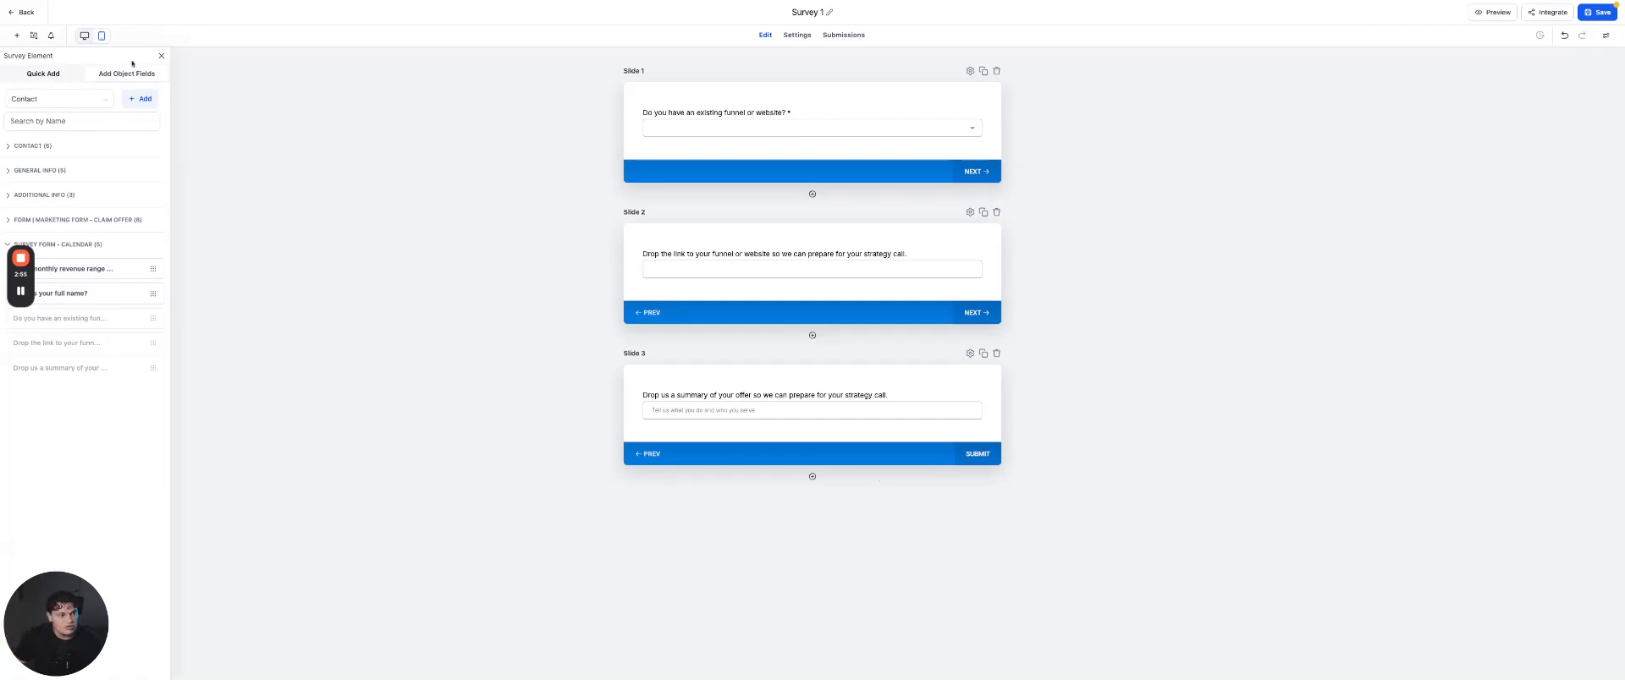
Add a Jump To condition sending respondents who answer Yes to the existing funnel or website question to slide 2.
{"action": "left_click", "coordinate": [35, 37]}
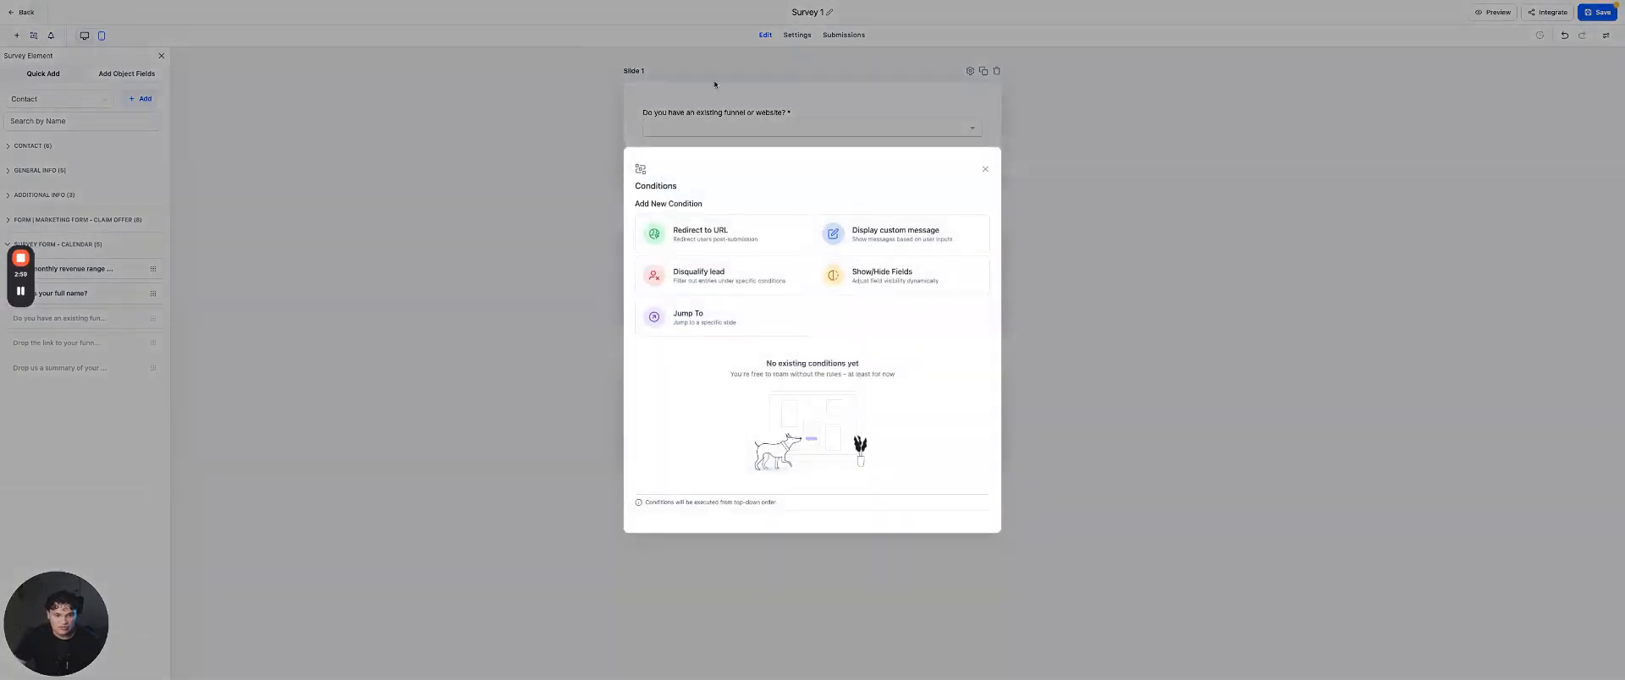
{"action": "left_click", "coordinate": [689, 320]}
{"action": "left_click", "coordinate": [666, 245]}
{"action": "left_click", "coordinate": [669, 264]}
{"action": "left_click", "coordinate": [751, 246]}
{"action": "left_click", "coordinate": [751, 263]}
{"action": "left_click", "coordinate": [849, 244]}
{"action": "left_click", "coordinate": [938, 243]}
{"action": "left_click", "coordinate": [931, 264]}
{"action": "left_click", "coordinate": [801, 316]}
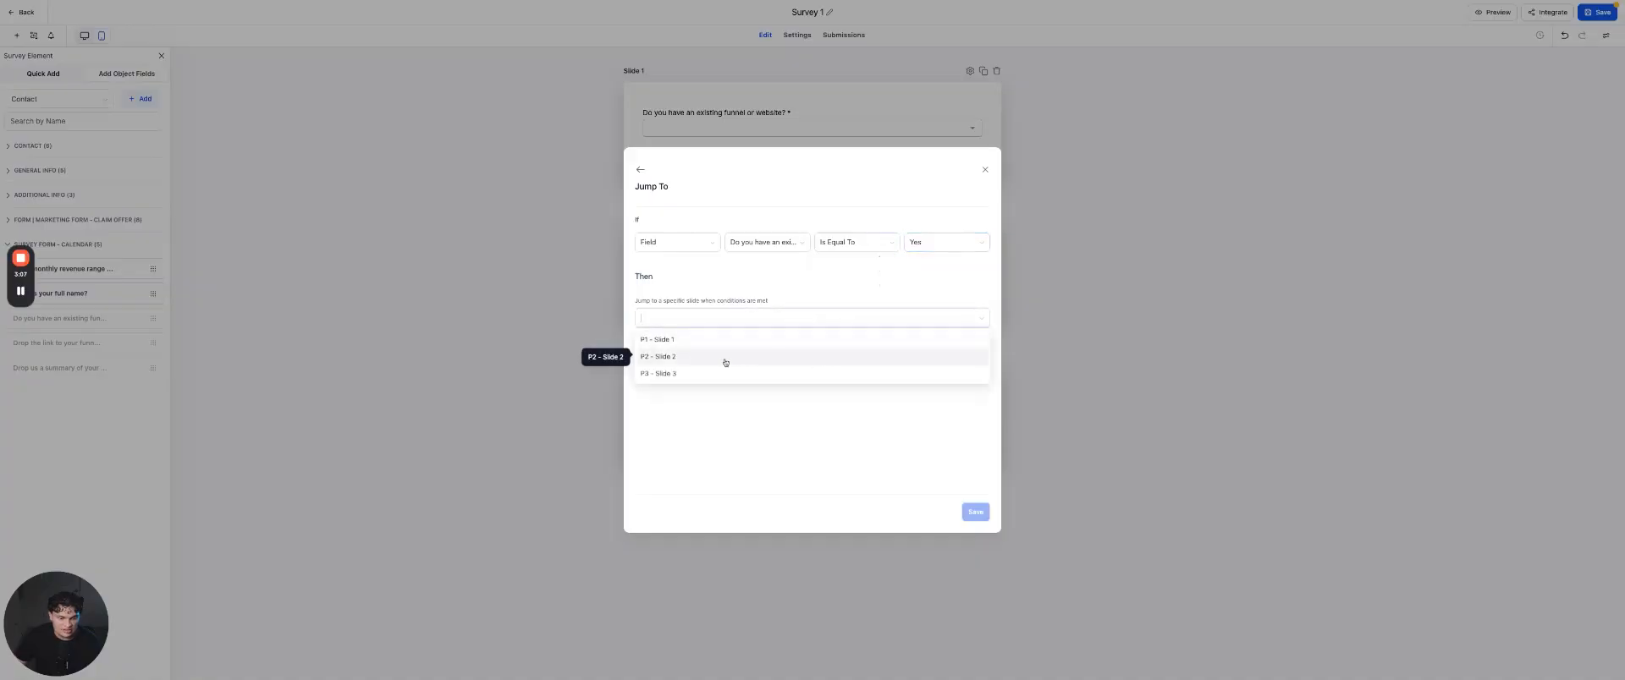
{"action": "left_click", "coordinate": [725, 357]}
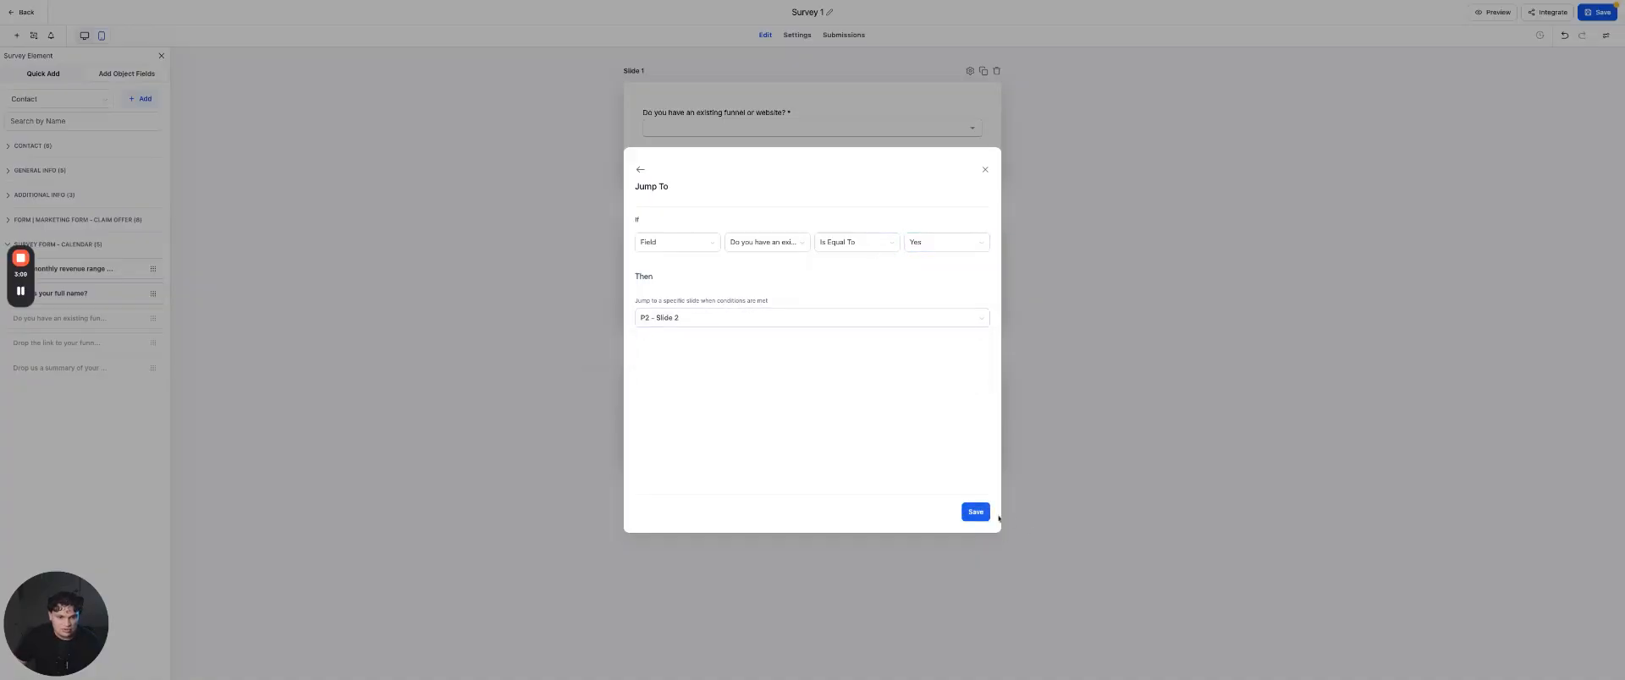
{"action": "left_click", "coordinate": [975, 512]}
Add a second Jump To condition sending respondents who answer No to the existing funnel or website question to slide 3.
{"action": "left_click", "coordinate": [677, 352]}
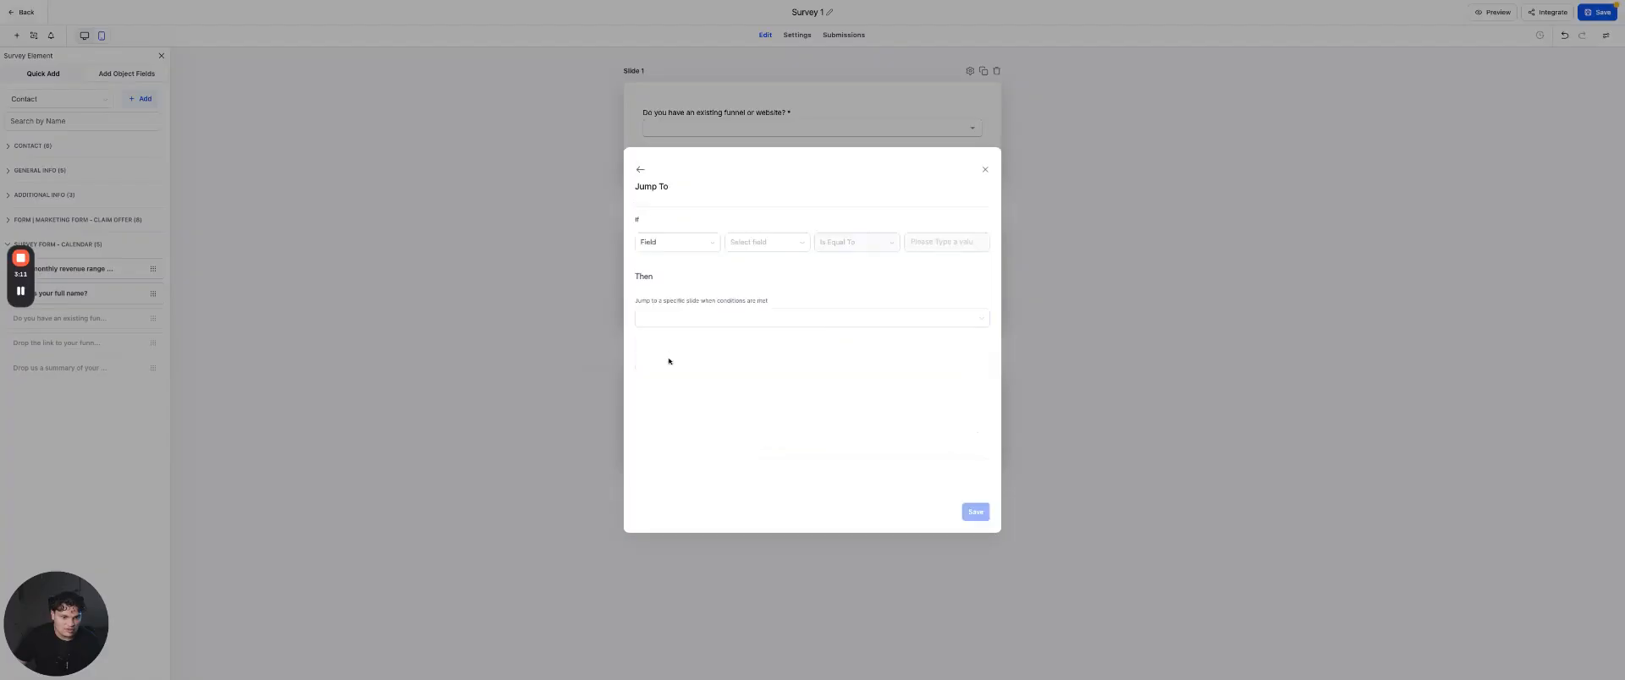
{"action": "left_click", "coordinate": [766, 240]}
{"action": "left_click", "coordinate": [761, 297]}
{"action": "left_click", "coordinate": [943, 243]}
{"action": "left_click", "coordinate": [942, 281]}
{"action": "left_click", "coordinate": [885, 318]}
{"action": "left_click", "coordinate": [805, 375]}
{"action": "left_click", "coordinate": [975, 512]}
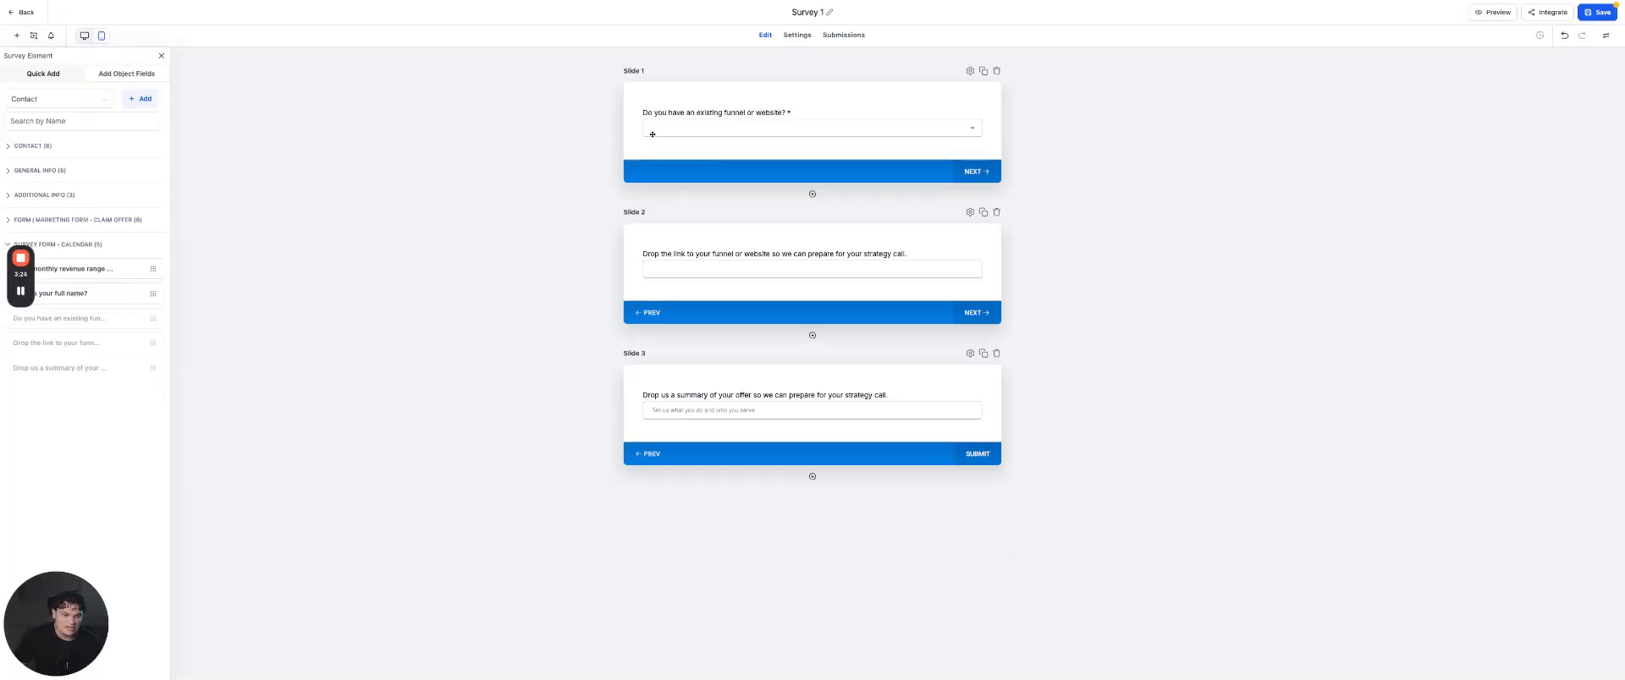
Add slide 4 after the offer summary slide and place the monthly revenue range question on it.
{"action": "left_click", "coordinate": [653, 134]}
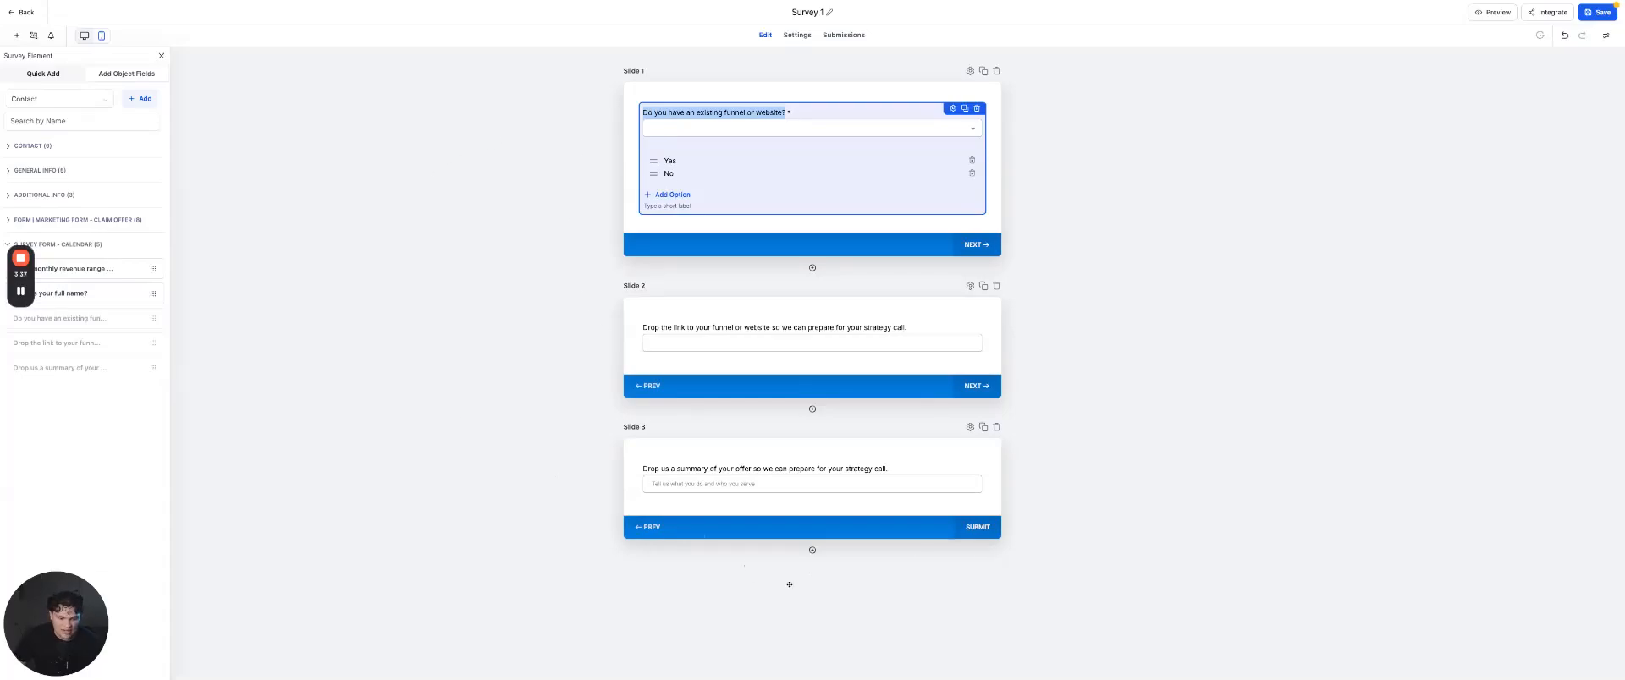
{"action": "left_click", "coordinate": [814, 557]}
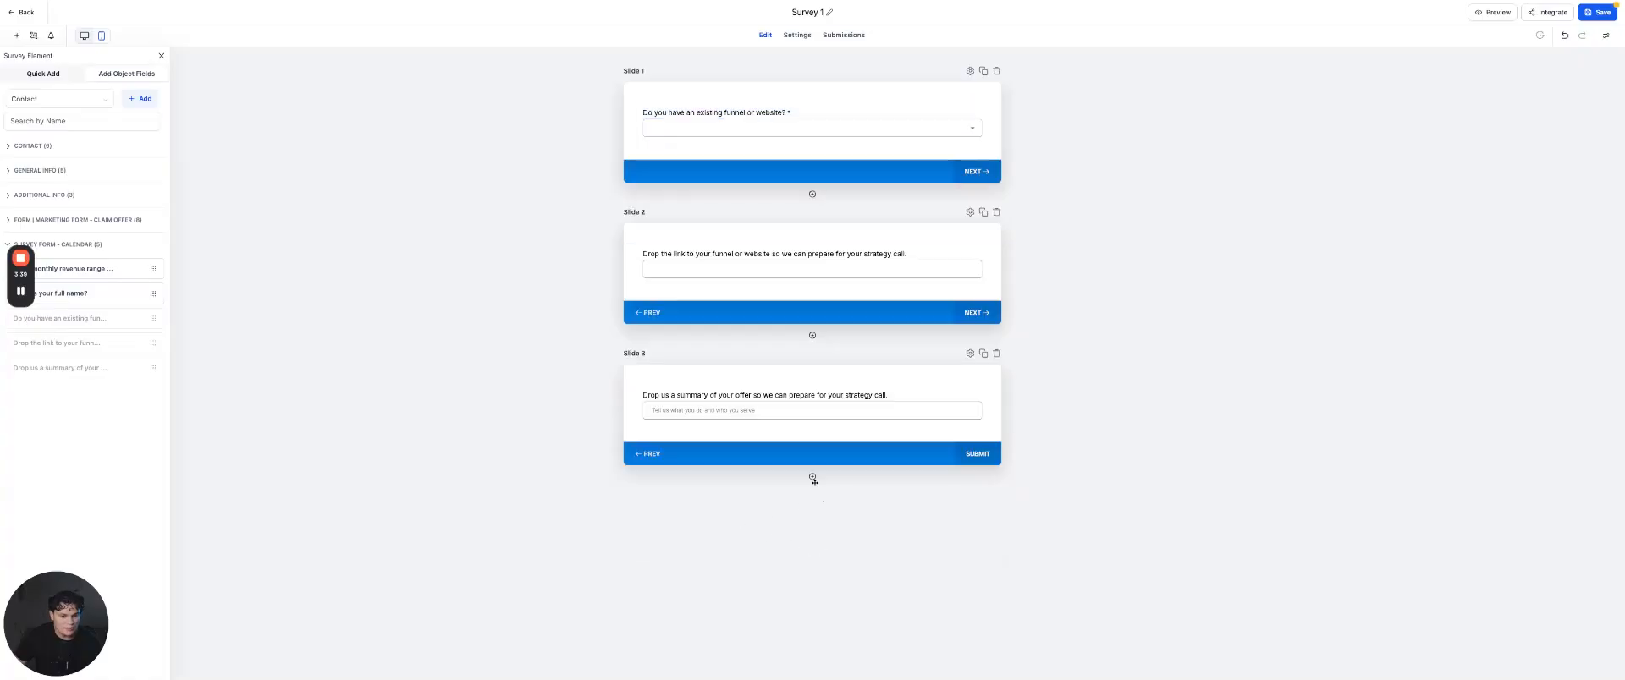
{"action": "left_click", "coordinate": [812, 476]}
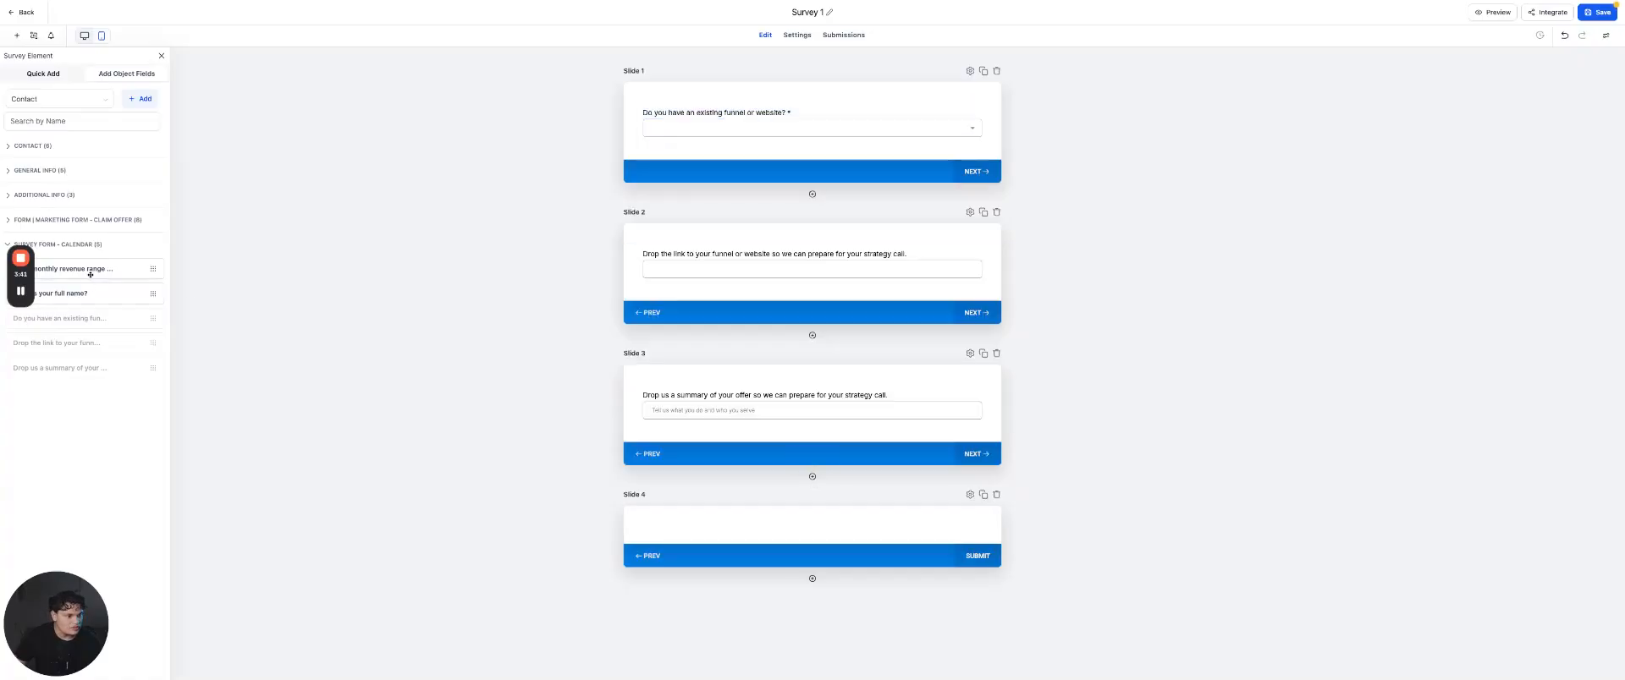
{"action": "left_click_drag", "start_coordinate": [86, 269], "coordinate": [834, 576]}
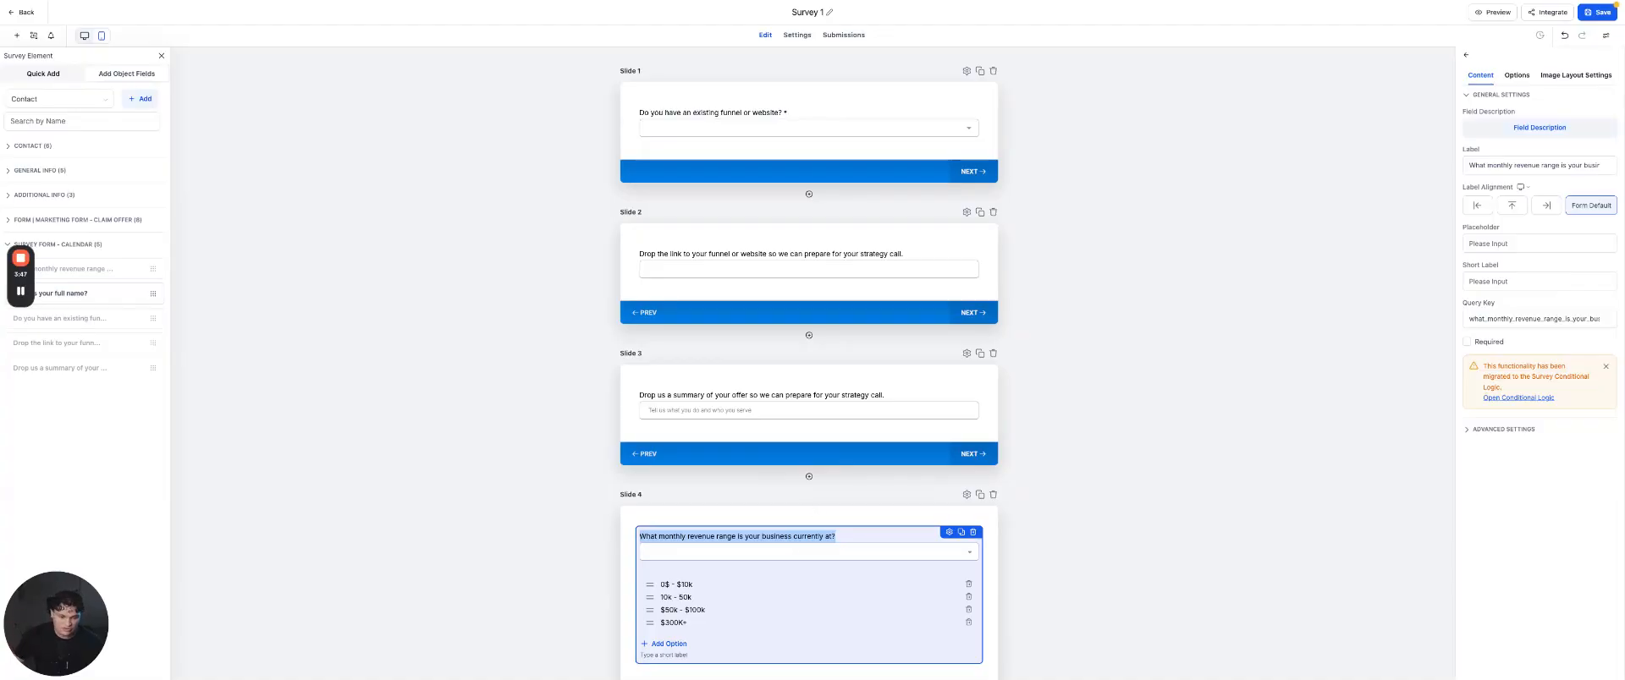
{"action": "scroll", "coordinate": [1127, 591], "scroll_direction": "down", "scroll_amount": 2}
{"action": "left_click", "coordinate": [726, 476]}
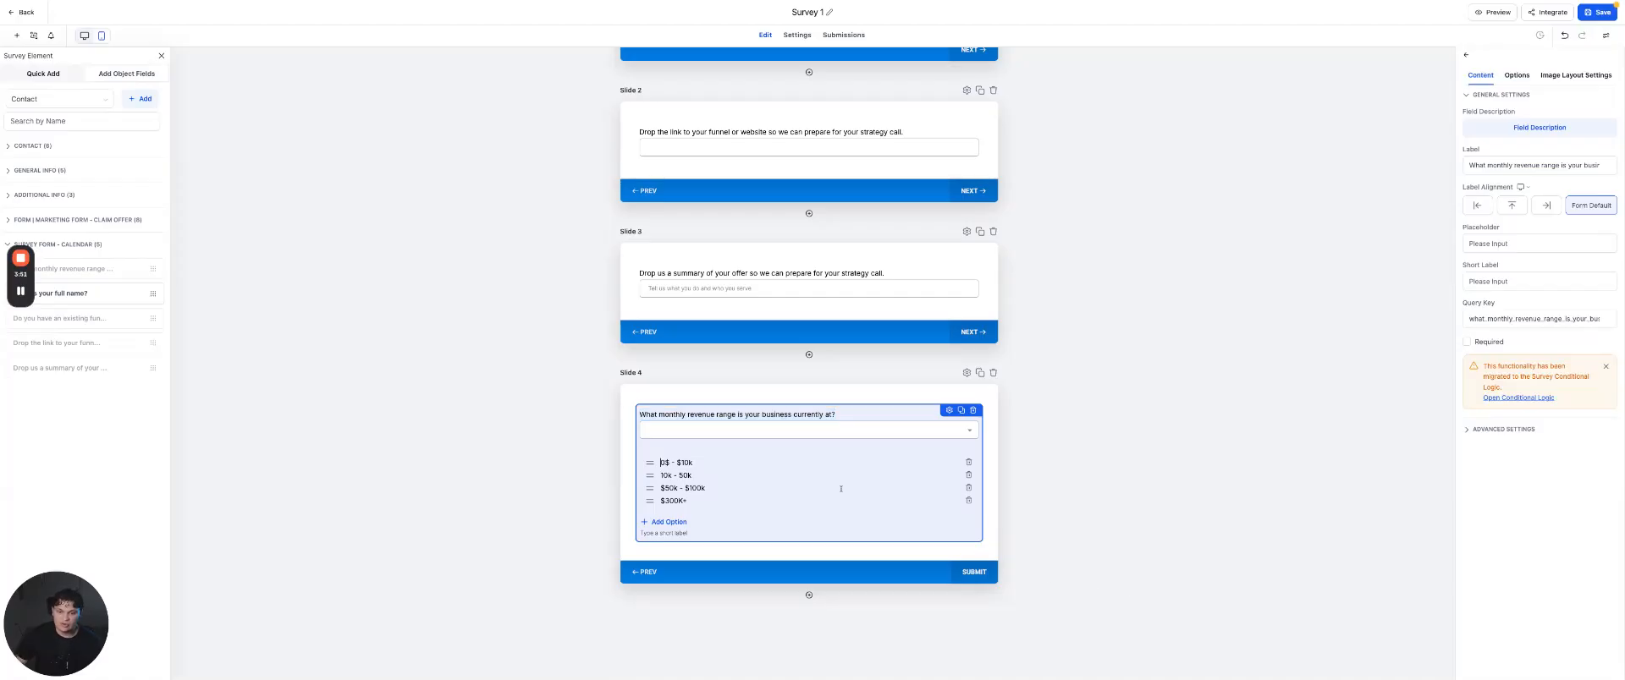
Make the monthly revenue, offer summary and funnel or website link questions required.
{"action": "left_click", "coordinate": [1467, 342]}
{"action": "left_click", "coordinate": [910, 249]}
{"action": "left_click", "coordinate": [1467, 322]}
{"action": "left_click", "coordinate": [945, 235]}
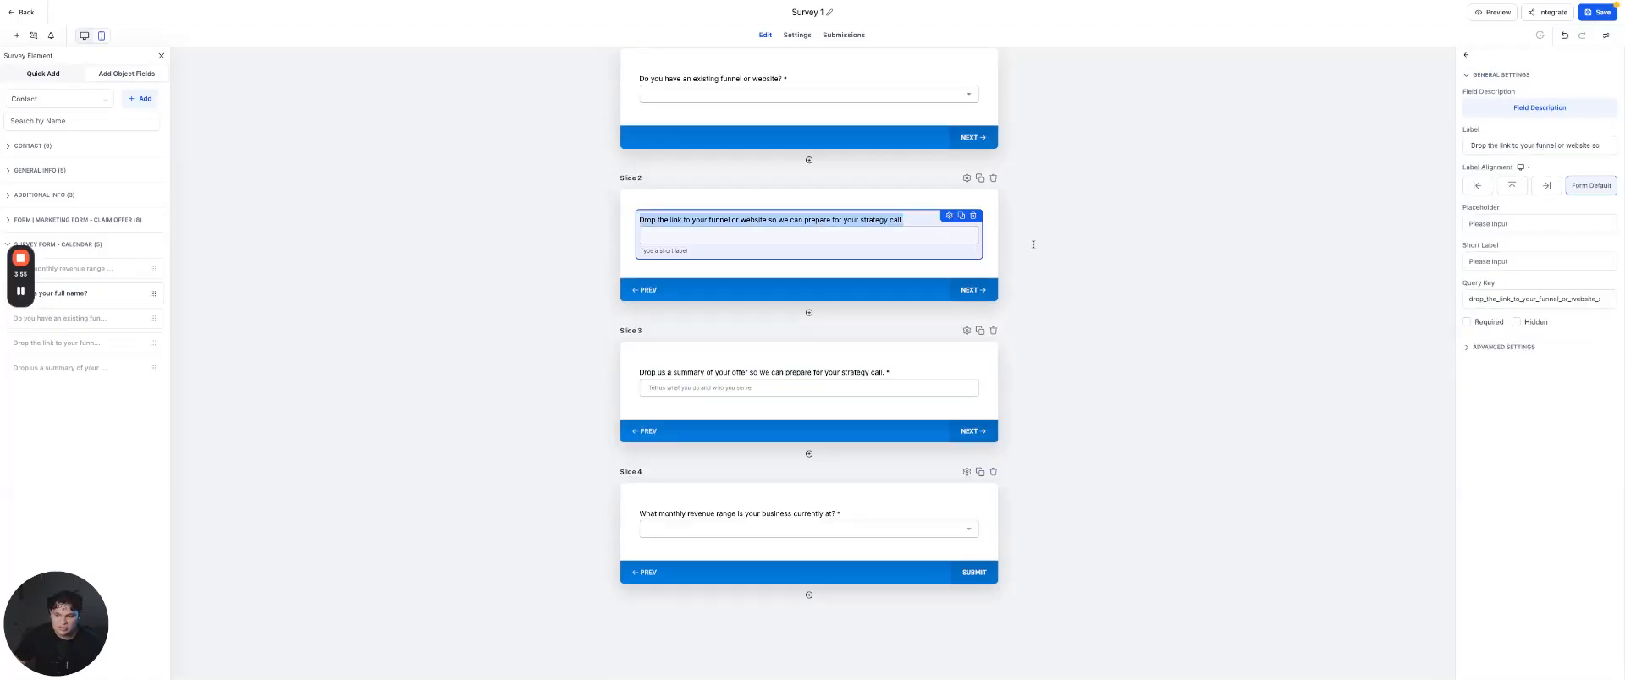
{"action": "left_click", "coordinate": [1491, 323]}
Start a Disqualify lead condition for when the monthly revenue range question is equal to 0$ - $10k.
{"action": "left_click", "coordinate": [33, 36]}
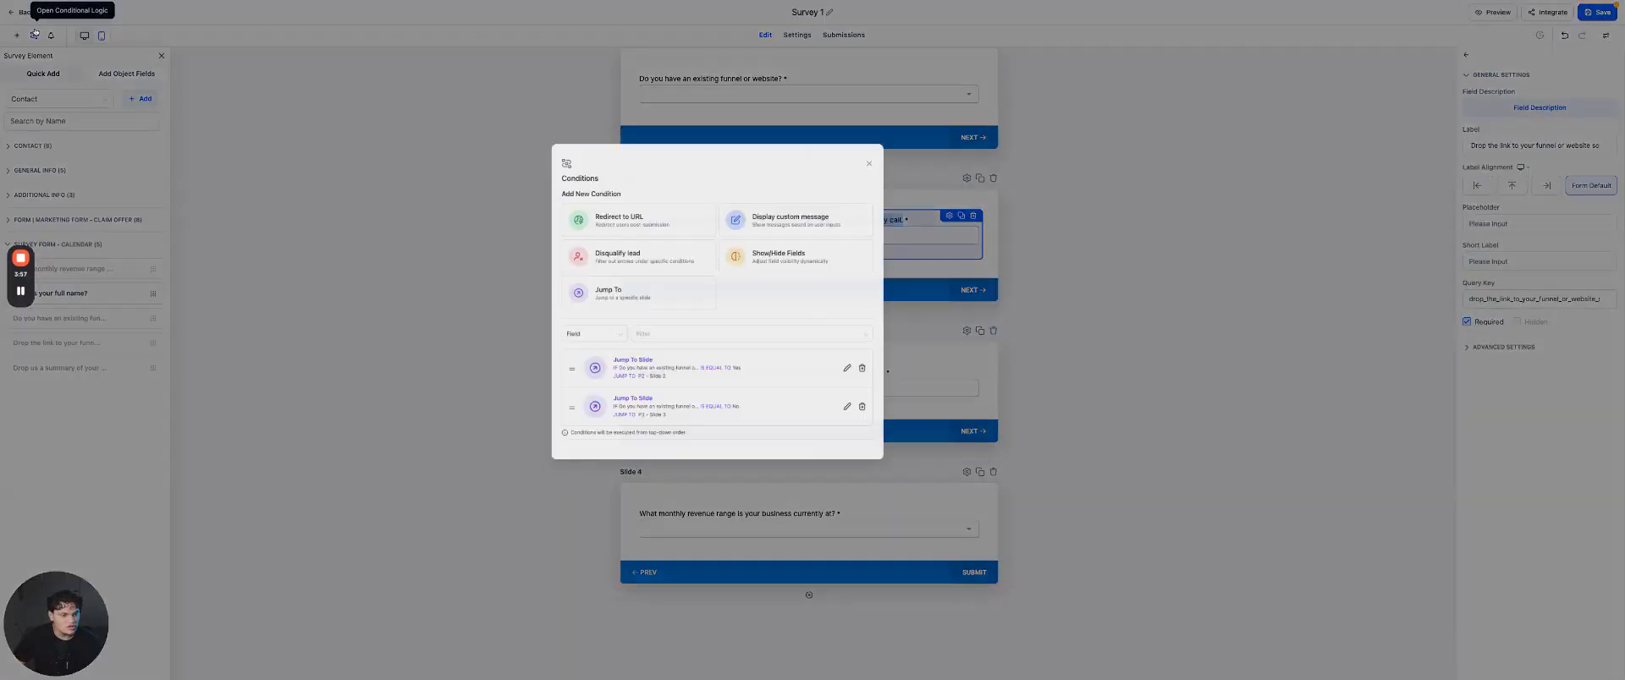
{"action": "left_click", "coordinate": [694, 242]}
{"action": "left_click", "coordinate": [696, 314]}
{"action": "left_click", "coordinate": [792, 244]}
{"action": "left_click", "coordinate": [889, 242]}
{"action": "left_click", "coordinate": [937, 263]}
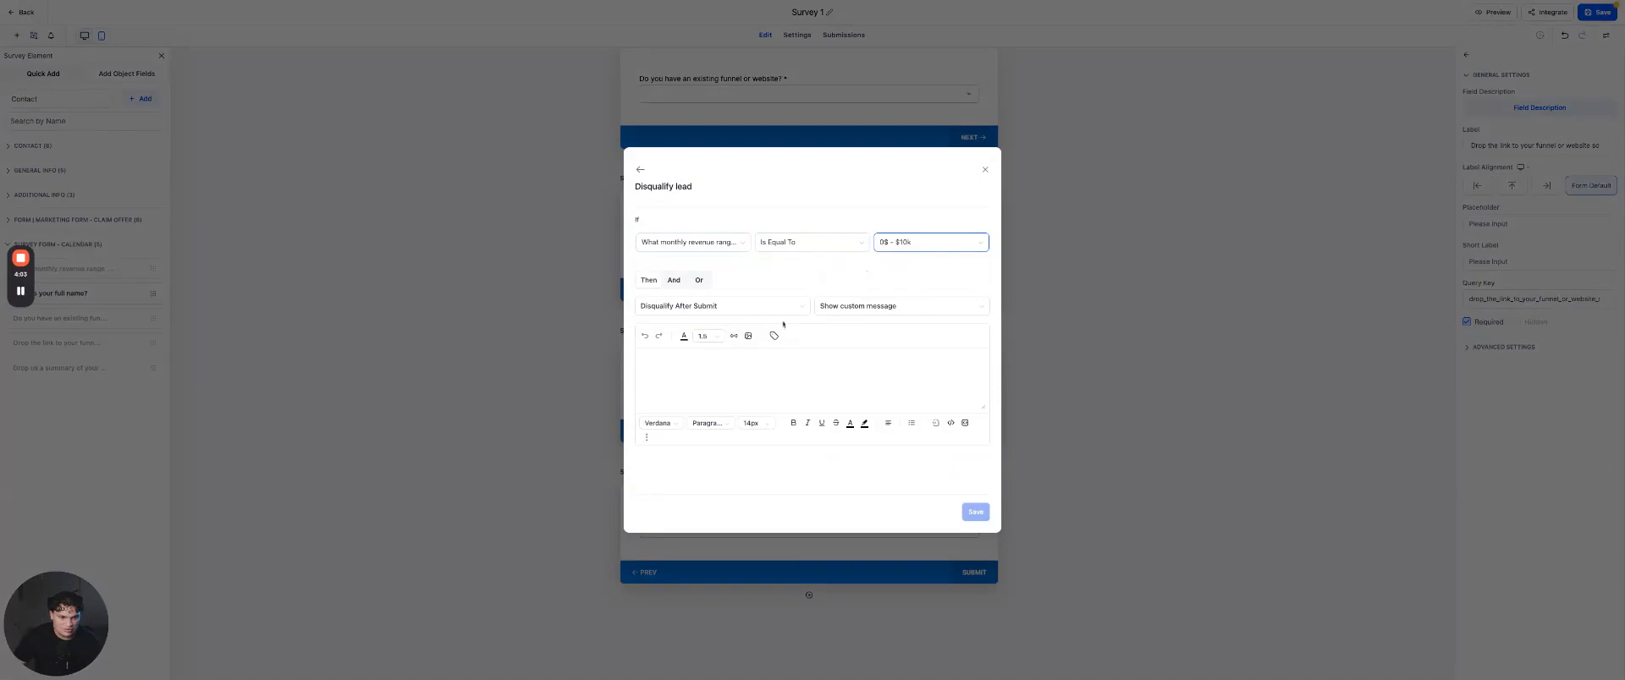
Set the condition to disqualify immediately and show the custom message "blank", and save it.
{"action": "left_click", "coordinate": [745, 306]}
{"action": "left_click", "coordinate": [750, 329]}
{"action": "left_click", "coordinate": [888, 306]}
{"action": "left_click", "coordinate": [893, 328]}
{"action": "type", "text": "blank"}
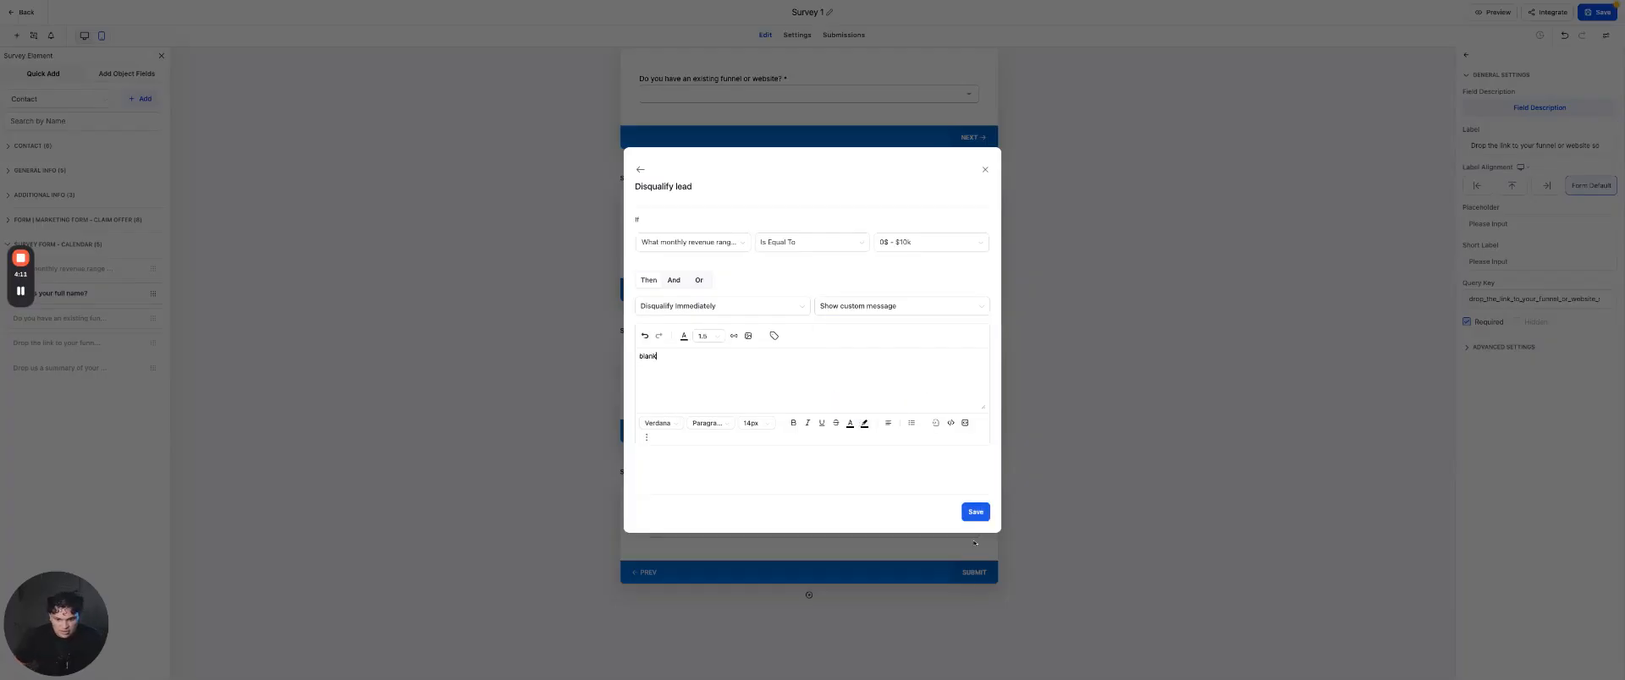
{"action": "left_click", "coordinate": [976, 512]}
{"action": "left_click", "coordinate": [1144, 522]}
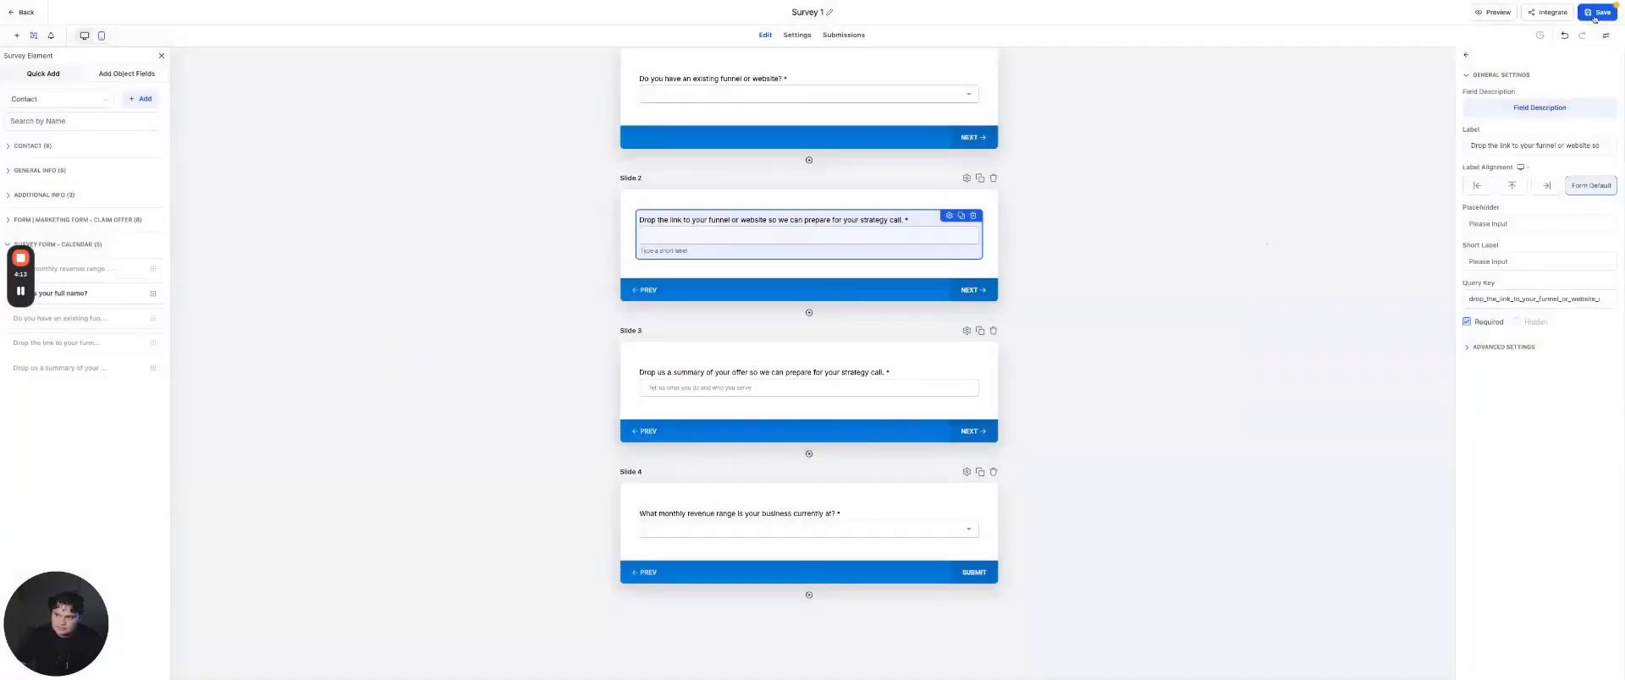
Add slide 5 after the monthly revenue slide and place the "What is your full name?" question on it.
{"action": "left_click", "coordinate": [676, 507]}
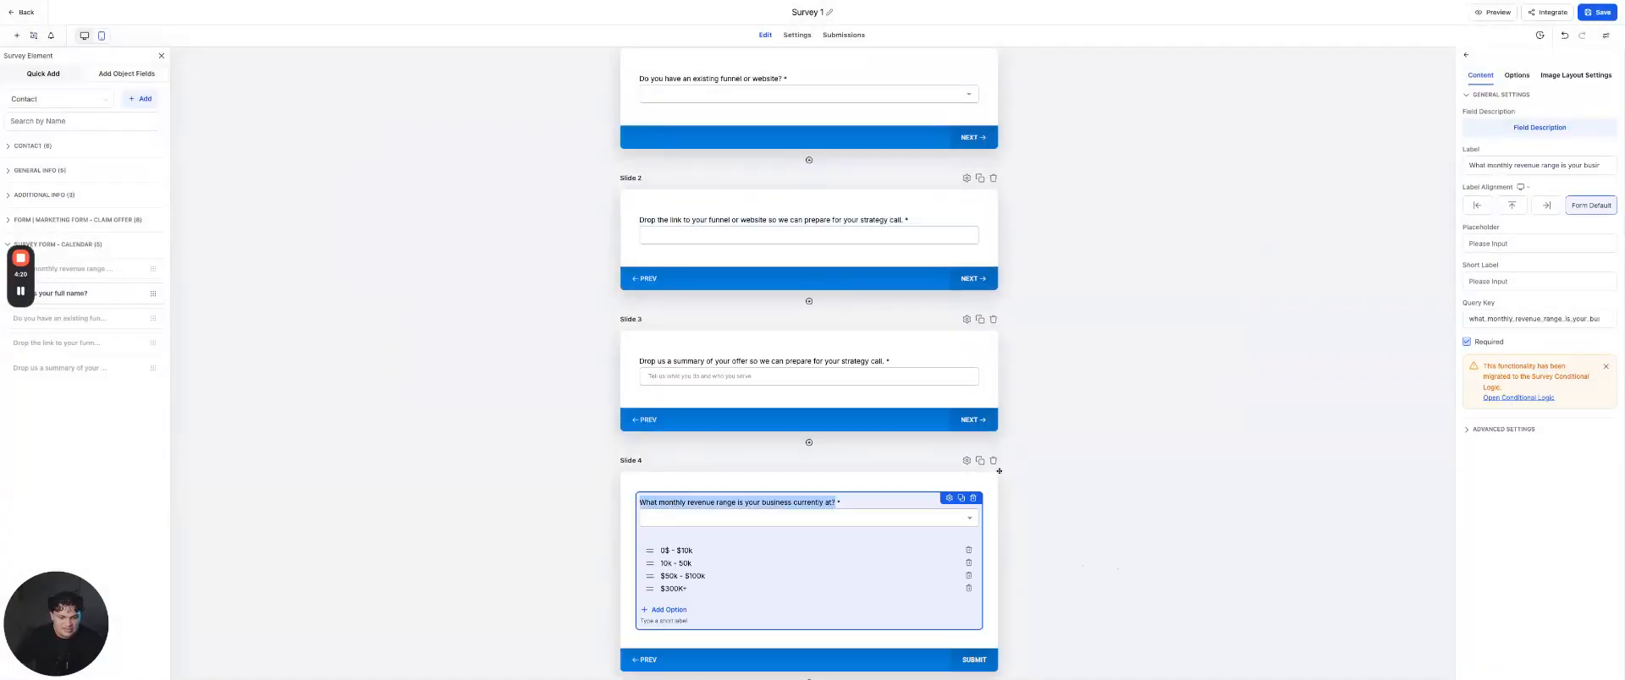
{"action": "scroll", "coordinate": [930, 582], "scroll_direction": "down", "scroll_amount": 1}
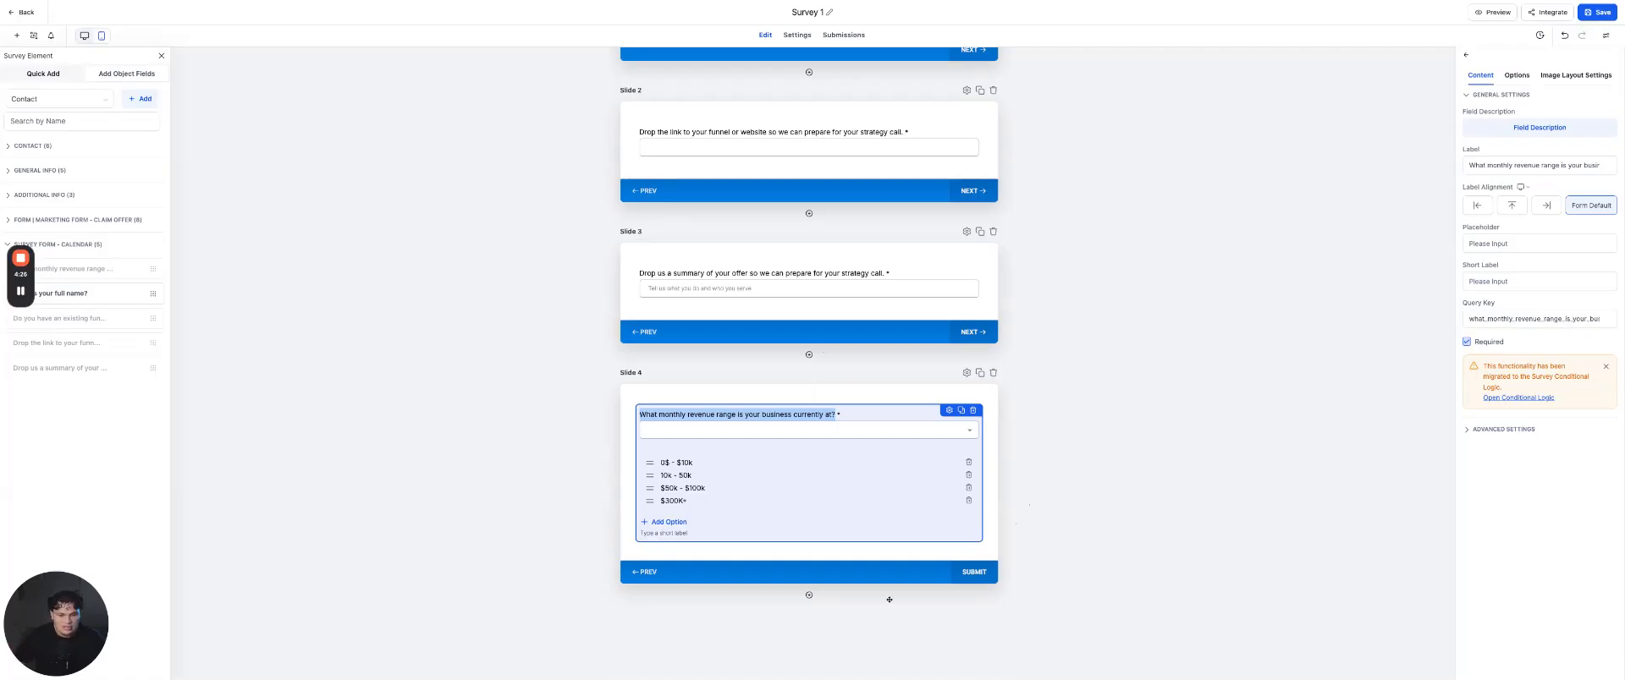
{"action": "left_click", "coordinate": [809, 595]}
{"action": "scroll", "coordinate": [485, 578], "scroll_direction": "down", "scroll_amount": 1}
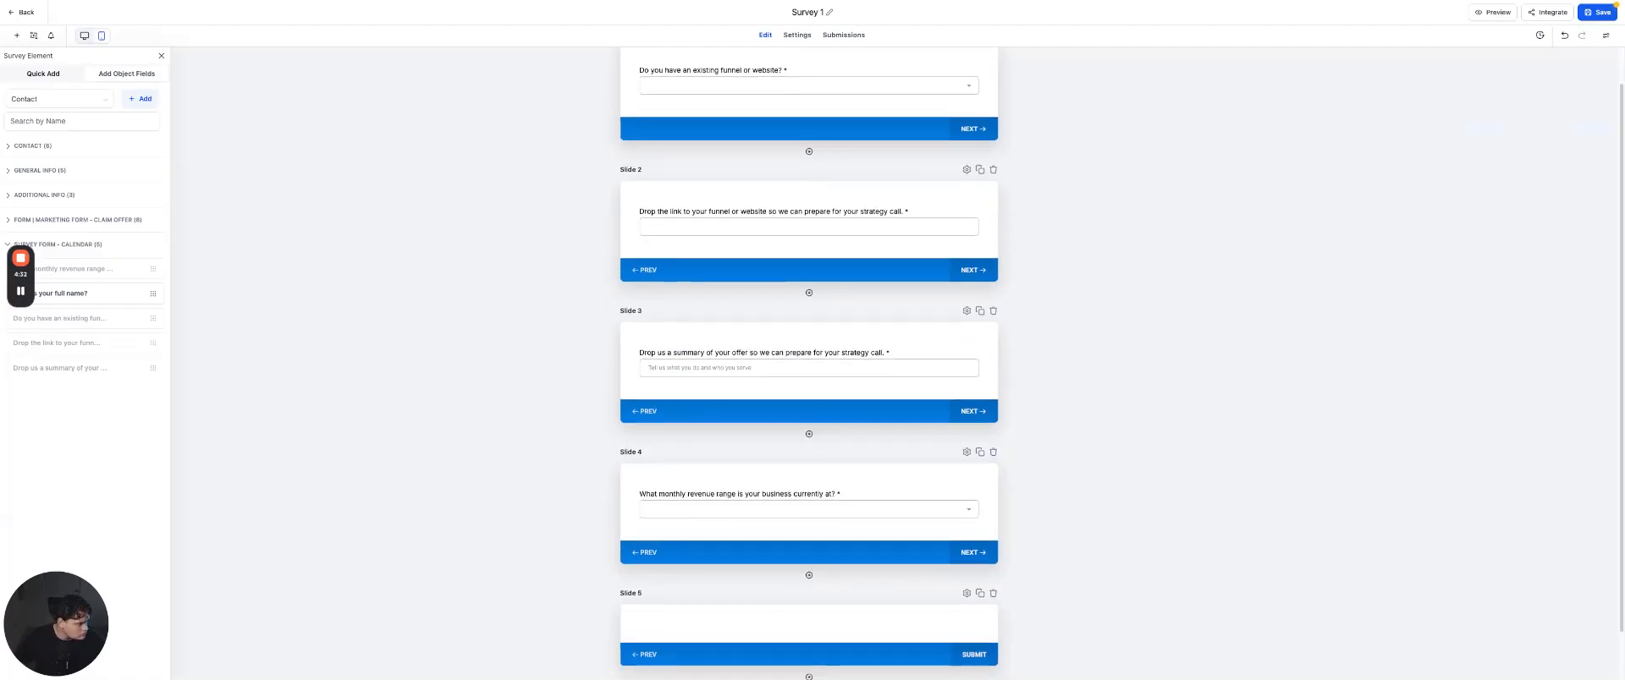
{"action": "left_click", "coordinate": [118, 294]}
{"action": "left_click_drag", "start_coordinate": [117, 294], "coordinate": [808, 499]}
{"action": "scroll", "coordinate": [1099, 573], "scroll_direction": "down", "scroll_amount": 2}
{"action": "left_click_drag", "start_coordinate": [693, 369], "coordinate": [703, 535]}
{"action": "left_click", "coordinate": [1106, 522]}
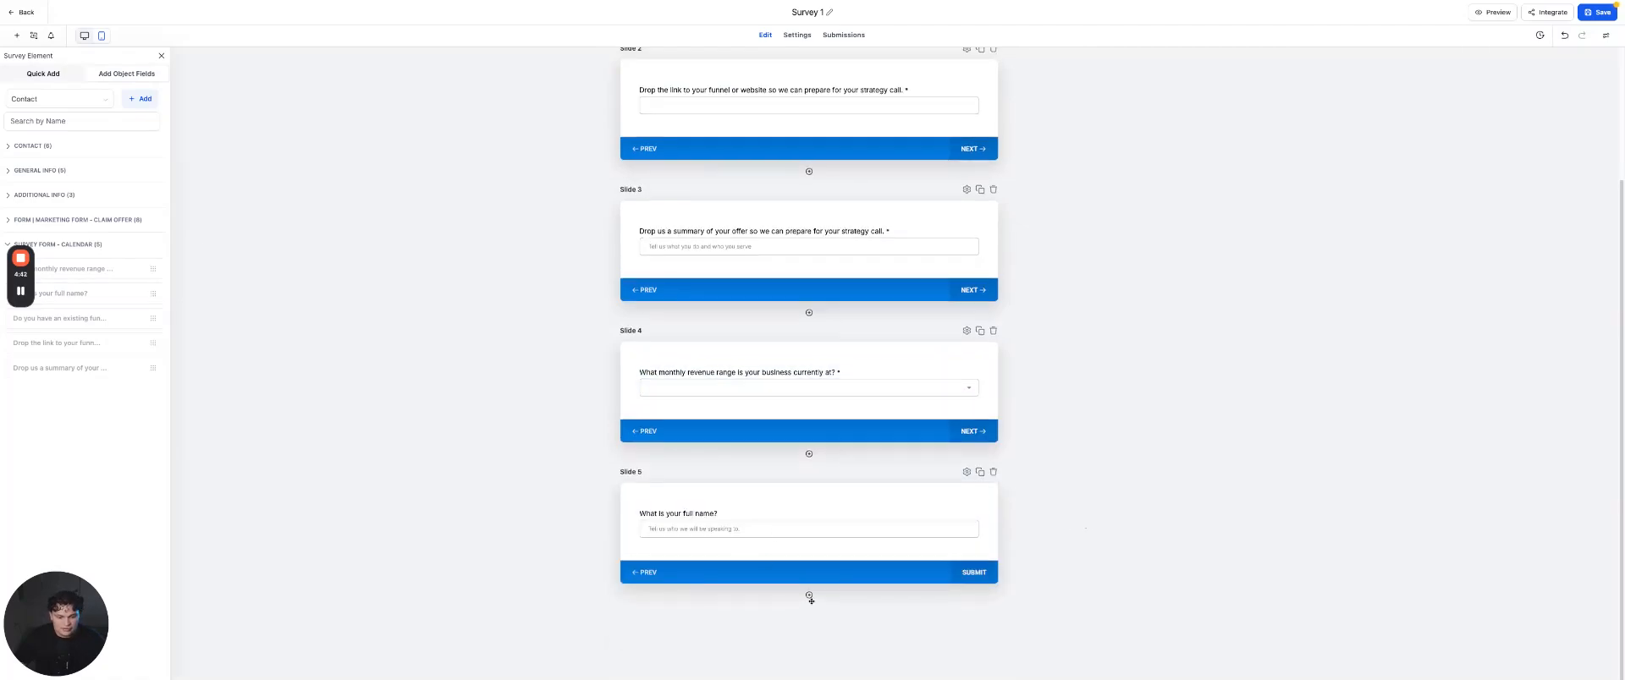
Add slide 6 and place the standard Phone field from the personal info elements on it.
{"action": "left_click", "coordinate": [809, 597]}
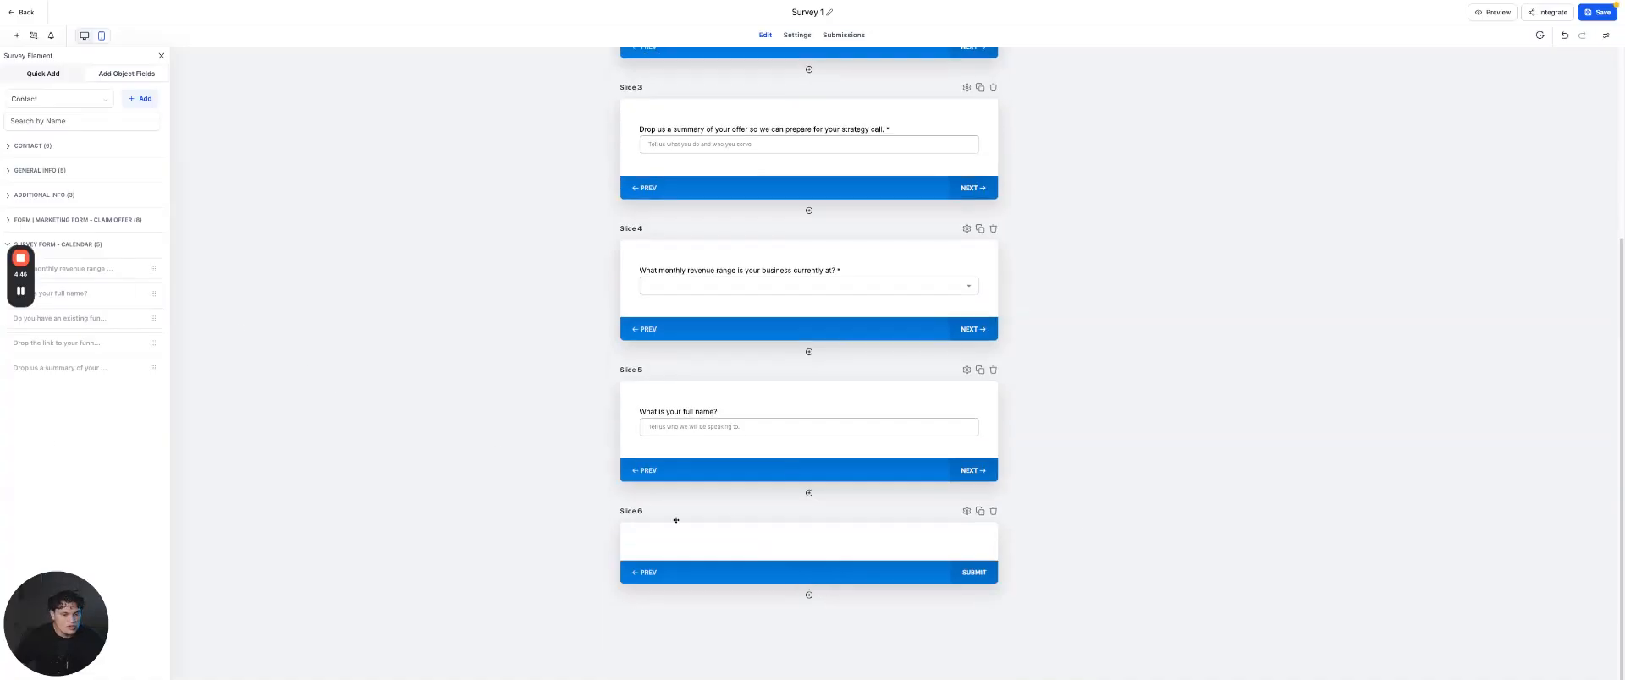
{"action": "left_click", "coordinate": [49, 81]}
{"action": "left_click", "coordinate": [82, 185]}
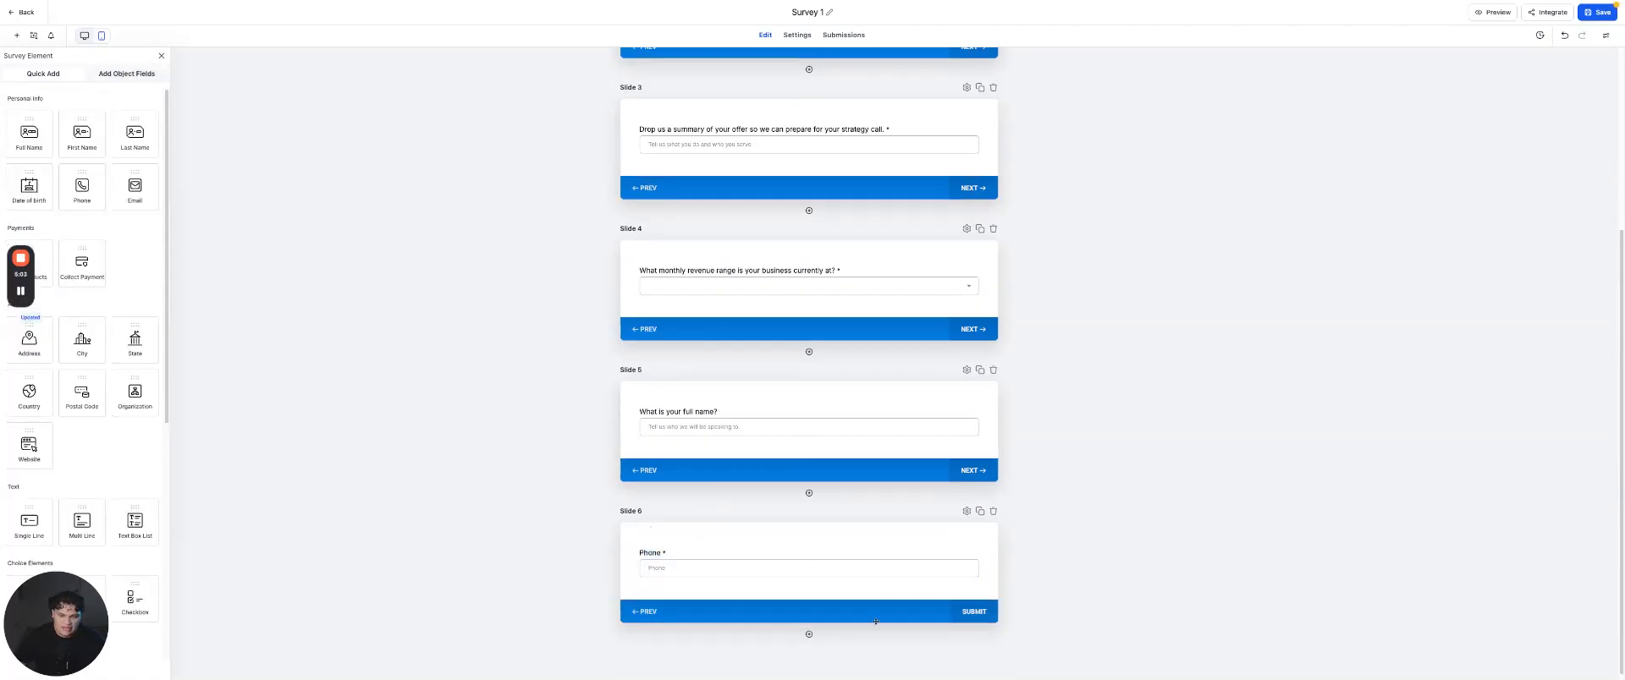
Set the phone field's label to "What is your phone number?".
{"action": "left_click", "coordinate": [872, 551]}
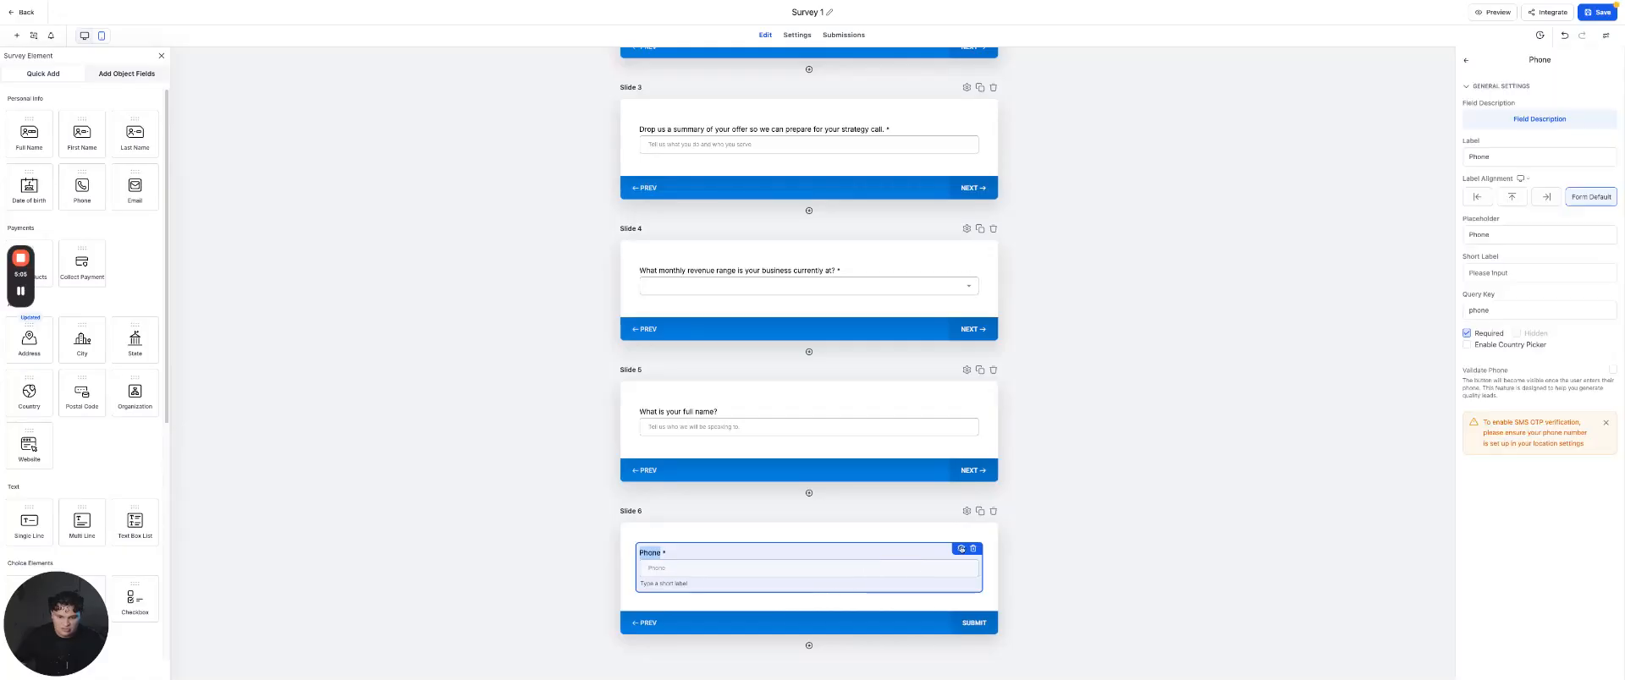
{"action": "left_click", "coordinate": [1519, 156]}
{"action": "key", "text": "ctrl+a"}
{"action": "type", "text": "What is your phone number?"}
{"action": "left_click", "coordinate": [1291, 246]}
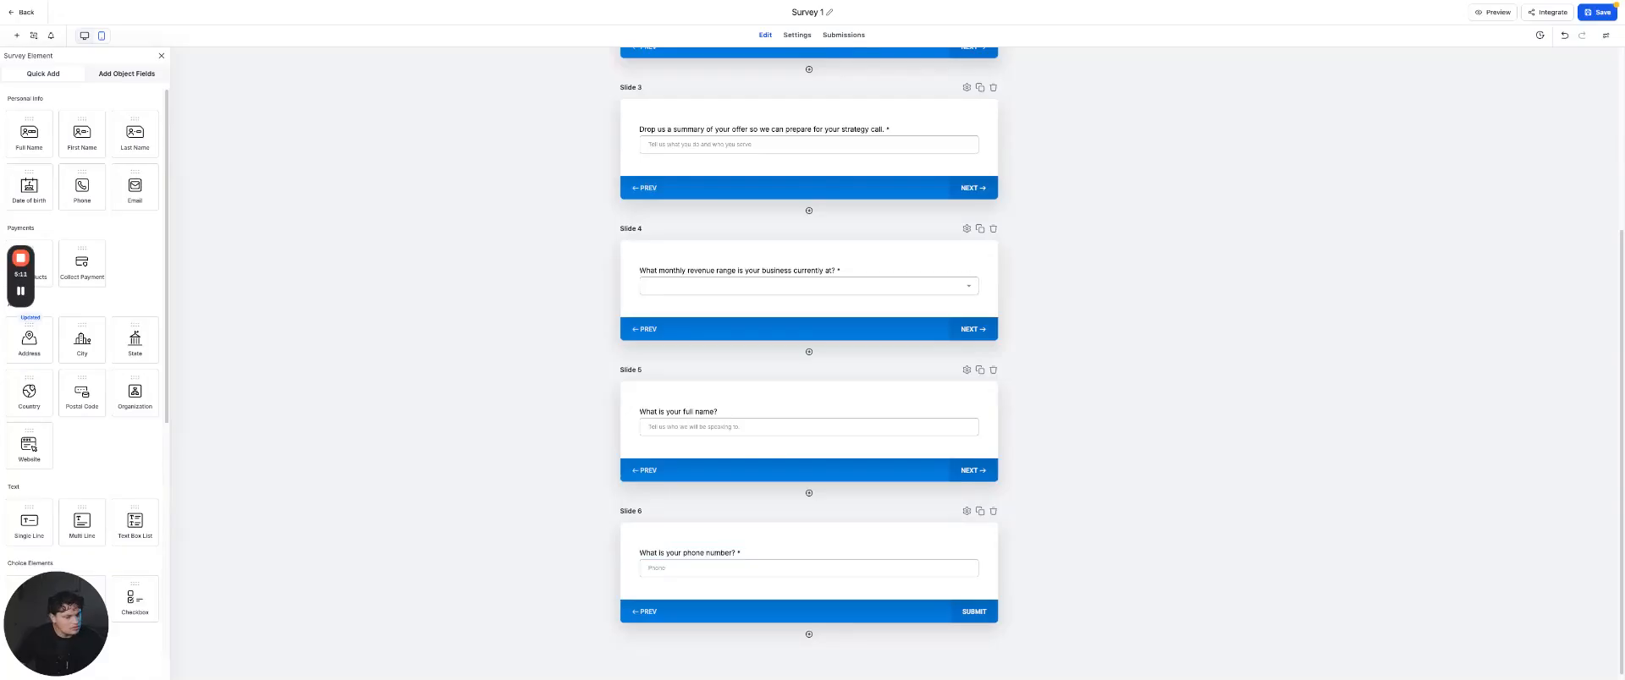
{"action": "left_click", "coordinate": [828, 563]}
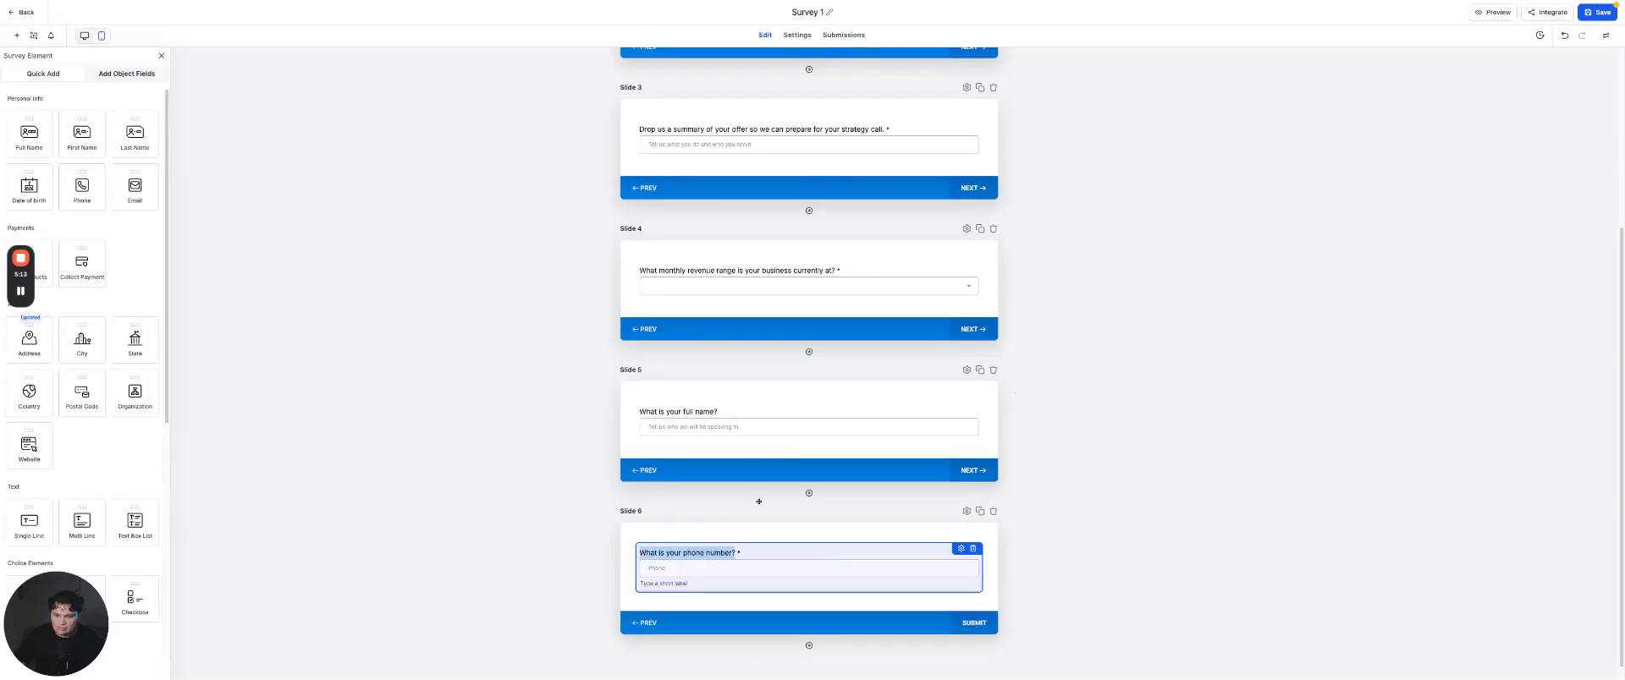
Set the phone field's placeholder on slide 6 to "Tell us how we can reach you".
{"action": "left_click", "coordinate": [960, 548]}
{"action": "left_click", "coordinate": [1560, 236]}
{"action": "key", "text": "ctrl+a"}
{"action": "type", "text": "Tell us how we can reach you"}
{"action": "left_click", "coordinate": [1342, 308]}
{"action": "left_click", "coordinate": [1229, 402]}
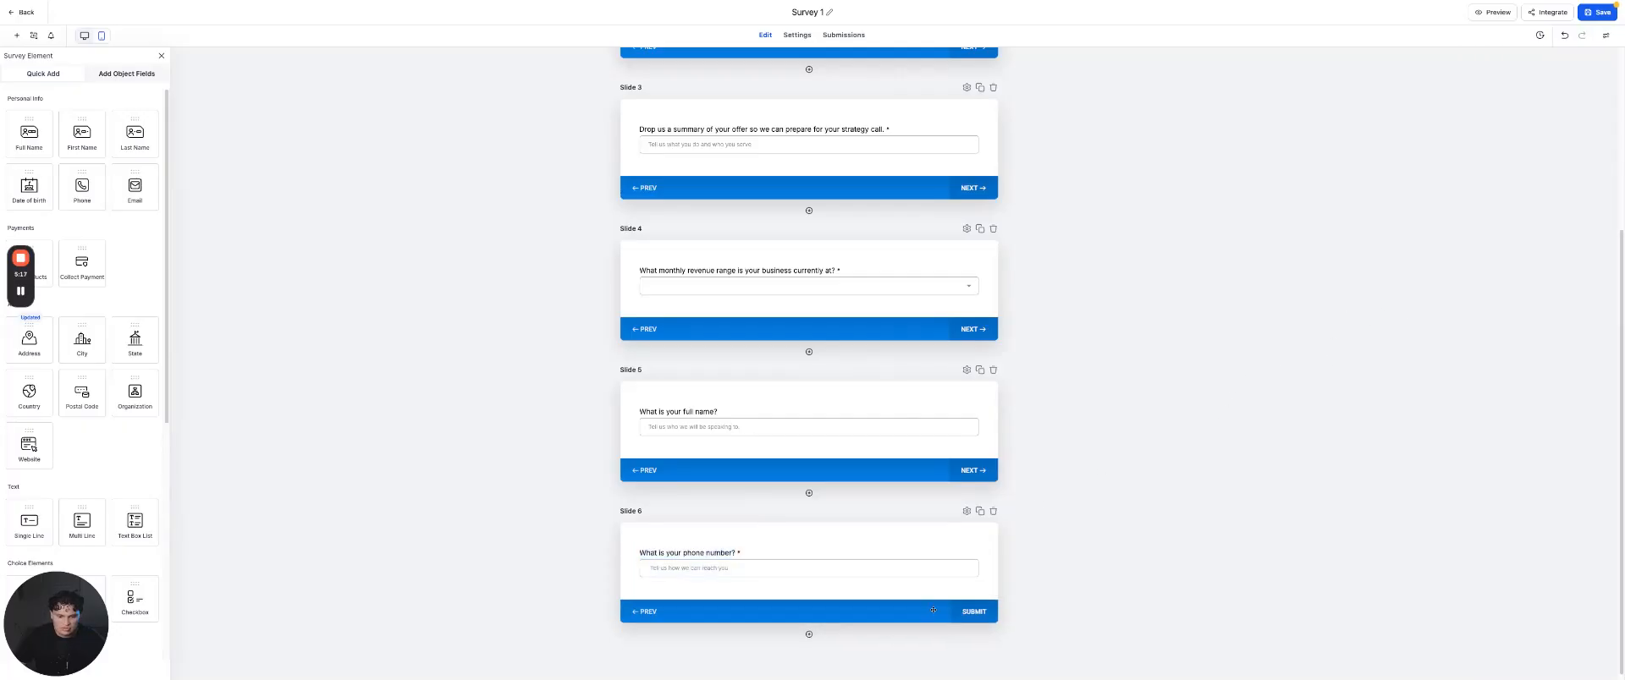
Add slide 7 with the Email field and label it "Last question - What is your email?".
{"action": "left_click", "coordinate": [810, 634]}
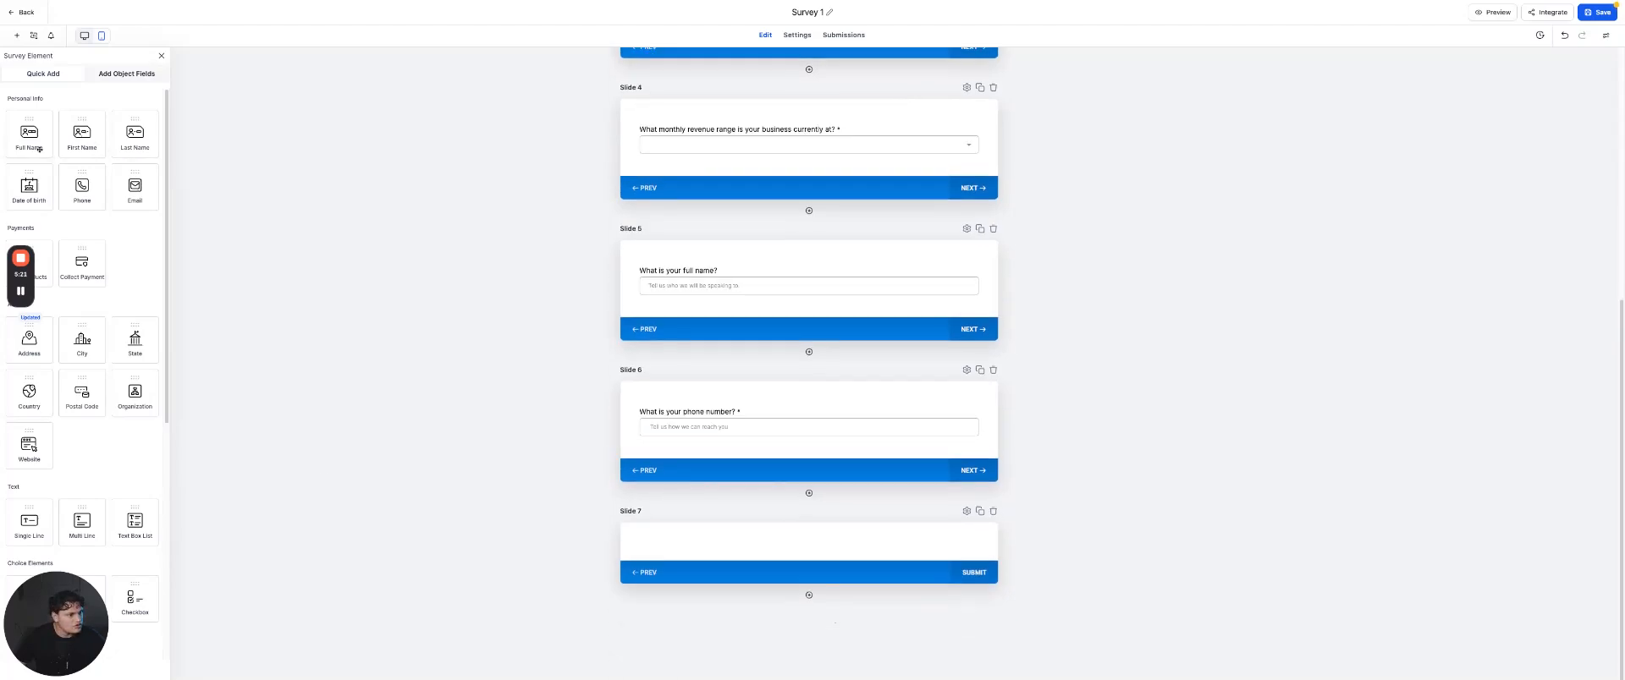
{"action": "left_click_drag", "start_coordinate": [125, 190], "coordinate": [668, 567]}
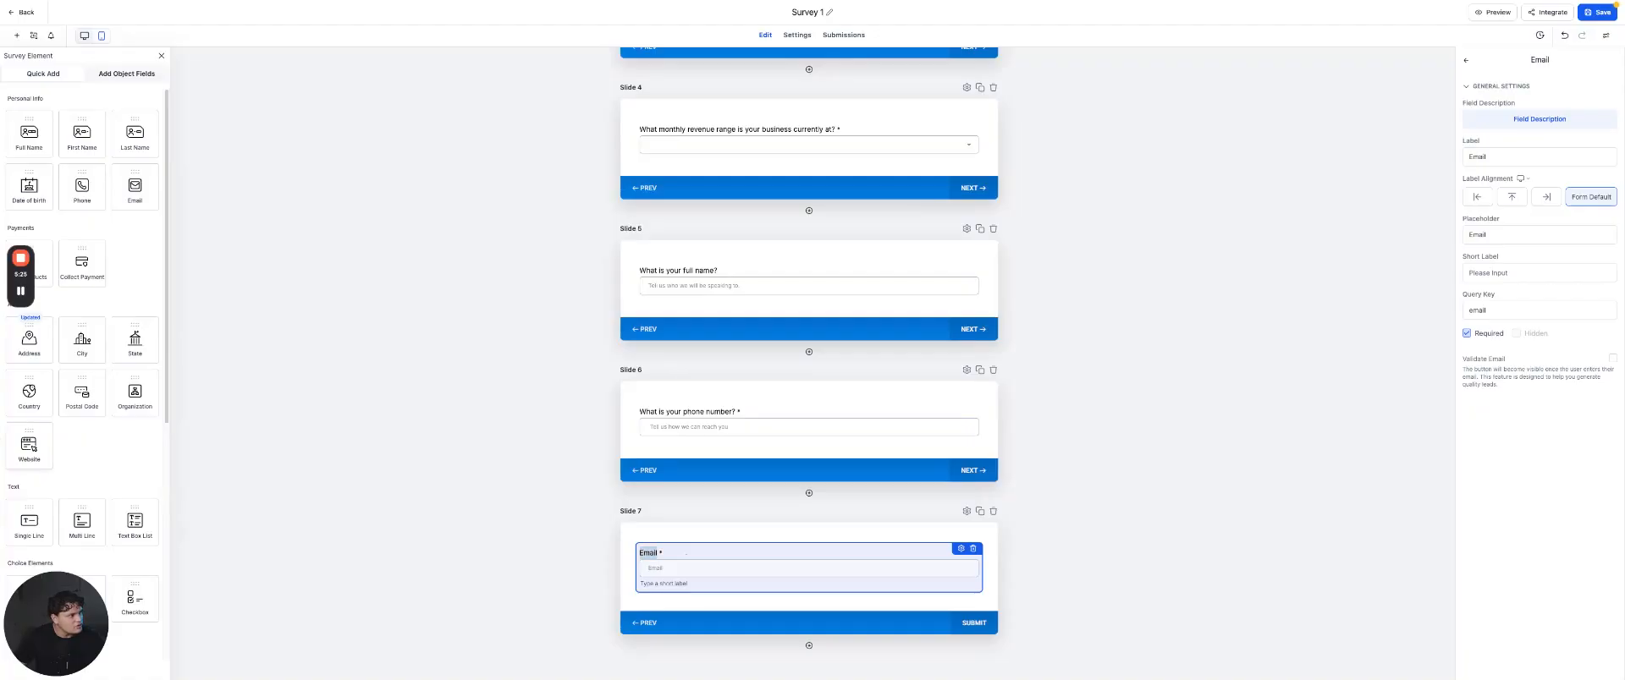
{"action": "type", "text": "Last question - What is your email?"}
{"action": "left_click", "coordinate": [1382, 149]}
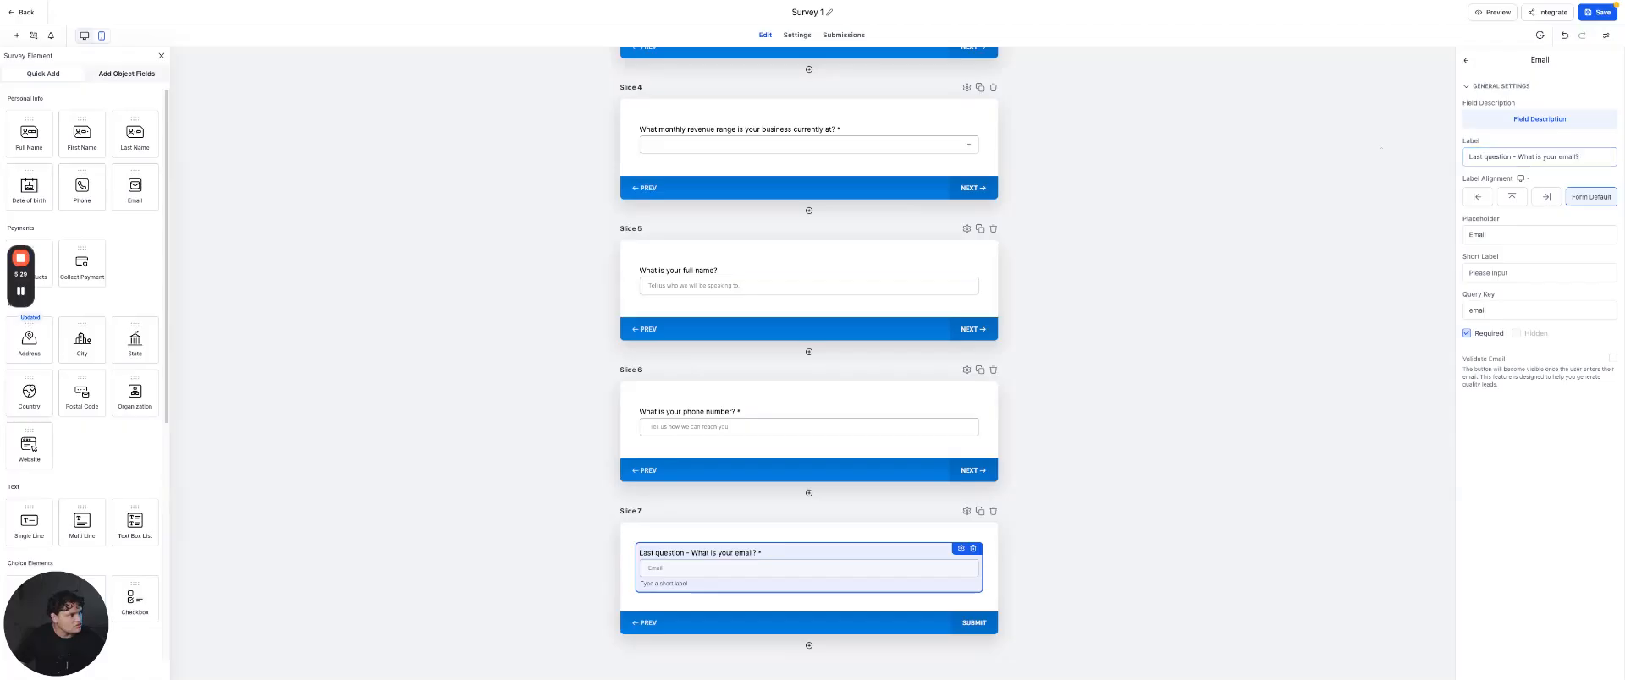
Set the email field's placeholder to "This is where we will send the appointment reminders." and save the survey.
{"action": "triple_click", "coordinate": [1517, 240]}
{"action": "type", "text": "This is where we will send the appointment reminders."}
{"action": "left_click", "coordinate": [1167, 322]}
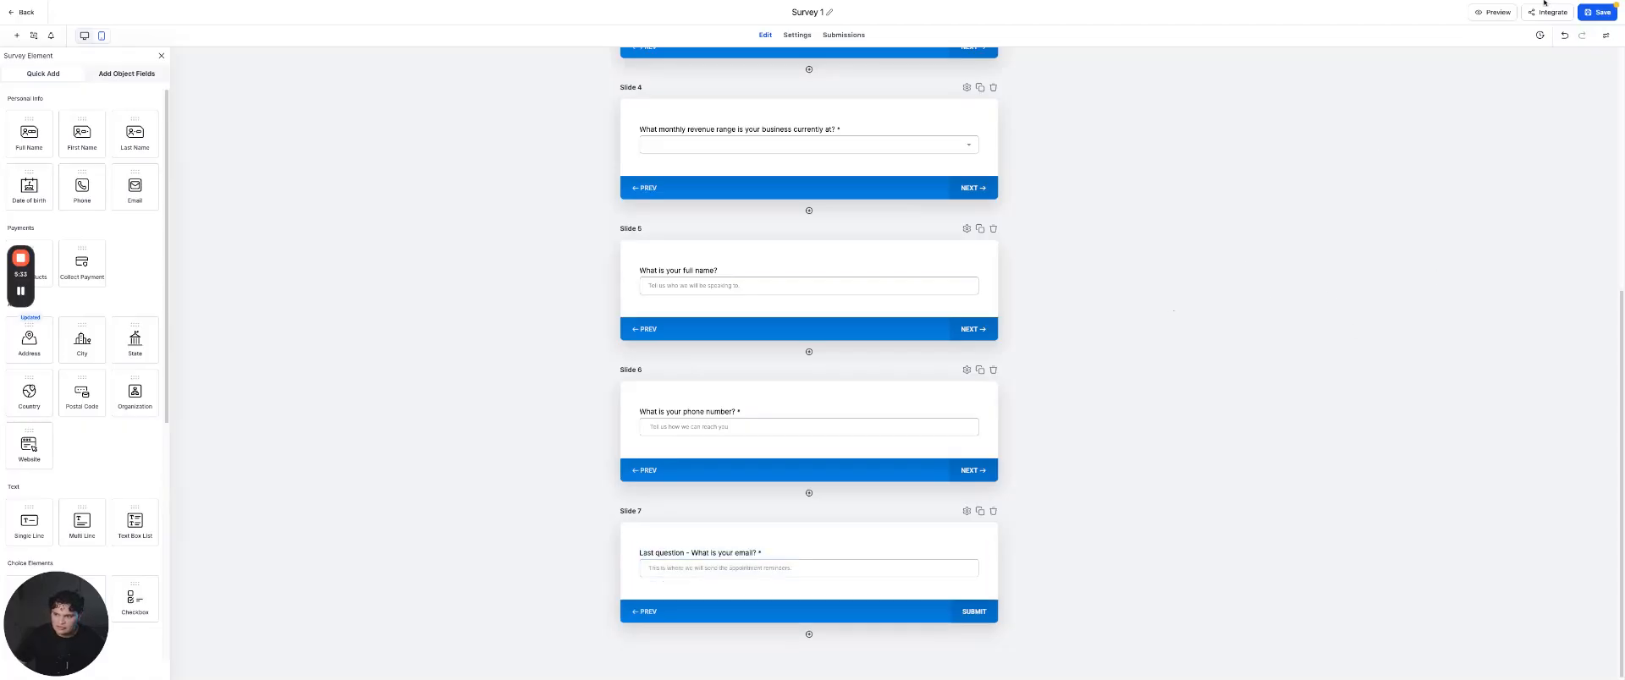
{"action": "left_click", "coordinate": [1589, 16]}
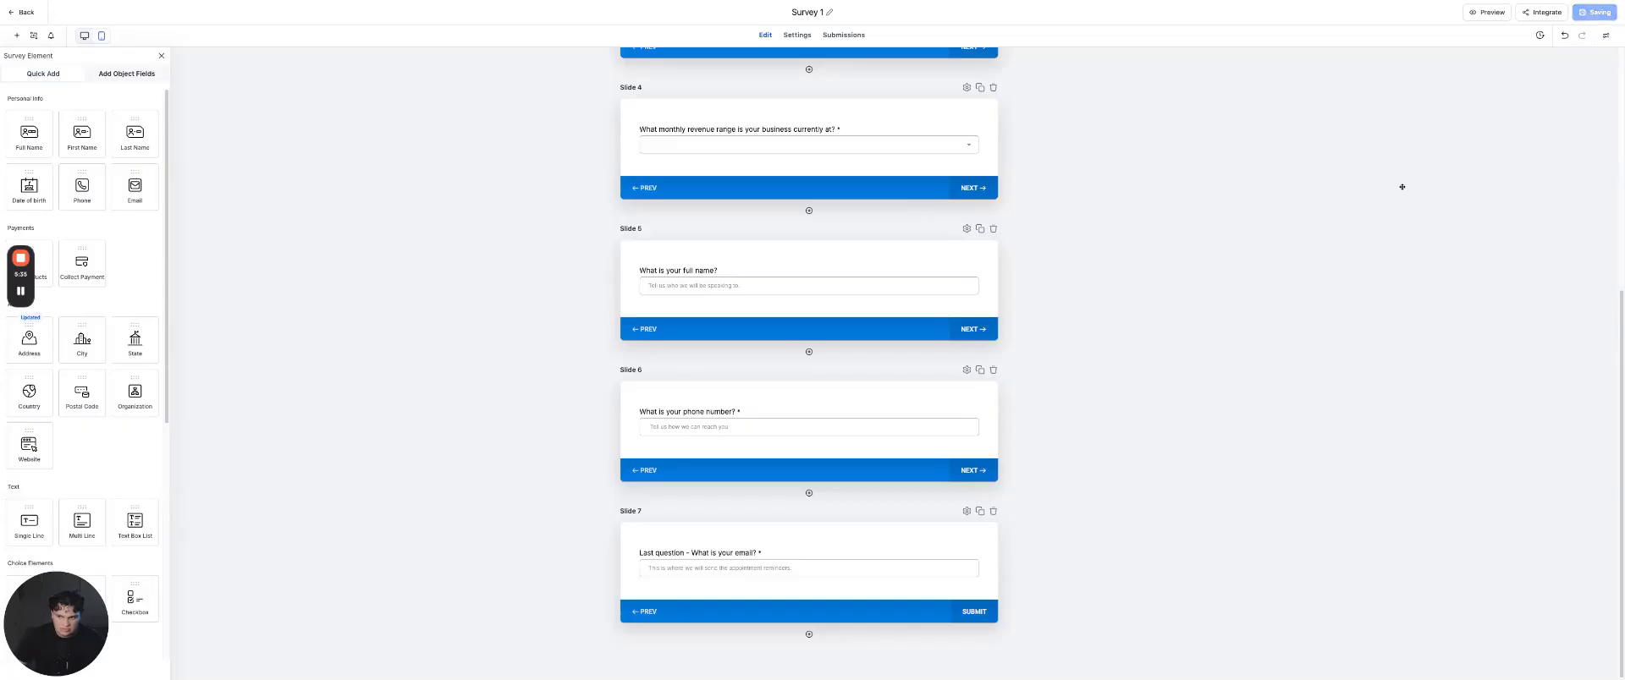
Review the survey slides from first to last against the jump and disqualify conditions in the conditional logic.
{"action": "scroll", "coordinate": [1405, 188], "scroll_direction": "up", "scroll_amount": 4}
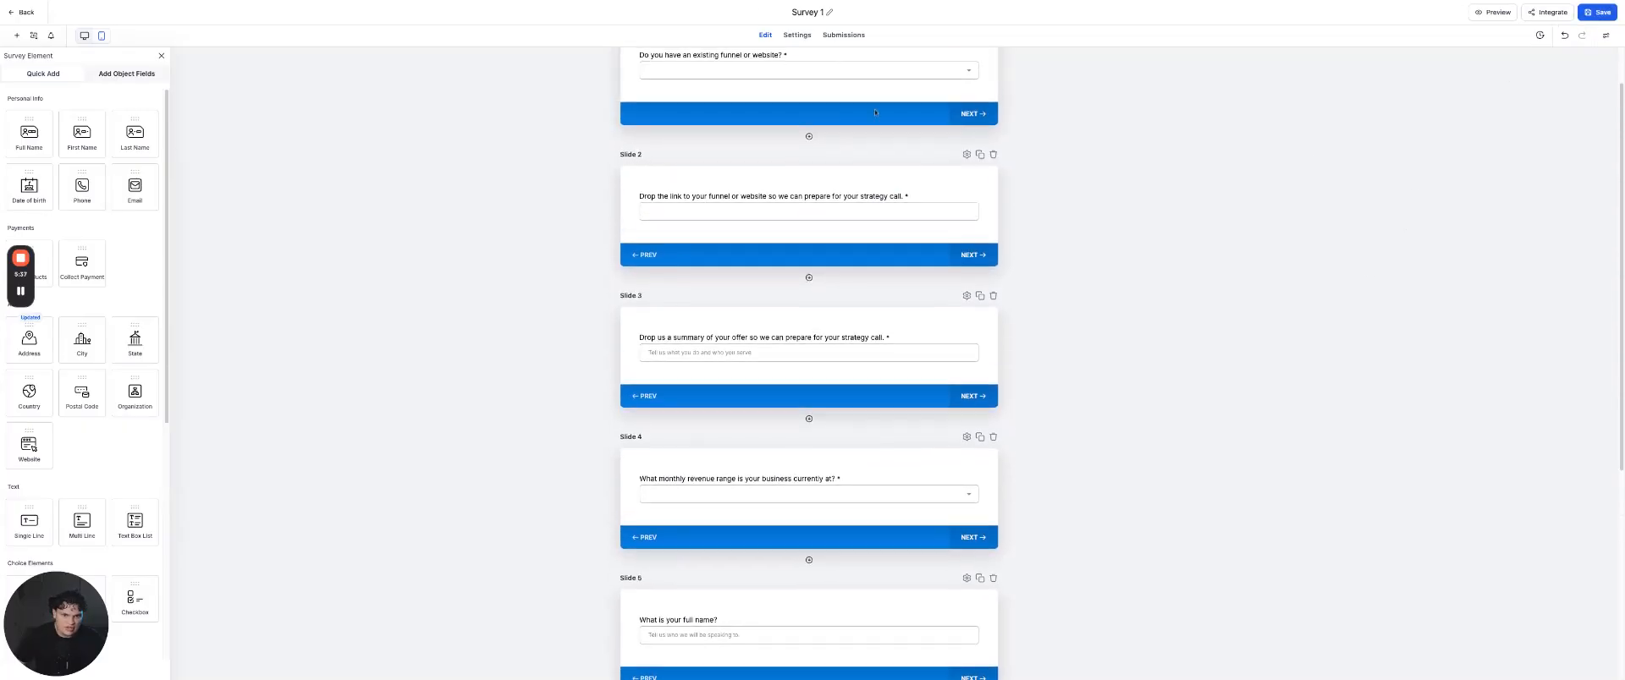
{"action": "scroll", "coordinate": [860, 91], "scroll_direction": "up", "scroll_amount": 1}
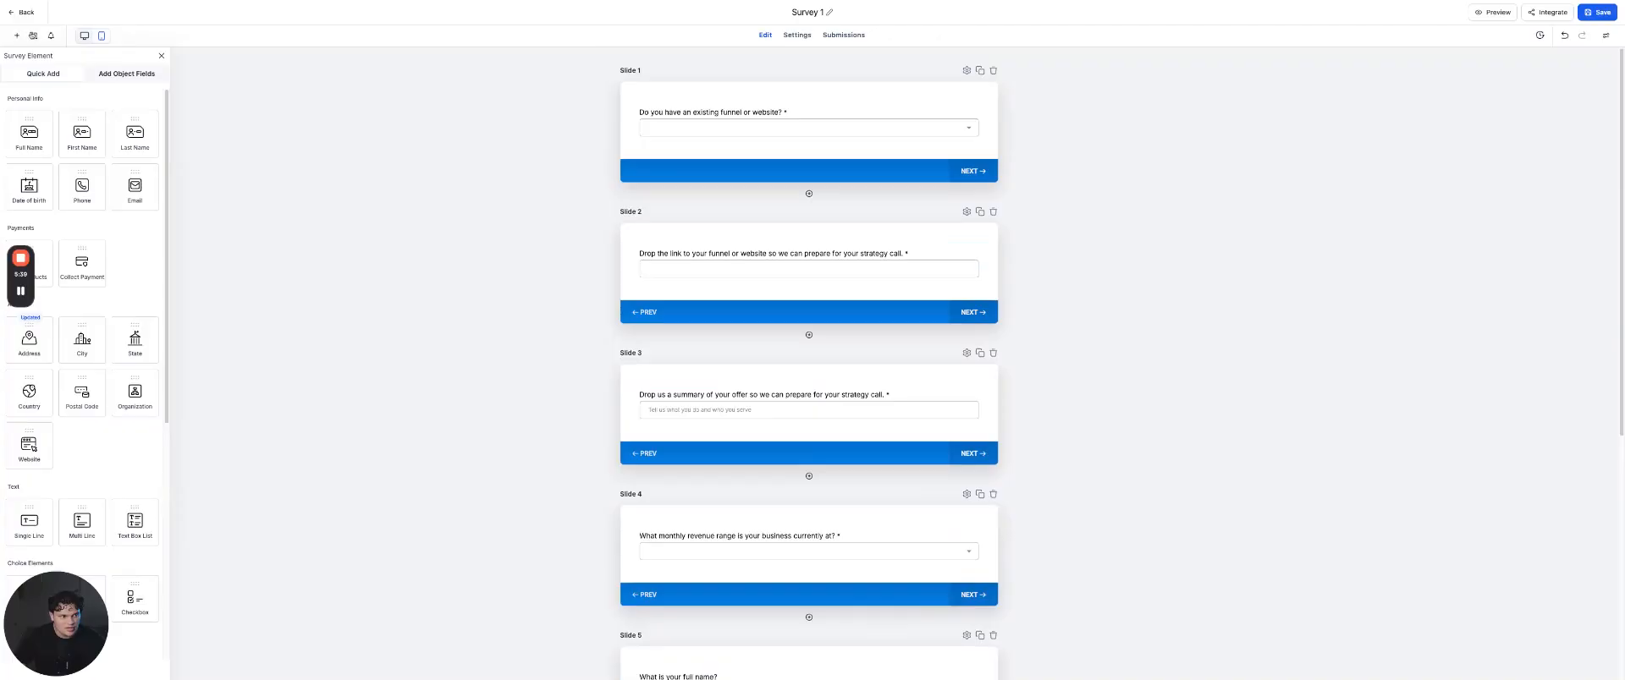
{"action": "left_click", "coordinate": [33, 36]}
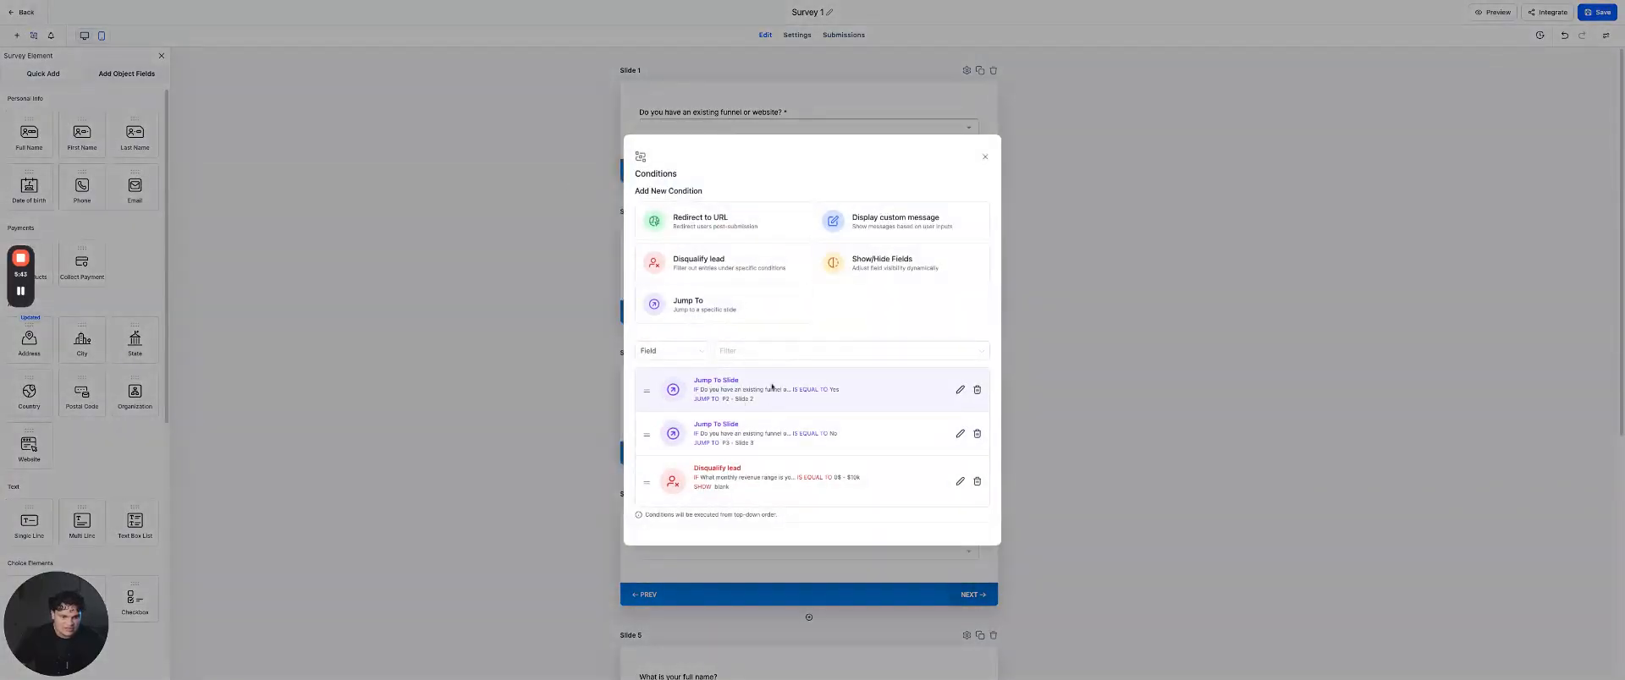
{"action": "left_click", "coordinate": [986, 157]}
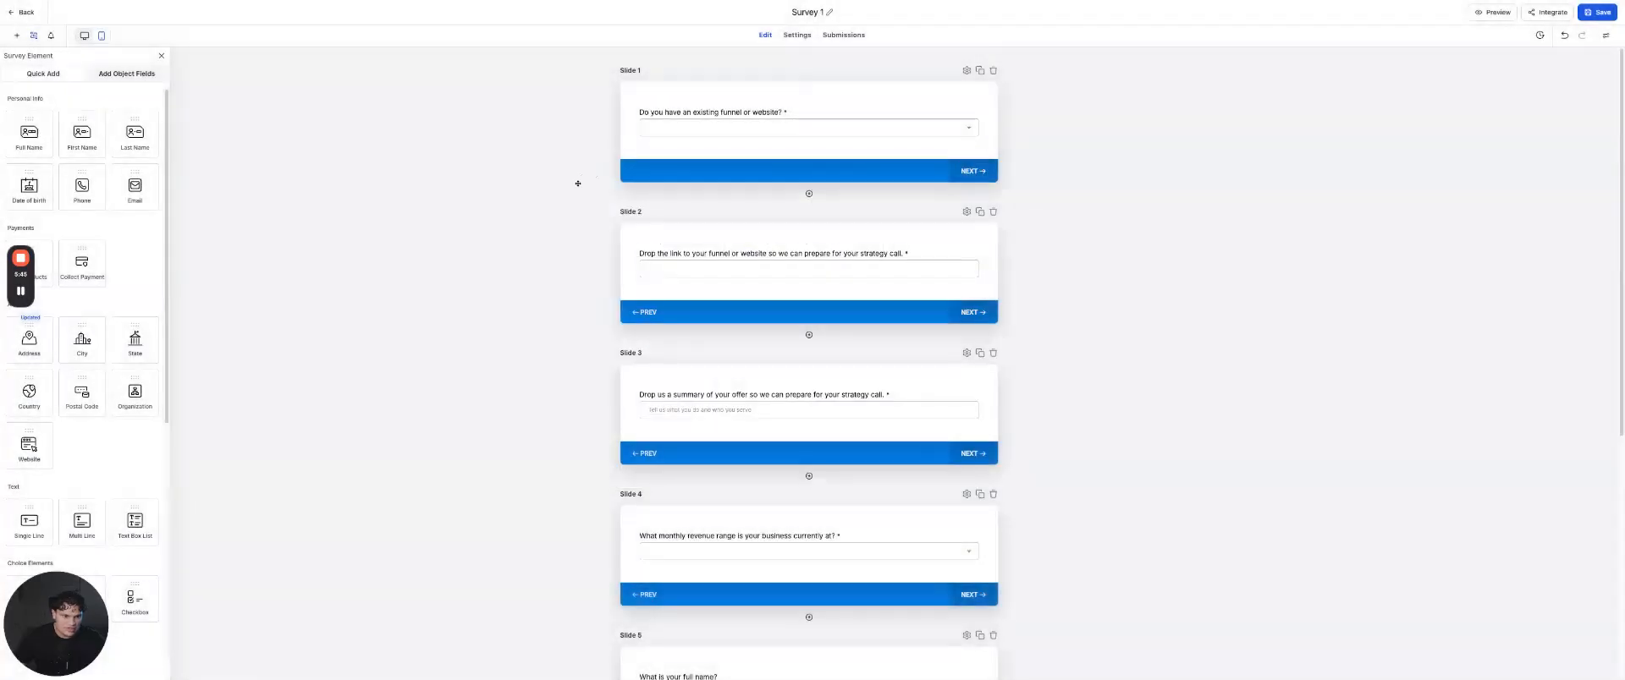
{"action": "left_click", "coordinate": [33, 35]}
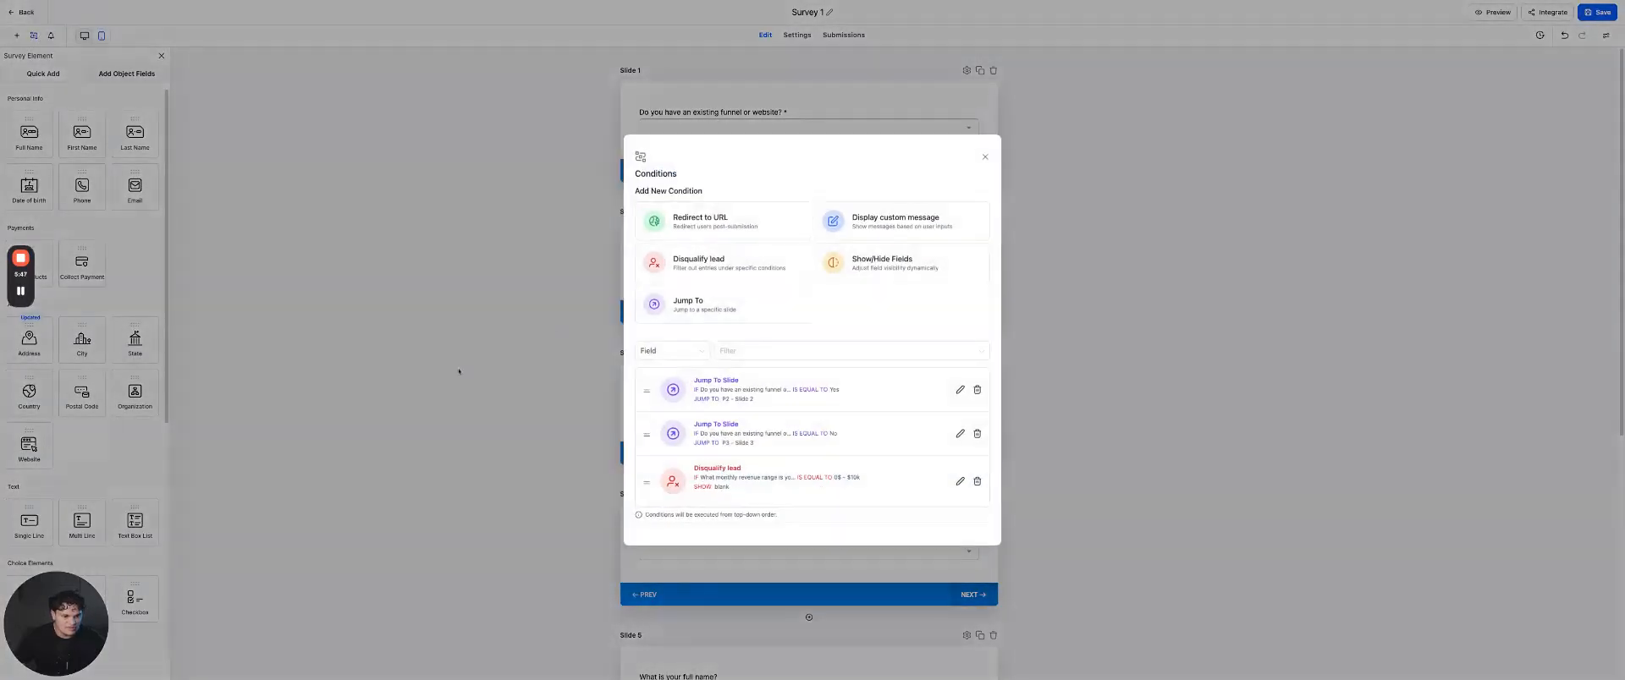
{"action": "left_click", "coordinate": [985, 157]}
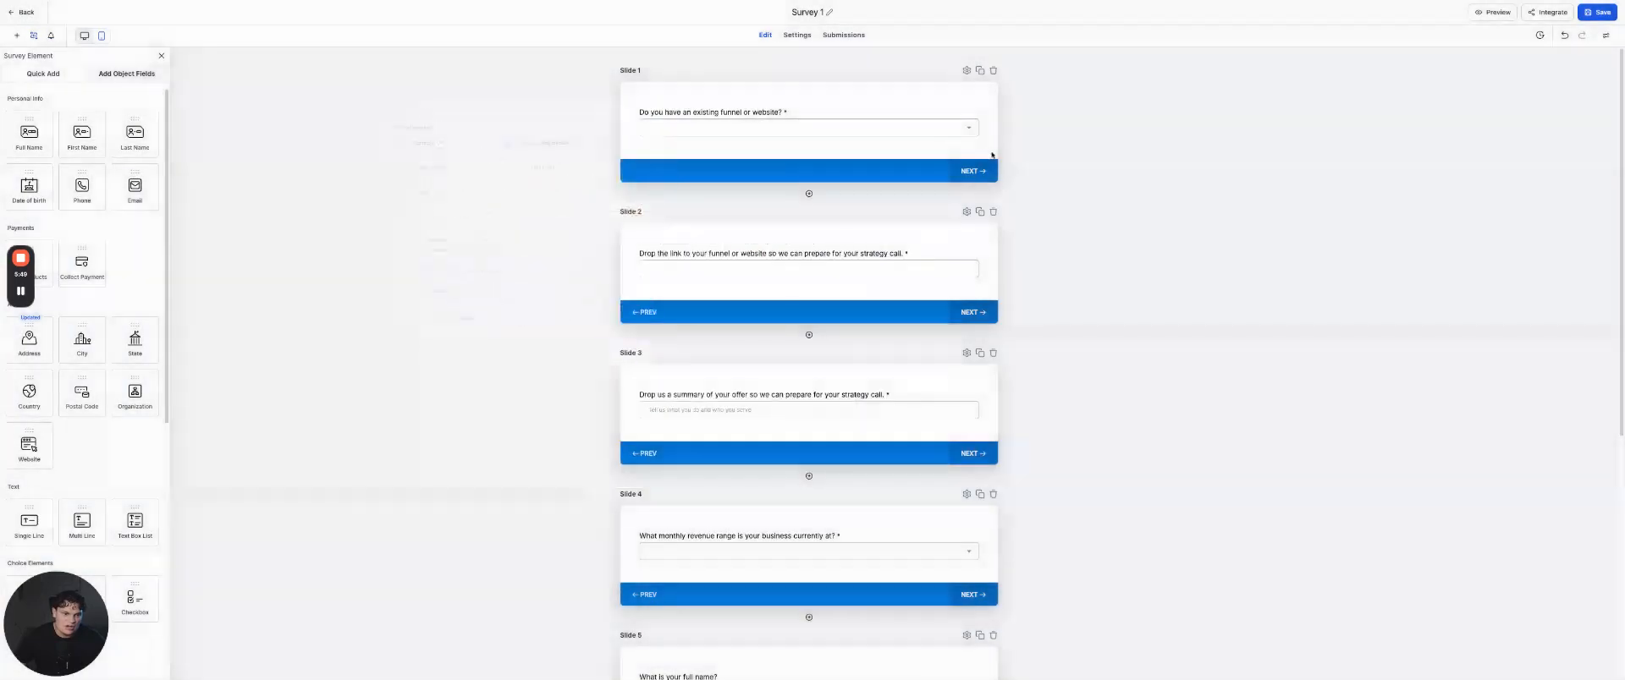
{"action": "scroll", "coordinate": [935, 437], "scroll_direction": "down", "scroll_amount": 3}
{"action": "scroll", "coordinate": [935, 436], "scroll_direction": "down", "scroll_amount": 2}
{"action": "scroll", "coordinate": [762, 280], "scroll_direction": "up", "scroll_amount": 2}
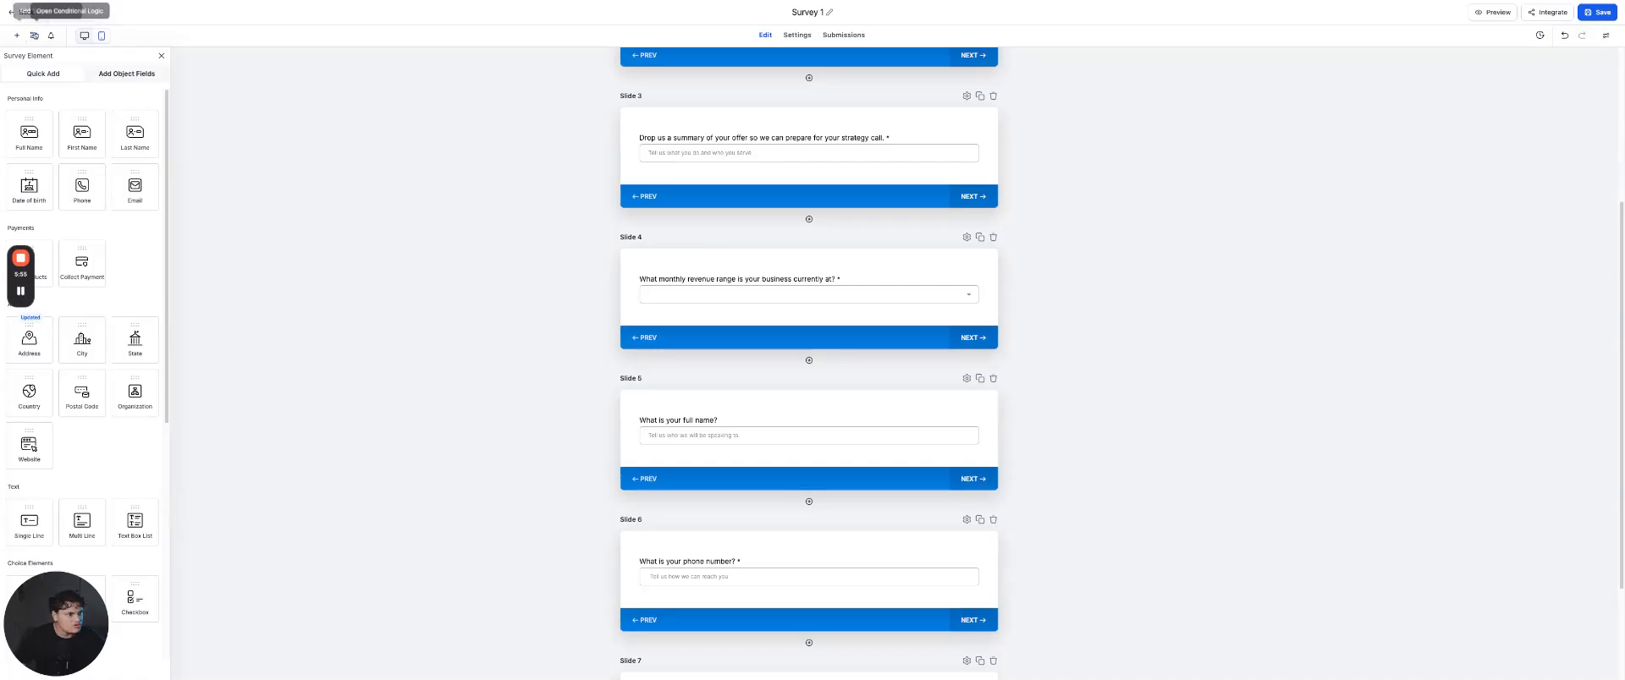
{"action": "left_click", "coordinate": [34, 35]}
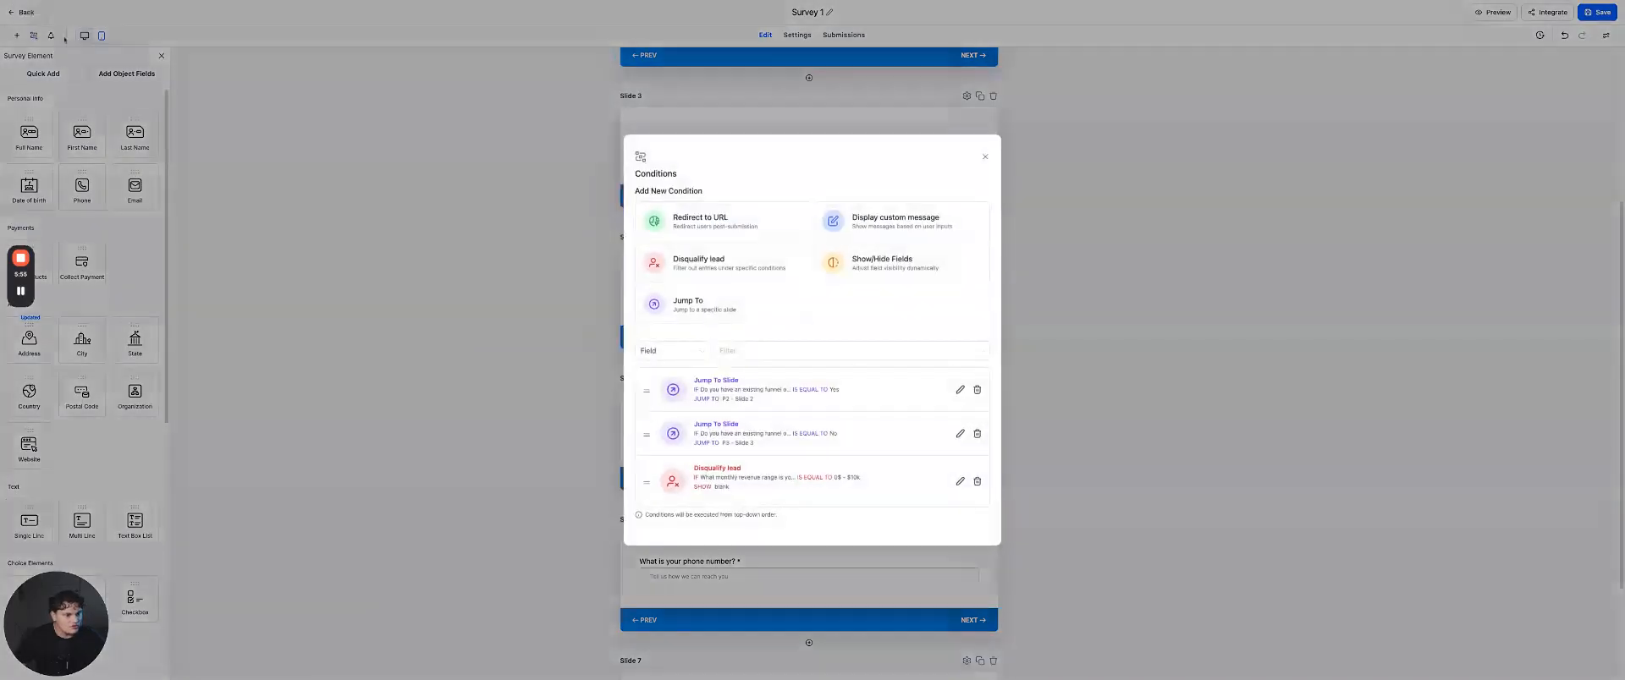
{"action": "left_click", "coordinate": [985, 158]}
{"action": "scroll", "coordinate": [1408, 174], "scroll_direction": "up", "scroll_amount": 4}
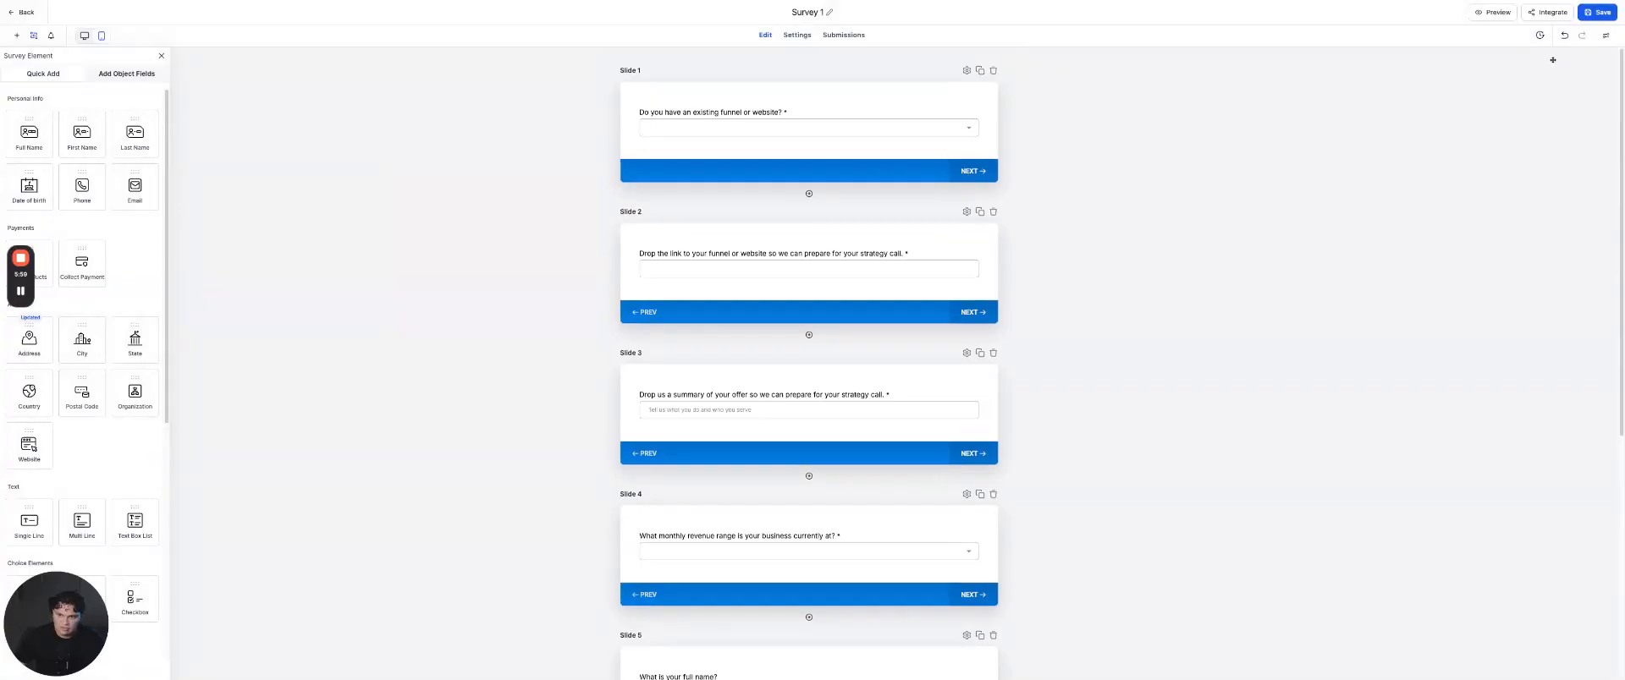
Rename the survey "DQ survey form" and save it.
{"action": "left_click", "coordinate": [1608, 14]}
{"action": "left_click", "coordinate": [820, 13]}
{"action": "key", "text": "BackSpace"}
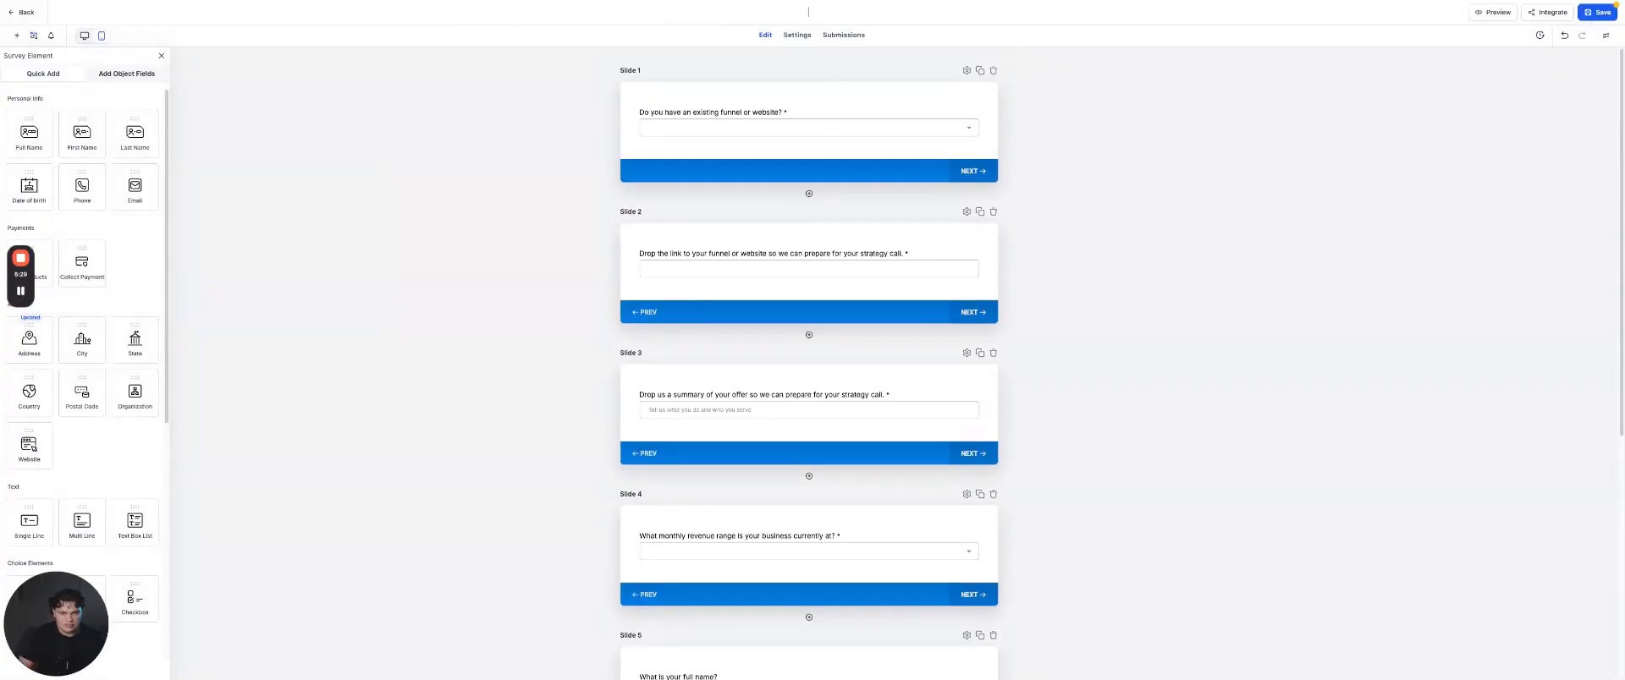
{"action": "type", "text": "Q survey form"}
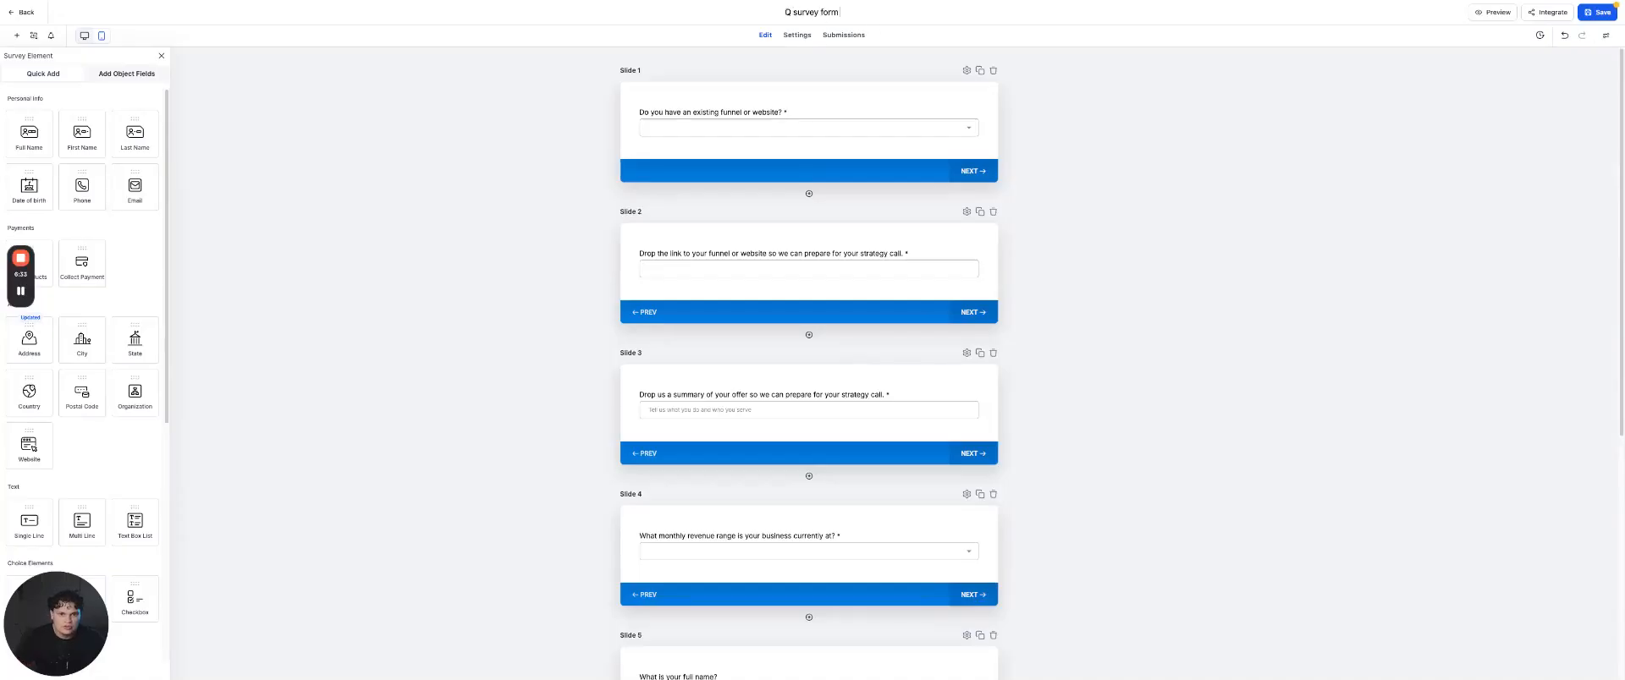
{"action": "type", "text": "D"}
{"action": "key", "text": "Return"}
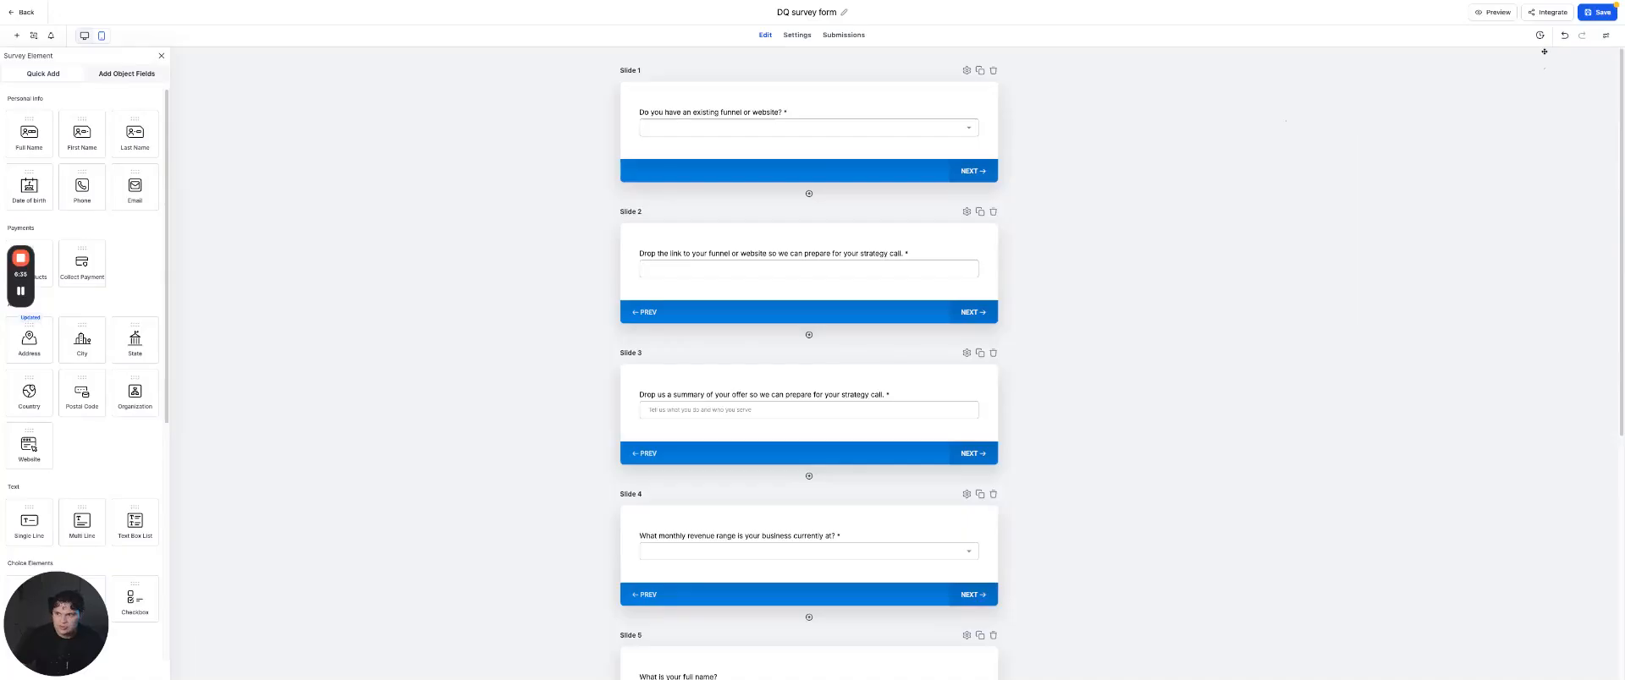
{"action": "left_click", "coordinate": [1597, 13]}
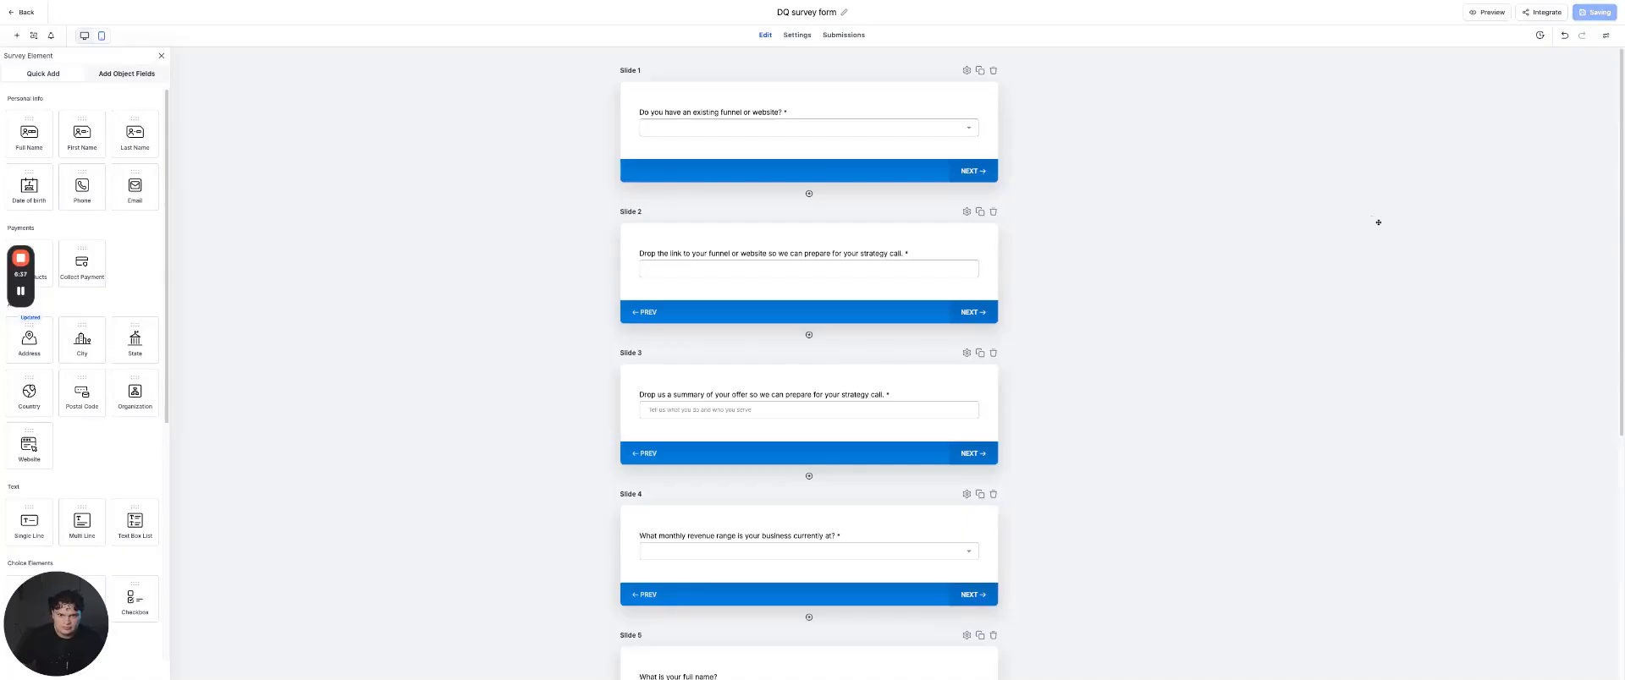
Leave the survey builder and open the Register page of the "Opt - Calendar - High Converting" funnel for editing.
{"action": "scroll", "coordinate": [1375, 221], "scroll_direction": "down", "scroll_amount": 5}
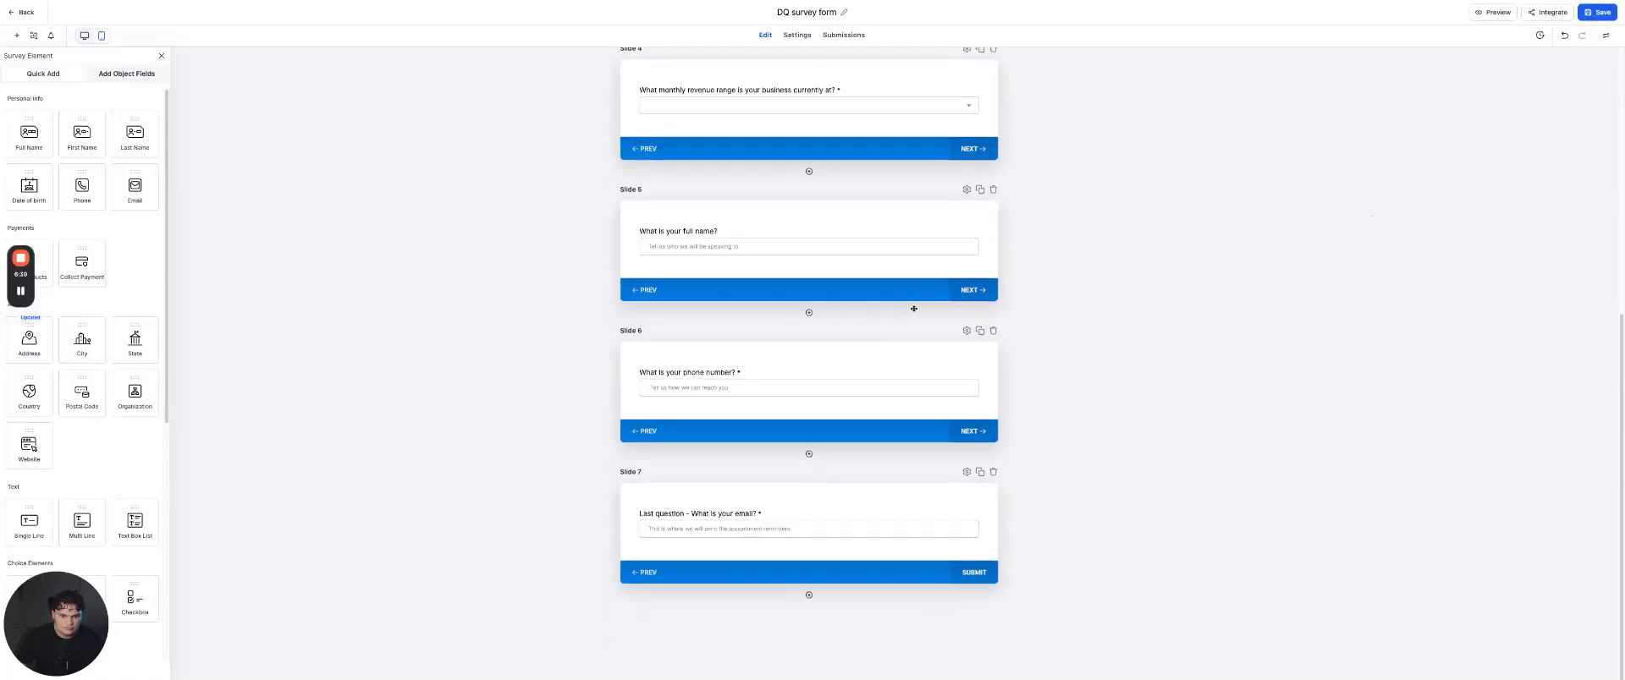
{"action": "left_click", "coordinate": [23, 13]}
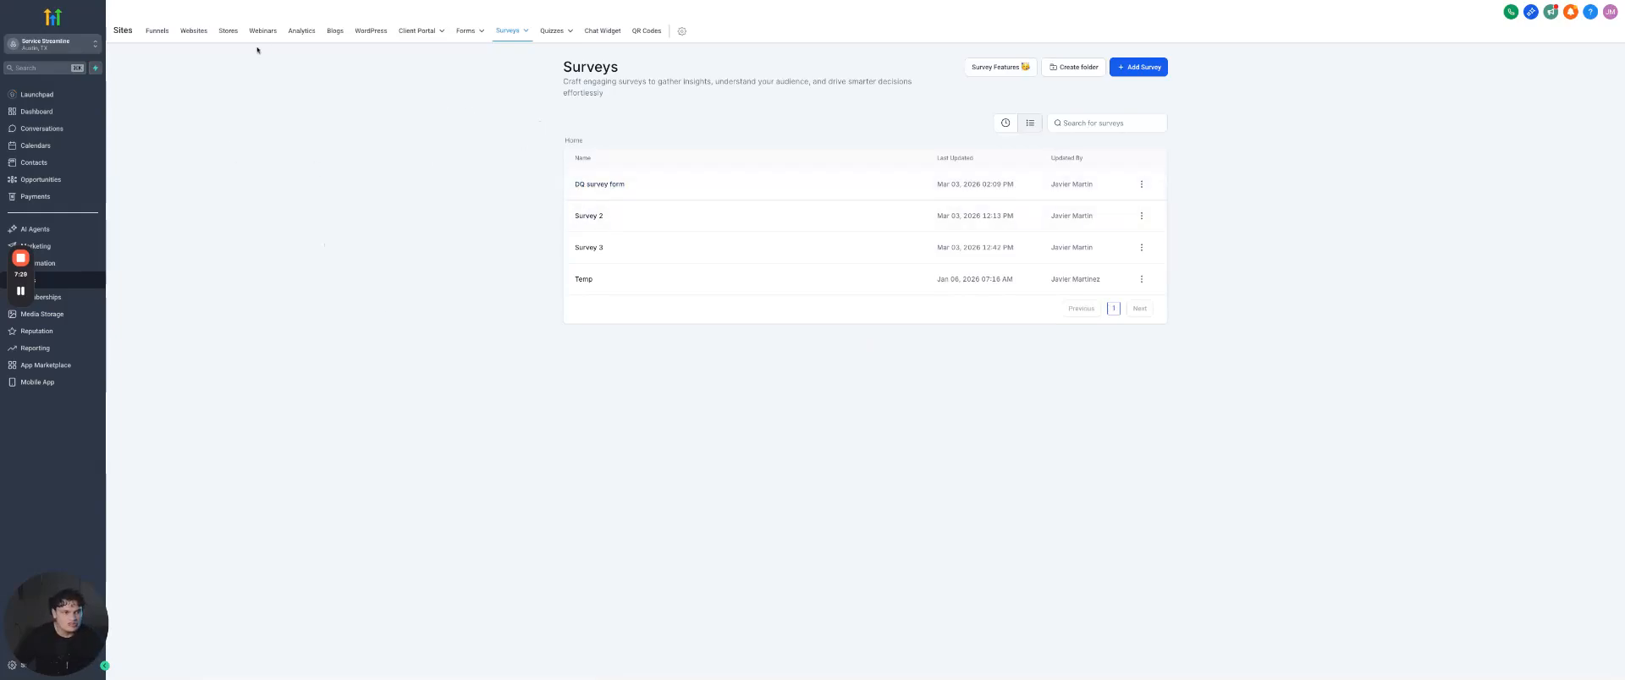
{"action": "left_click", "coordinate": [156, 30]}
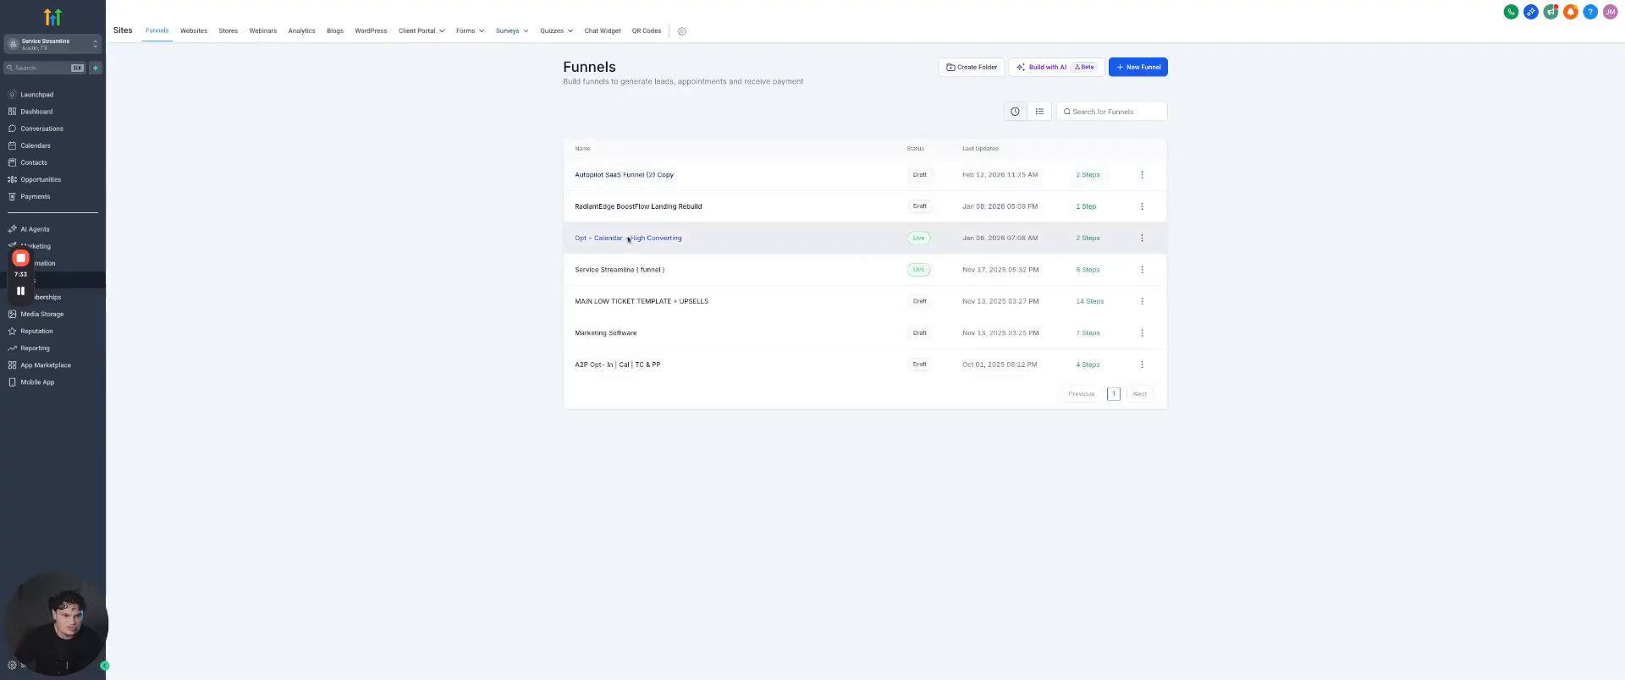
{"action": "left_click", "coordinate": [628, 238]}
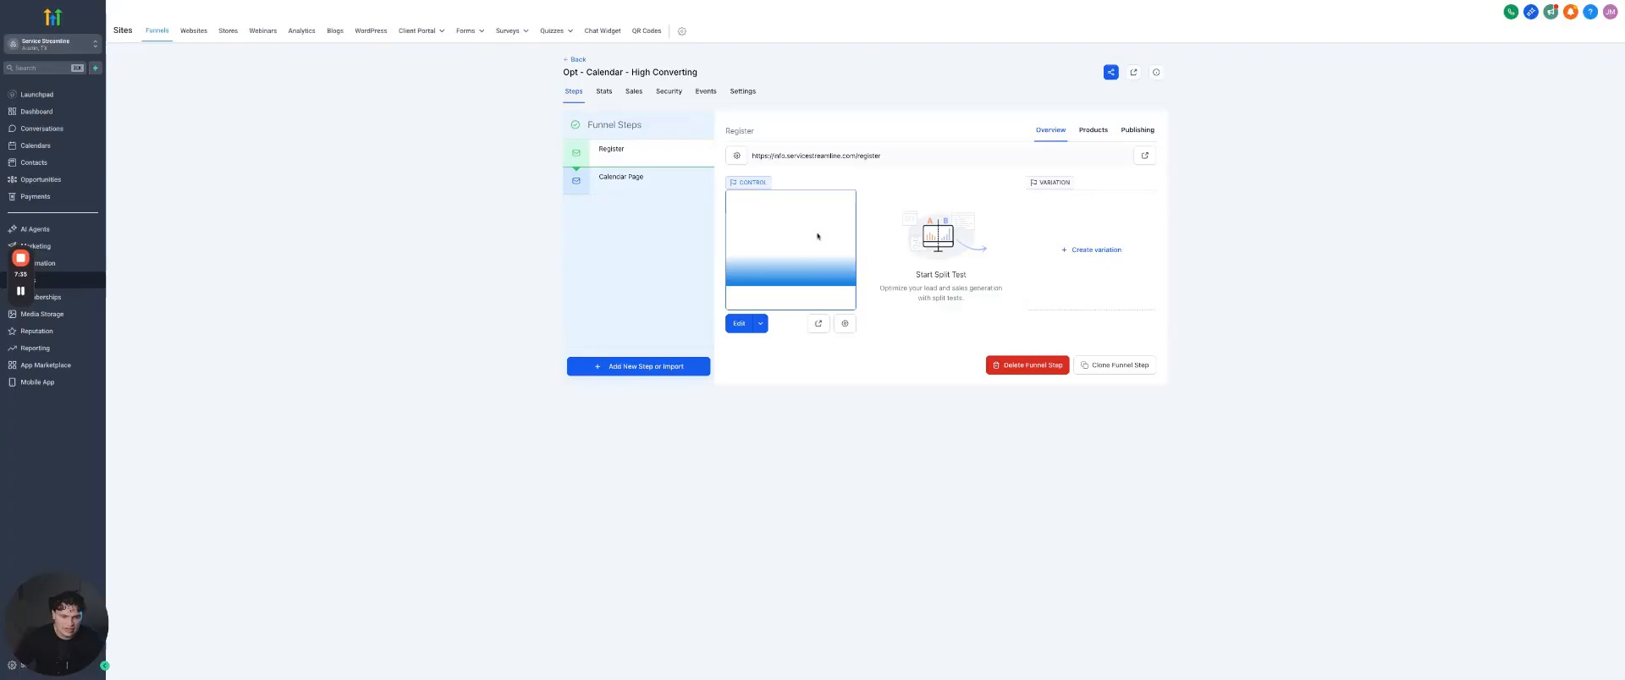
{"action": "left_click", "coordinate": [739, 324]}
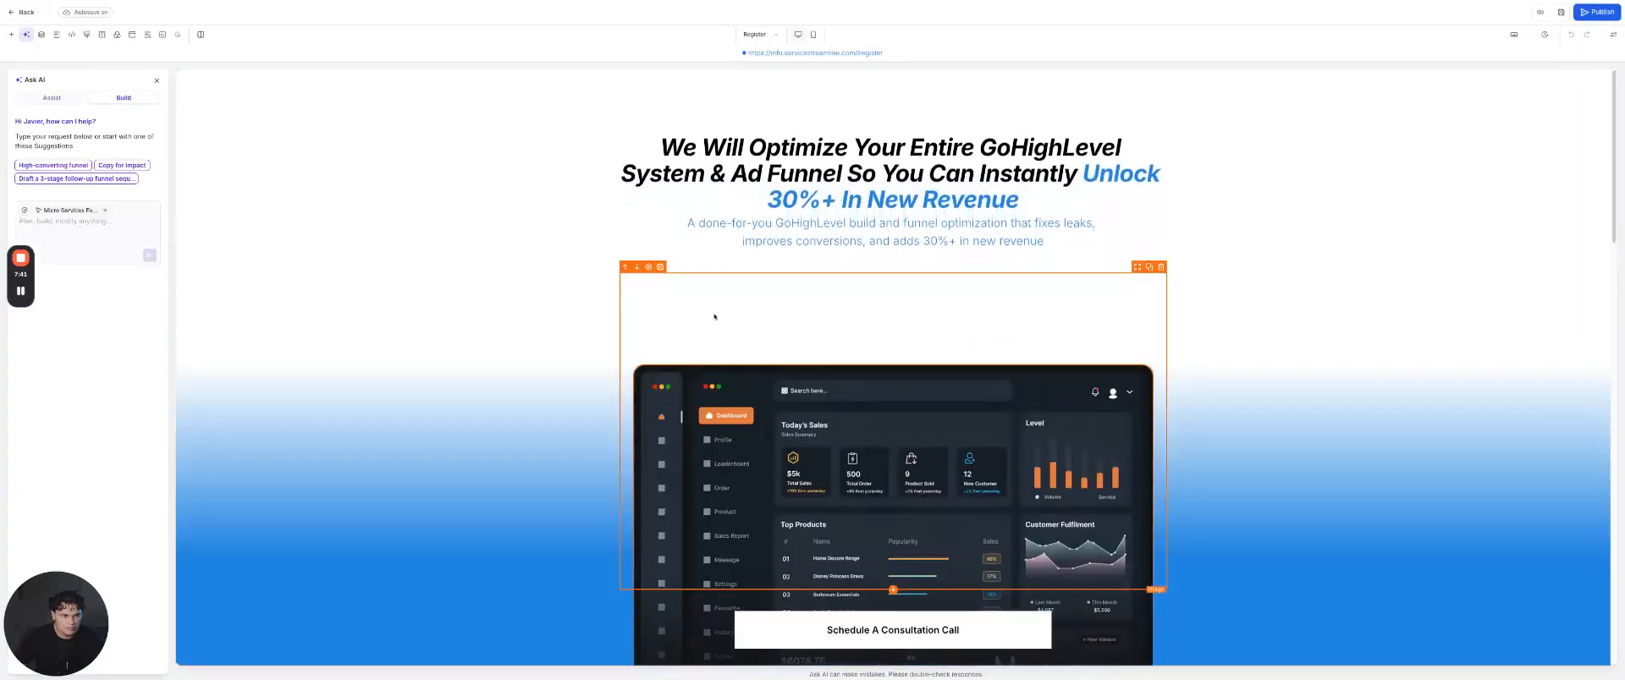
Examine the "Schedule A Consultation Call" button's action settings and look through the rest of the Register page.
{"action": "scroll", "coordinate": [889, 423], "scroll_direction": "down", "scroll_amount": 2}
{"action": "left_click", "coordinate": [954, 547]}
{"action": "left_click", "coordinate": [953, 547]}
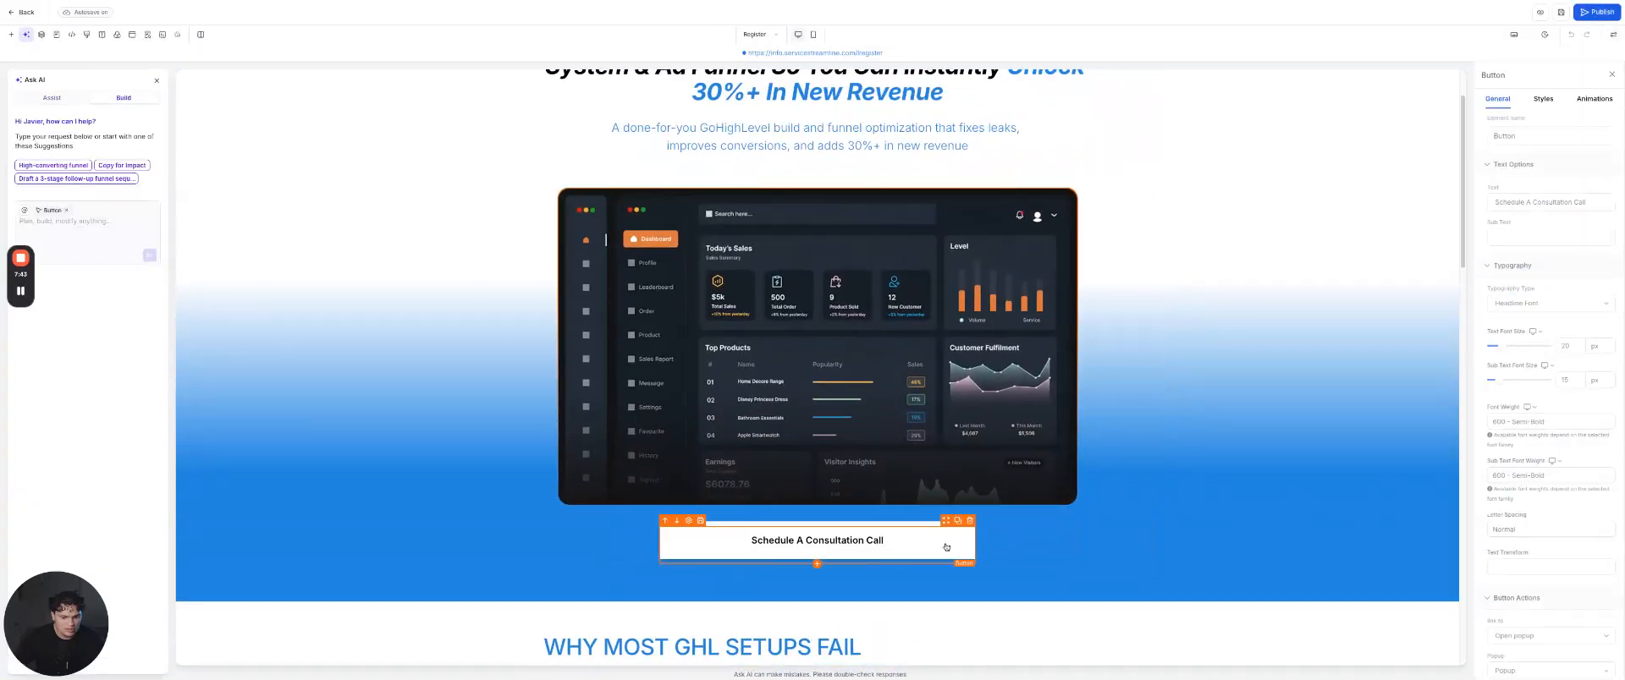
{"action": "scroll", "coordinate": [1580, 436], "scroll_direction": "down", "scroll_amount": 3}
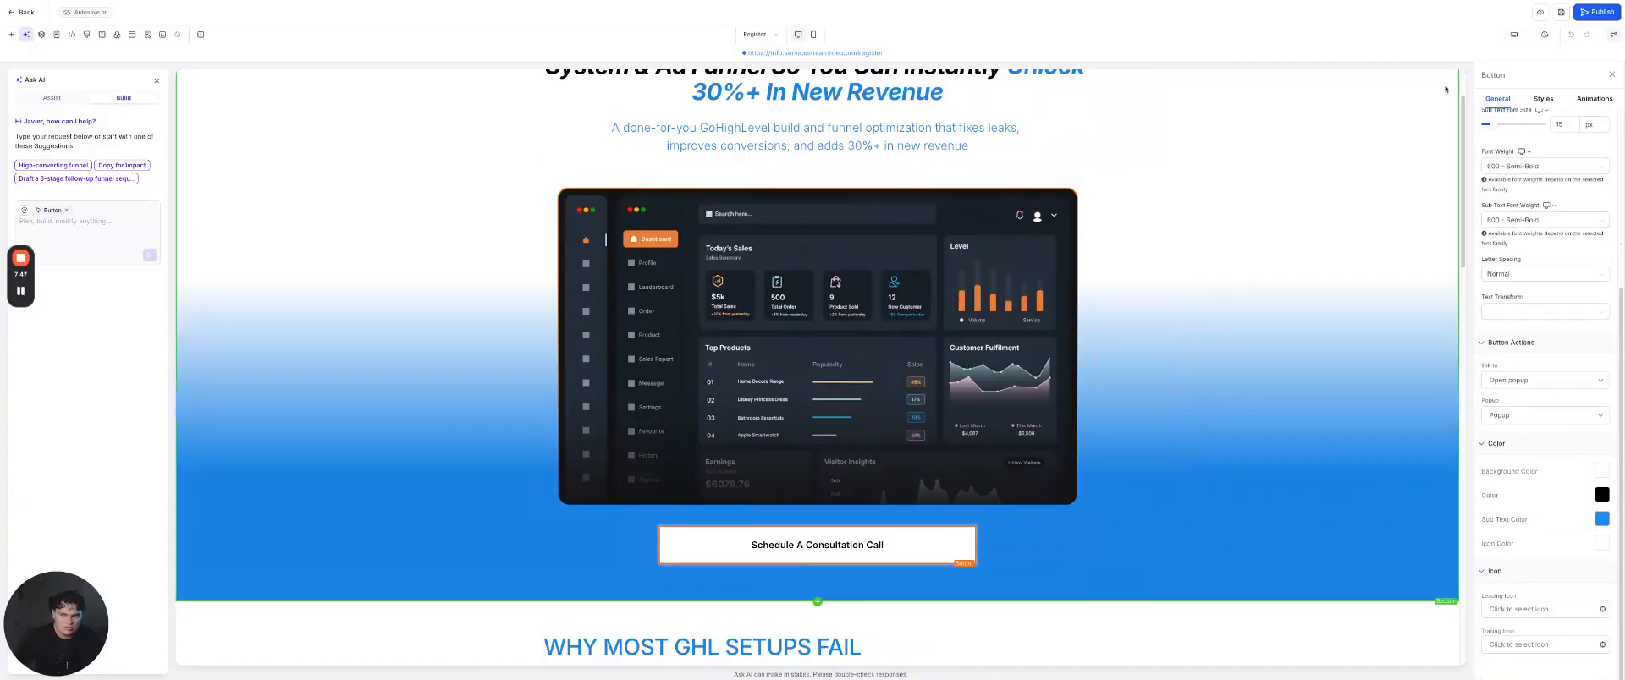
{"action": "left_click", "coordinate": [1613, 76]}
{"action": "scroll", "coordinate": [856, 329], "scroll_direction": "down", "scroll_amount": 10}
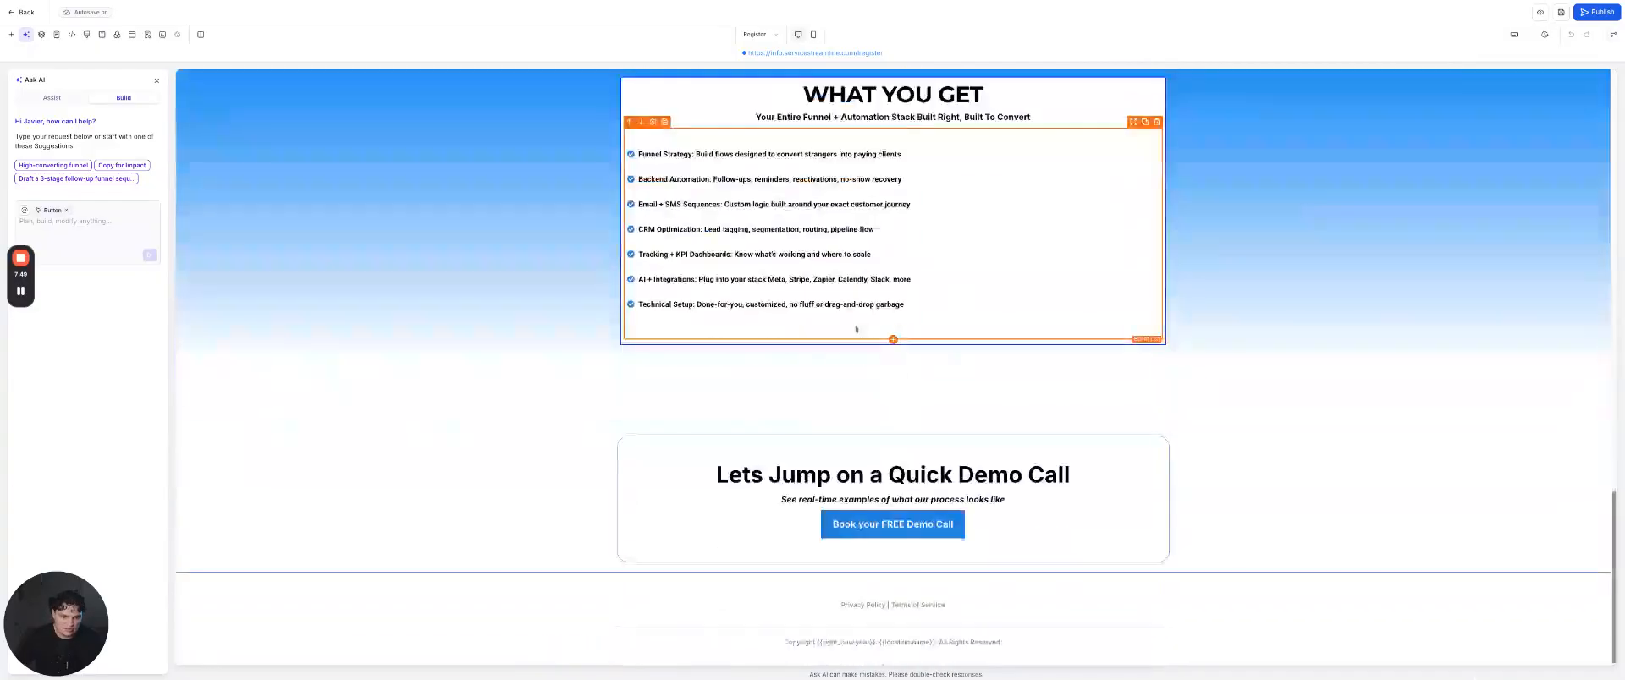
{"action": "scroll", "coordinate": [856, 330], "scroll_direction": "up", "scroll_amount": 10}
{"action": "scroll", "coordinate": [855, 330], "scroll_direction": "down", "scroll_amount": 5}
{"action": "scroll", "coordinate": [609, 209], "scroll_direction": "up", "scroll_amount": 12}
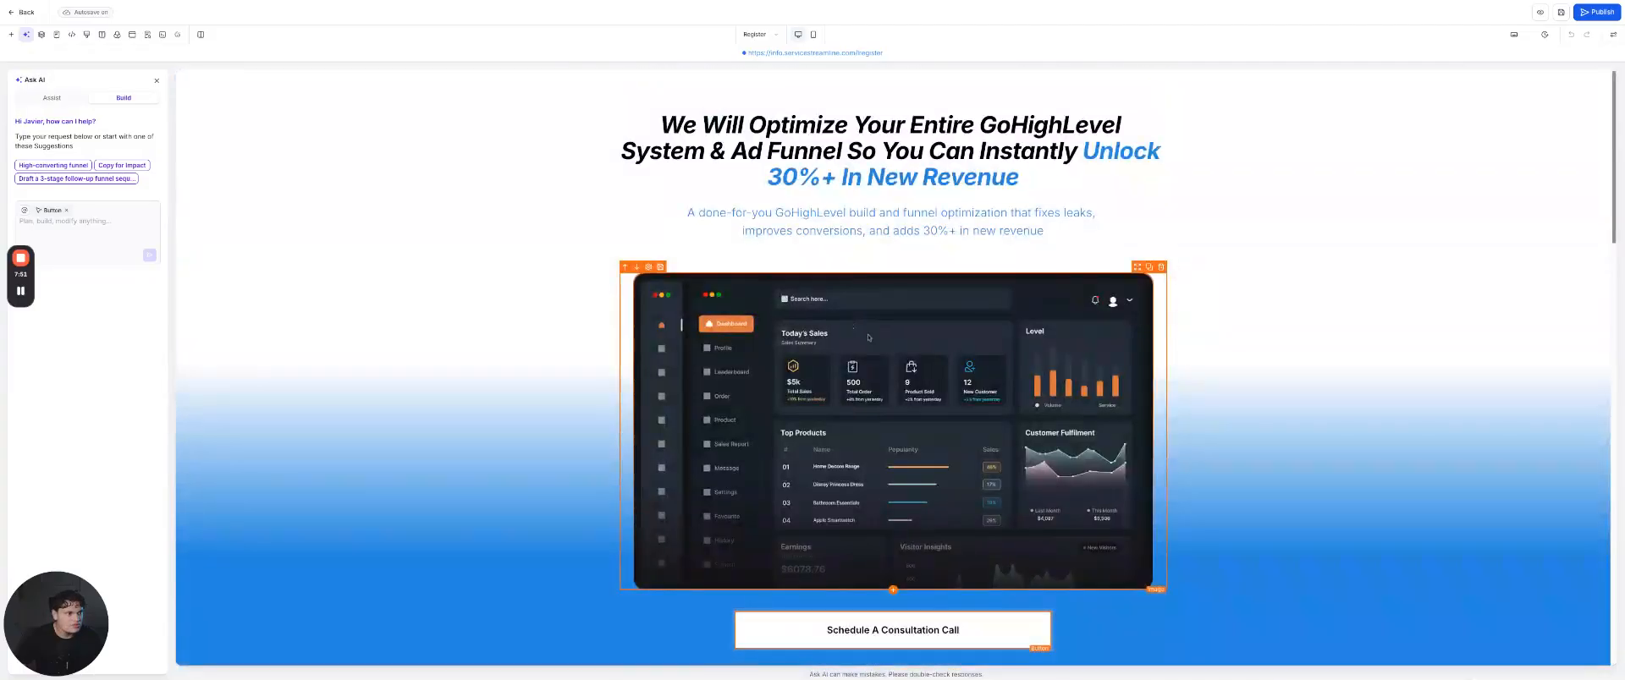
Switch the survey embedded in the page's popup to "DQ survey form" and close the popup settings.
{"action": "left_click", "coordinate": [134, 35]}
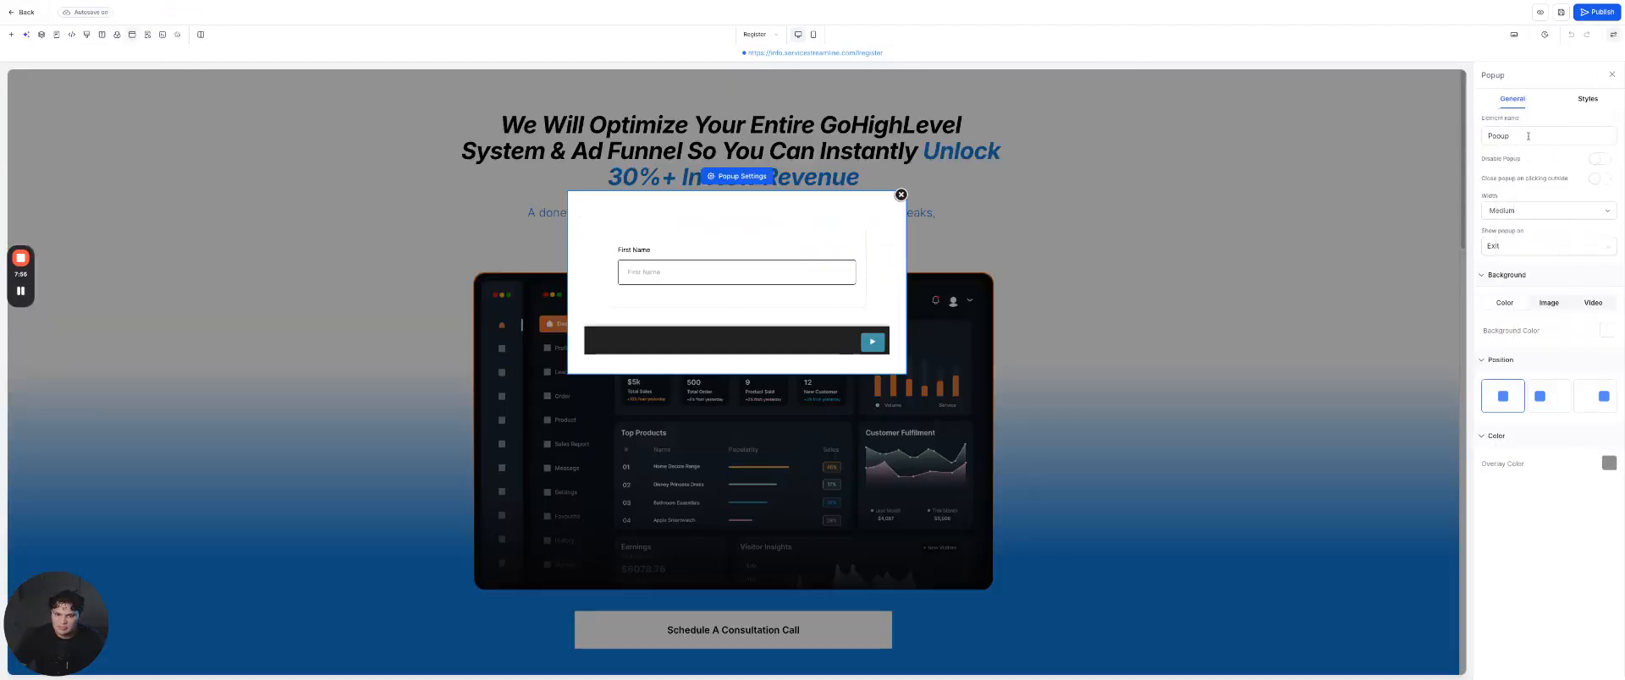
{"action": "left_click", "coordinate": [723, 243]}
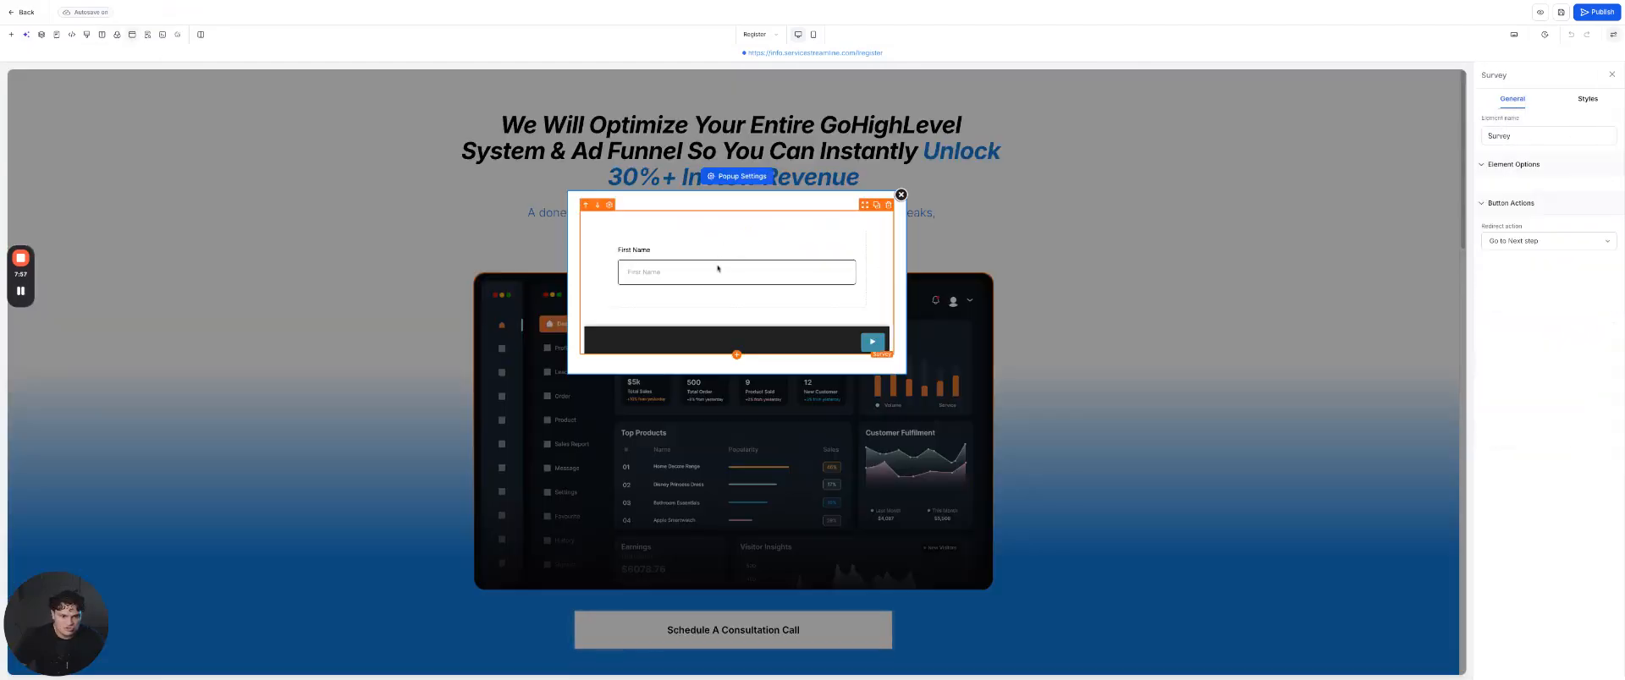
{"action": "left_click", "coordinate": [1571, 193]}
{"action": "left_click", "coordinate": [1519, 214]}
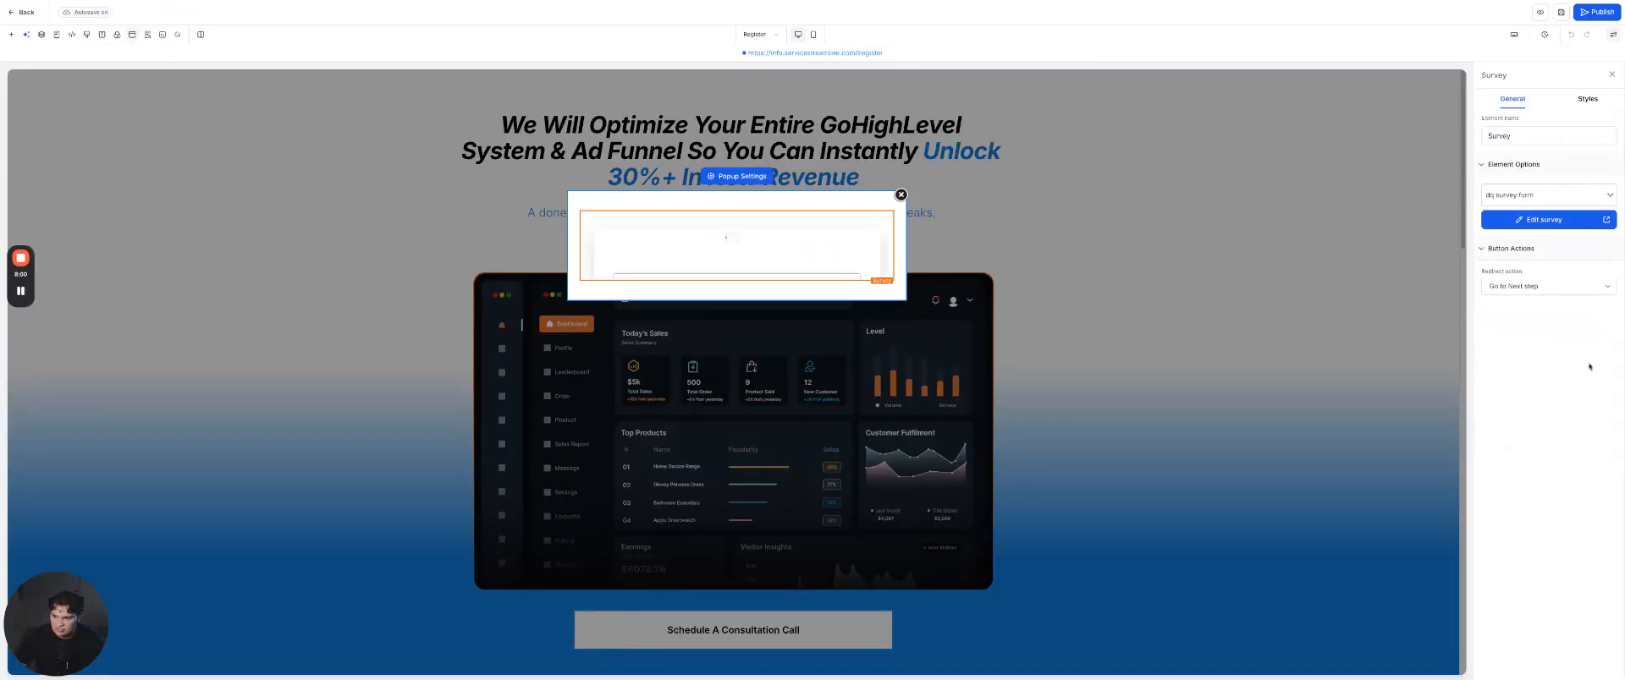
{"action": "left_click", "coordinate": [1612, 74]}
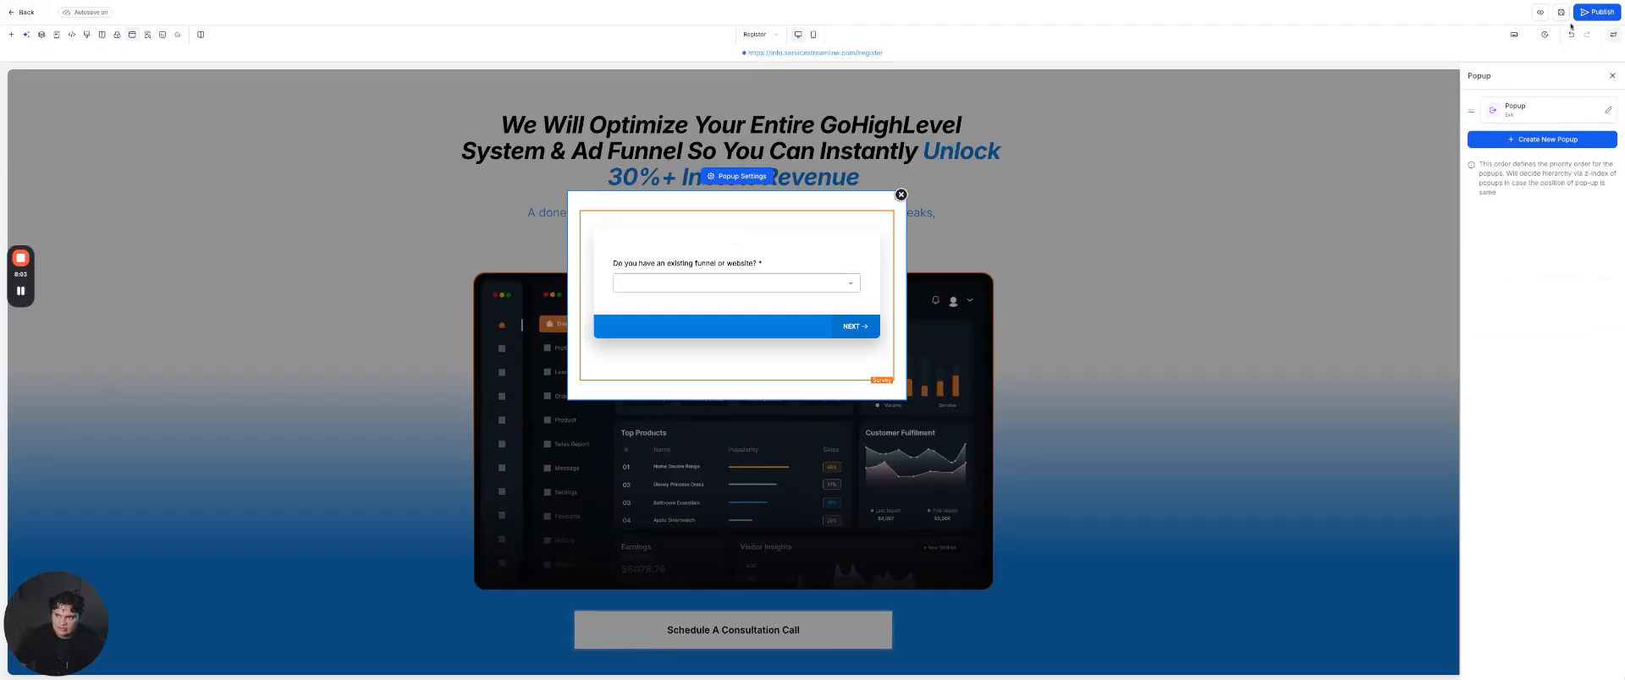
{"action": "left_click", "coordinate": [1613, 76]}
Check which popup the "Schedule A Consultation Call" button opens, and publish the page.
{"action": "scroll", "coordinate": [1455, 173], "scroll_direction": "down", "scroll_amount": 4}
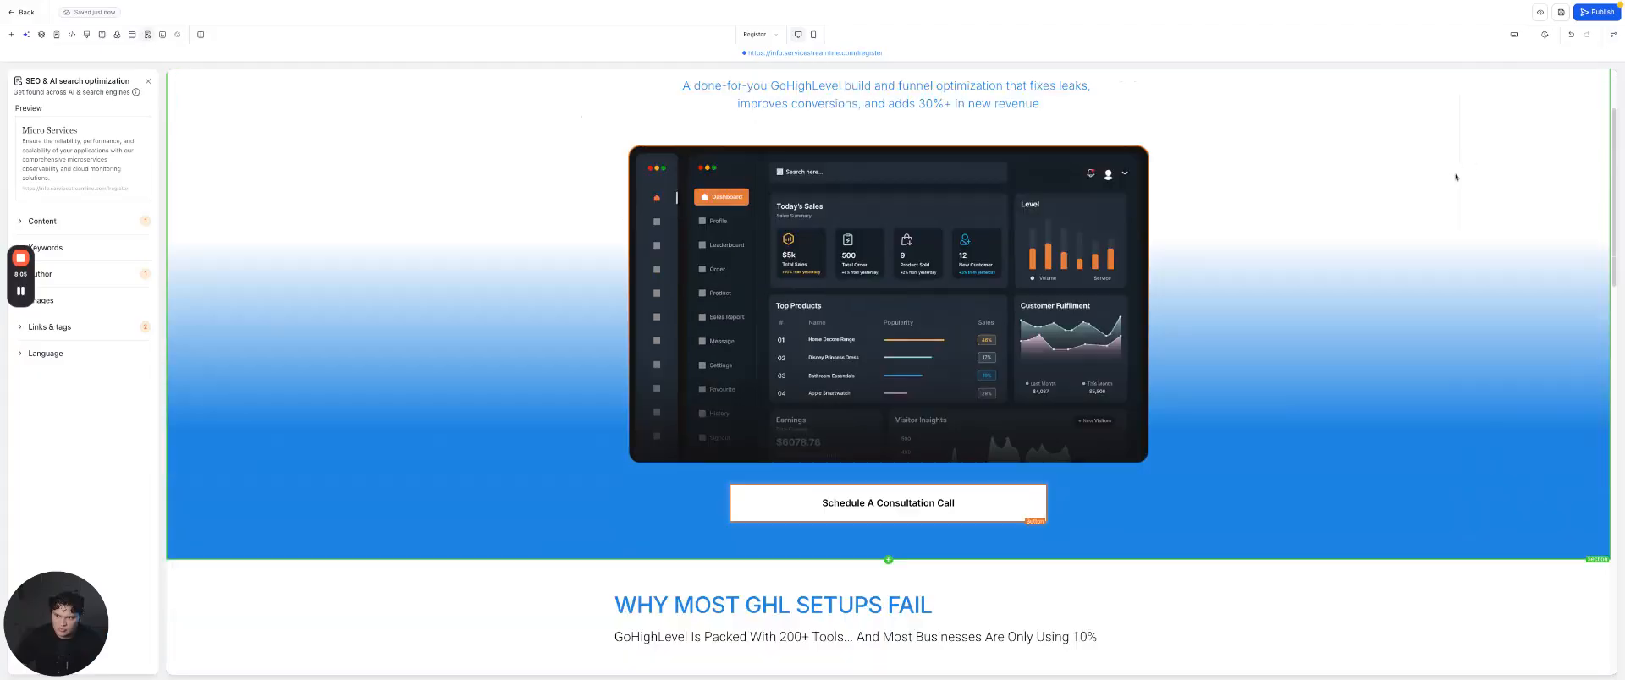
{"action": "left_click", "coordinate": [925, 339]}
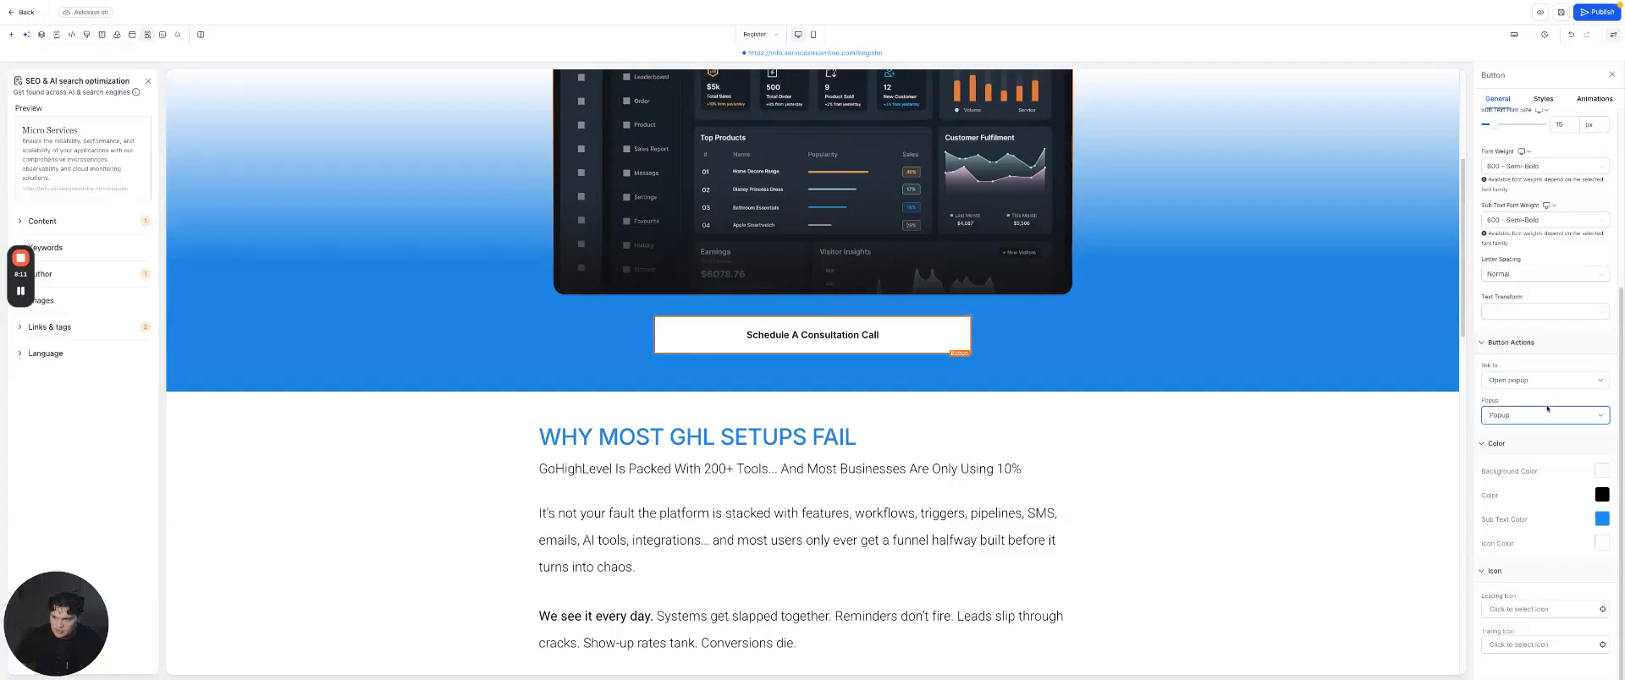
{"action": "left_click", "coordinate": [1611, 74]}
{"action": "left_click", "coordinate": [1598, 12]}
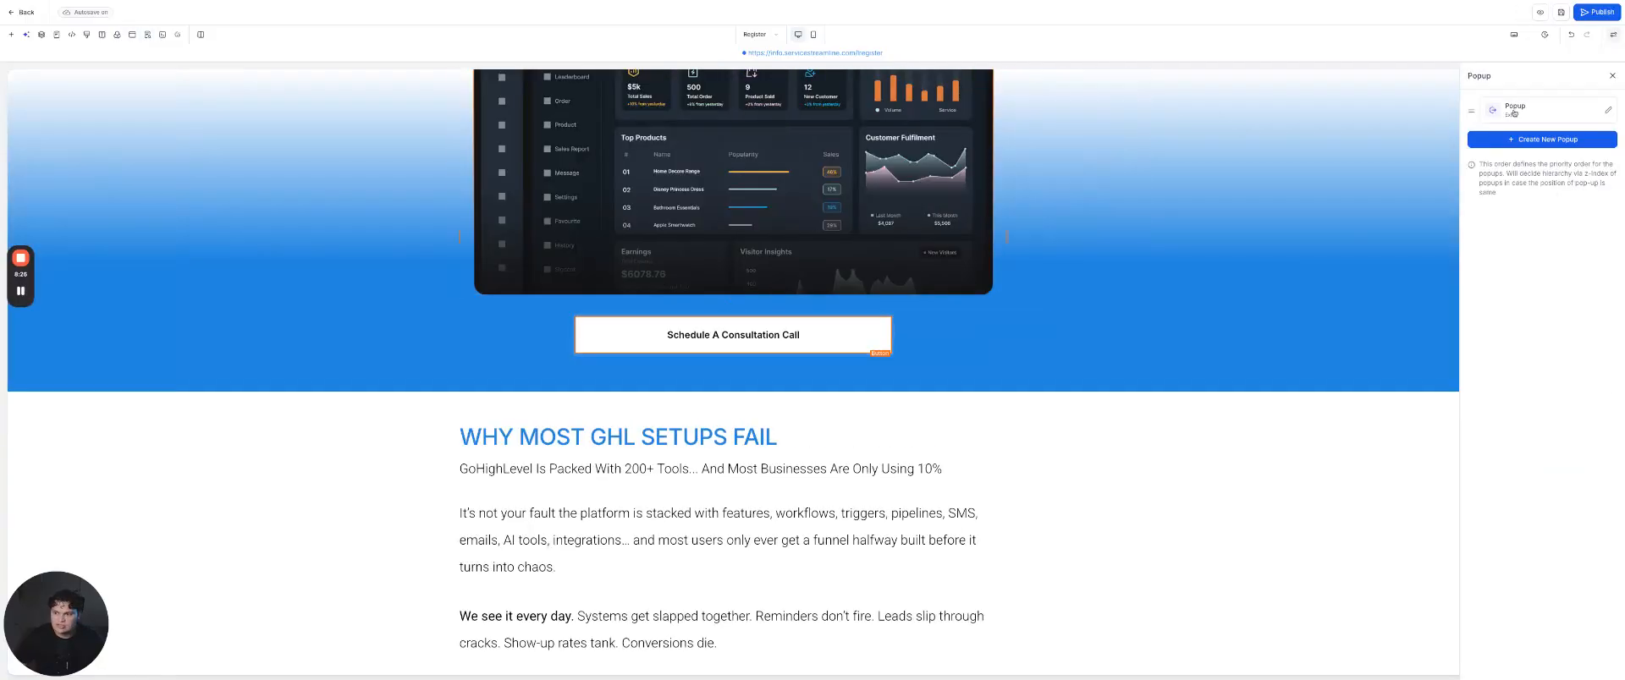
Check the survey embedded in the popup, return to the funnel's steps and preview the live Calendar Page.
{"action": "left_click", "coordinate": [1531, 137]}
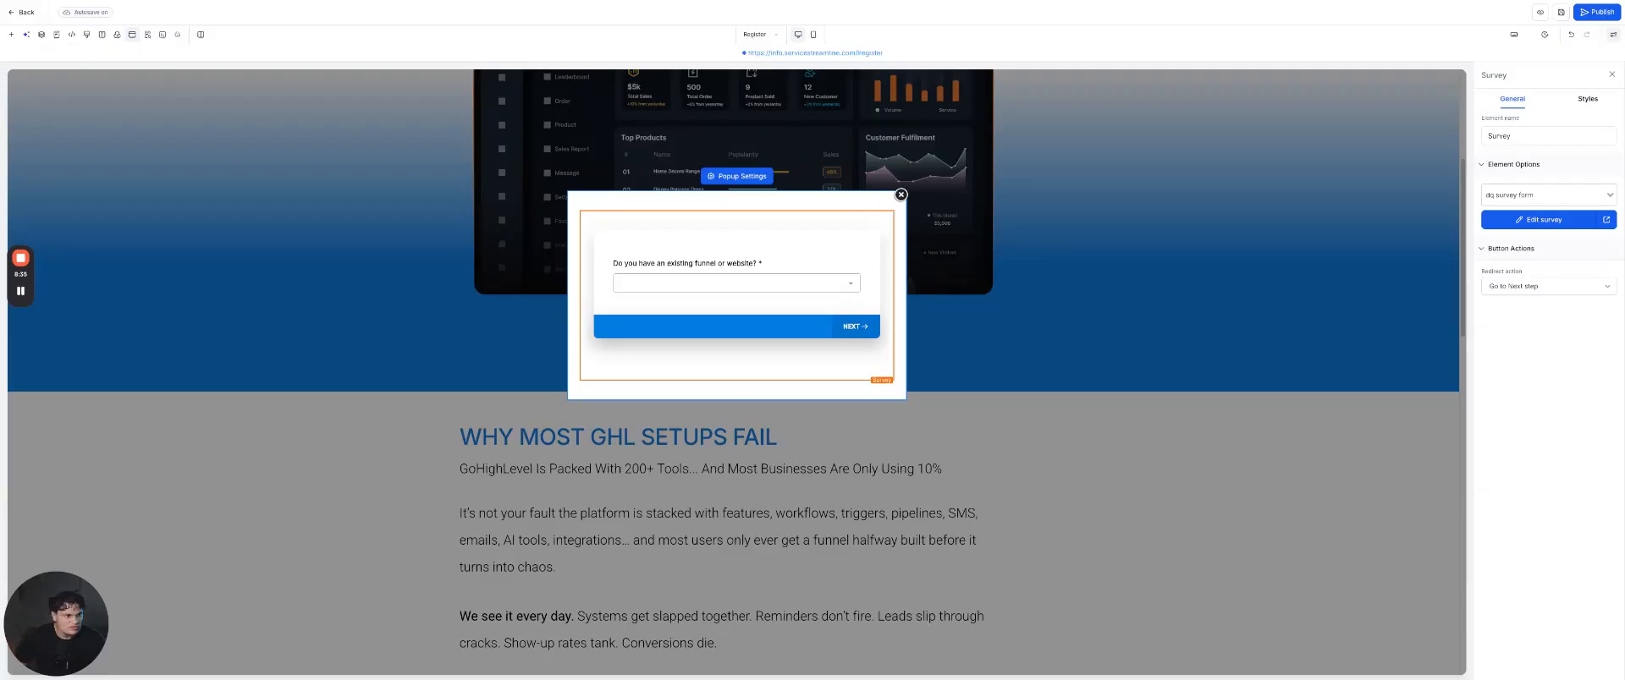
{"action": "left_click", "coordinate": [20, 11]}
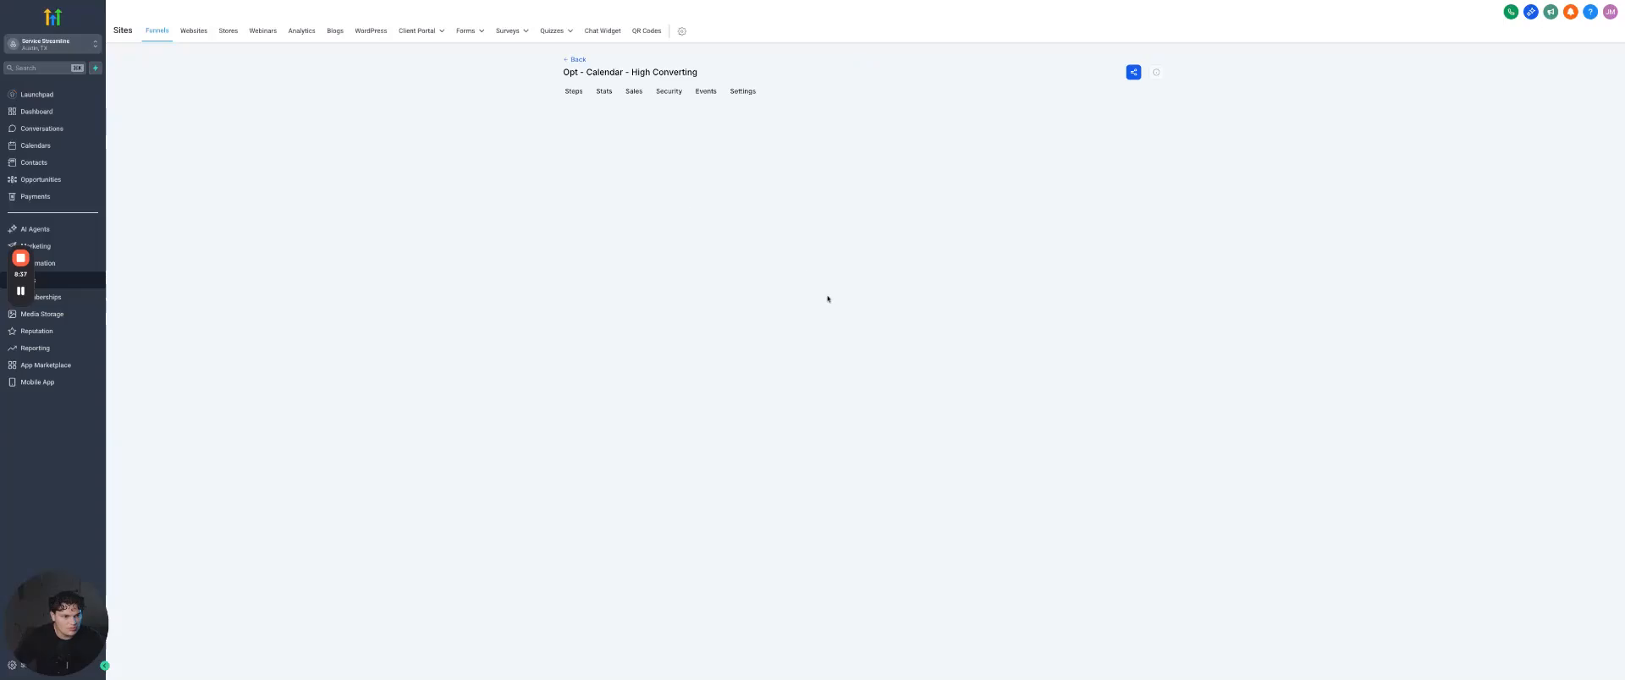
{"action": "left_click", "coordinate": [645, 185]}
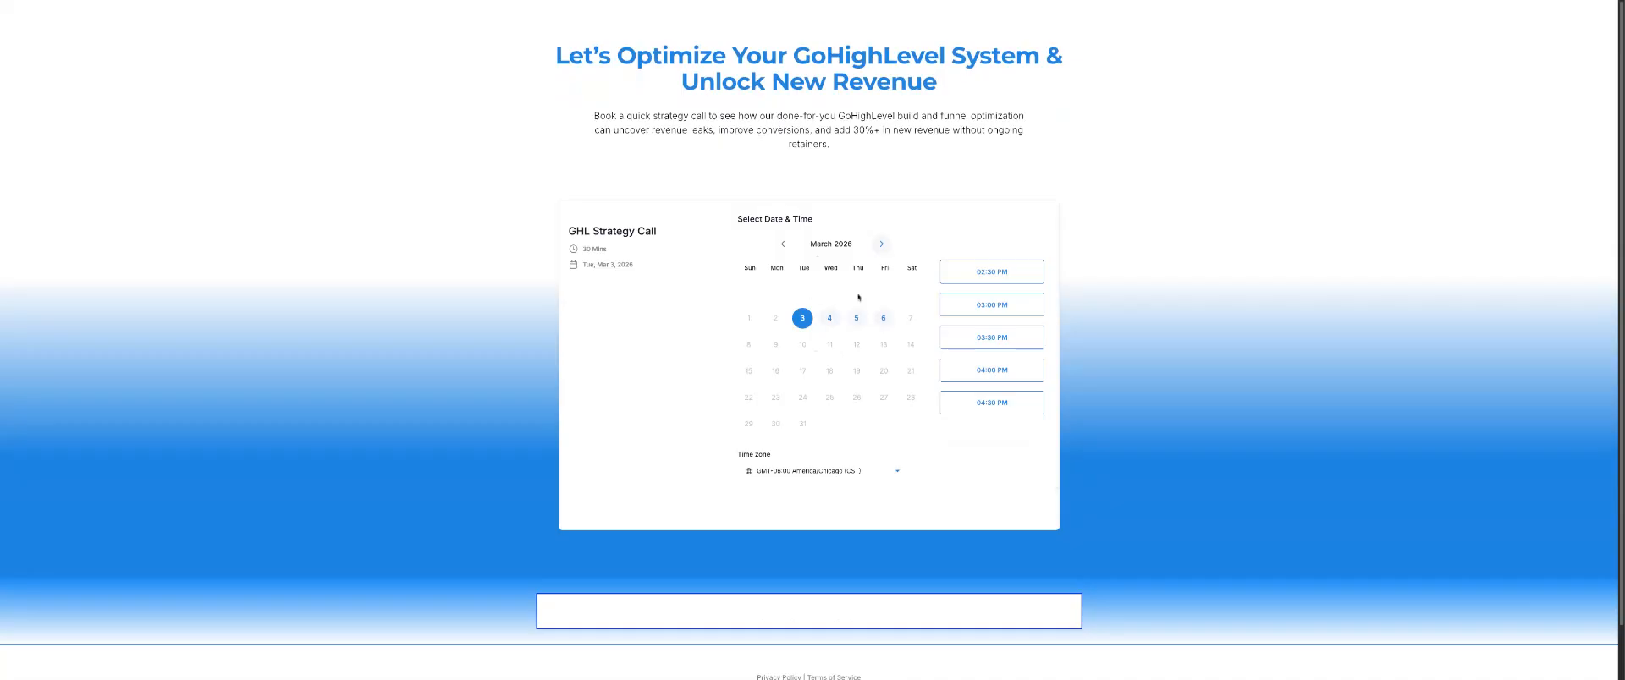
{"action": "scroll", "coordinate": [753, 272], "scroll_direction": "down", "scroll_amount": 1}
{"action": "key", "text": "ctrl+w"}
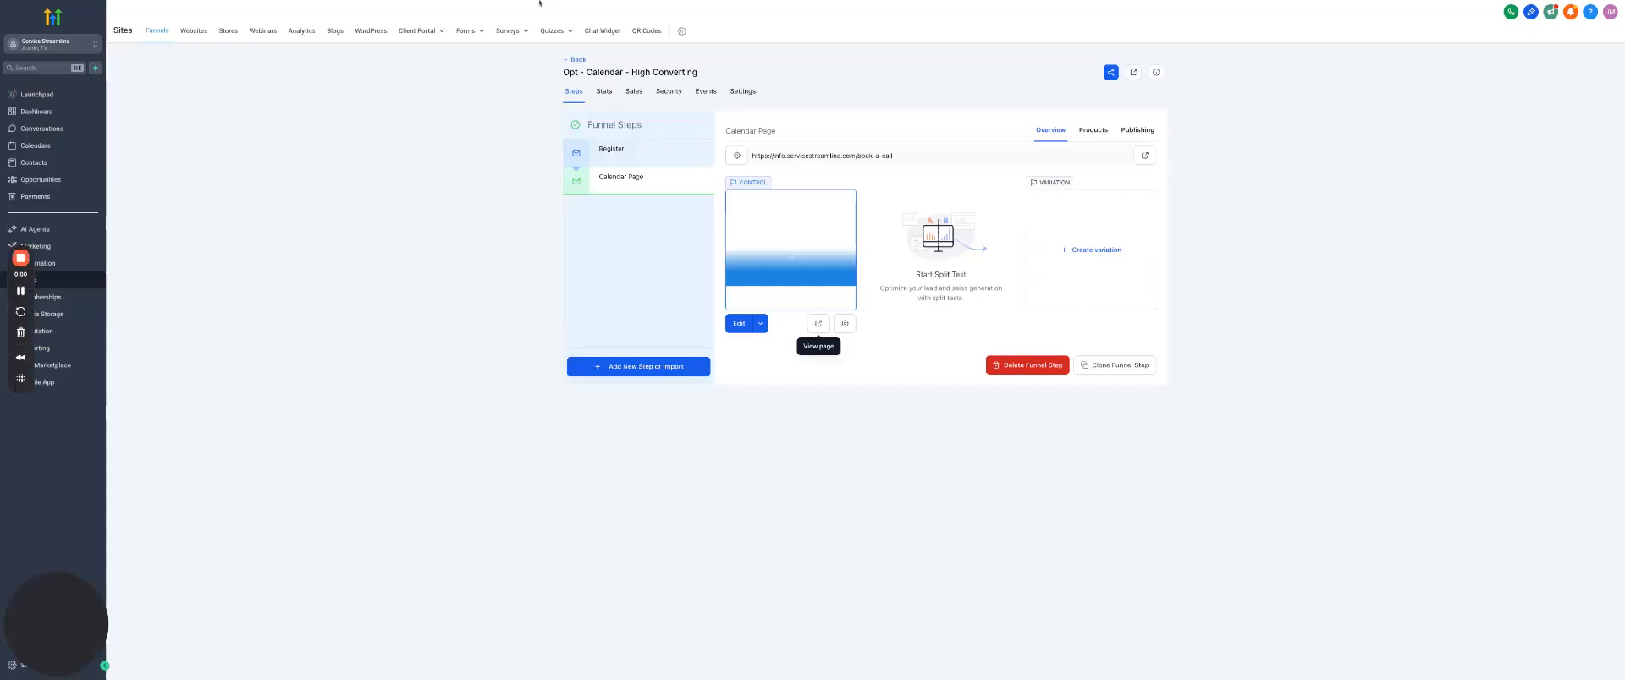
On the live Register page's popup survey, answer No to having an existing funnel or website and submit "Blank" as the offer summary.
{"action": "left_click", "coordinate": [644, 151]}
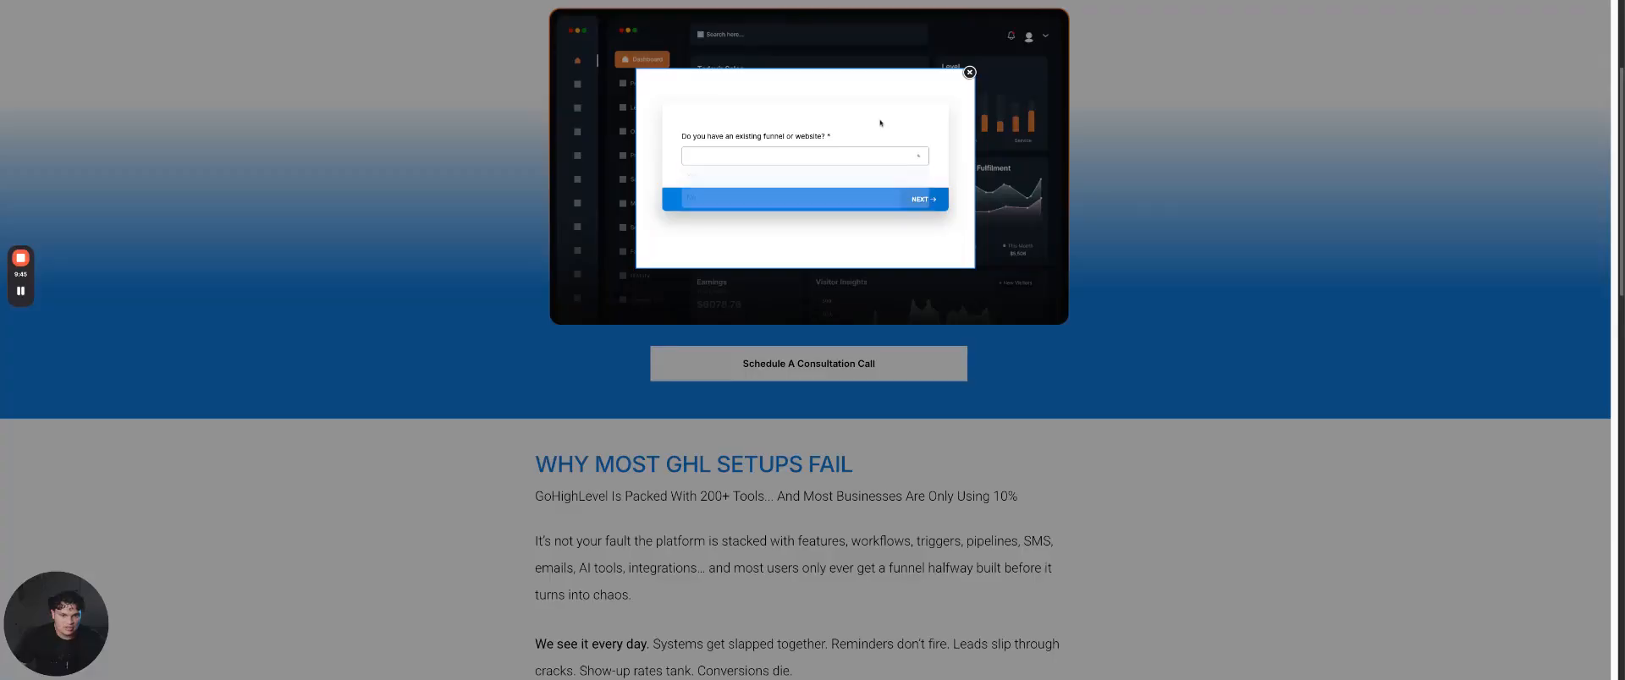
{"action": "left_click", "coordinate": [854, 157]}
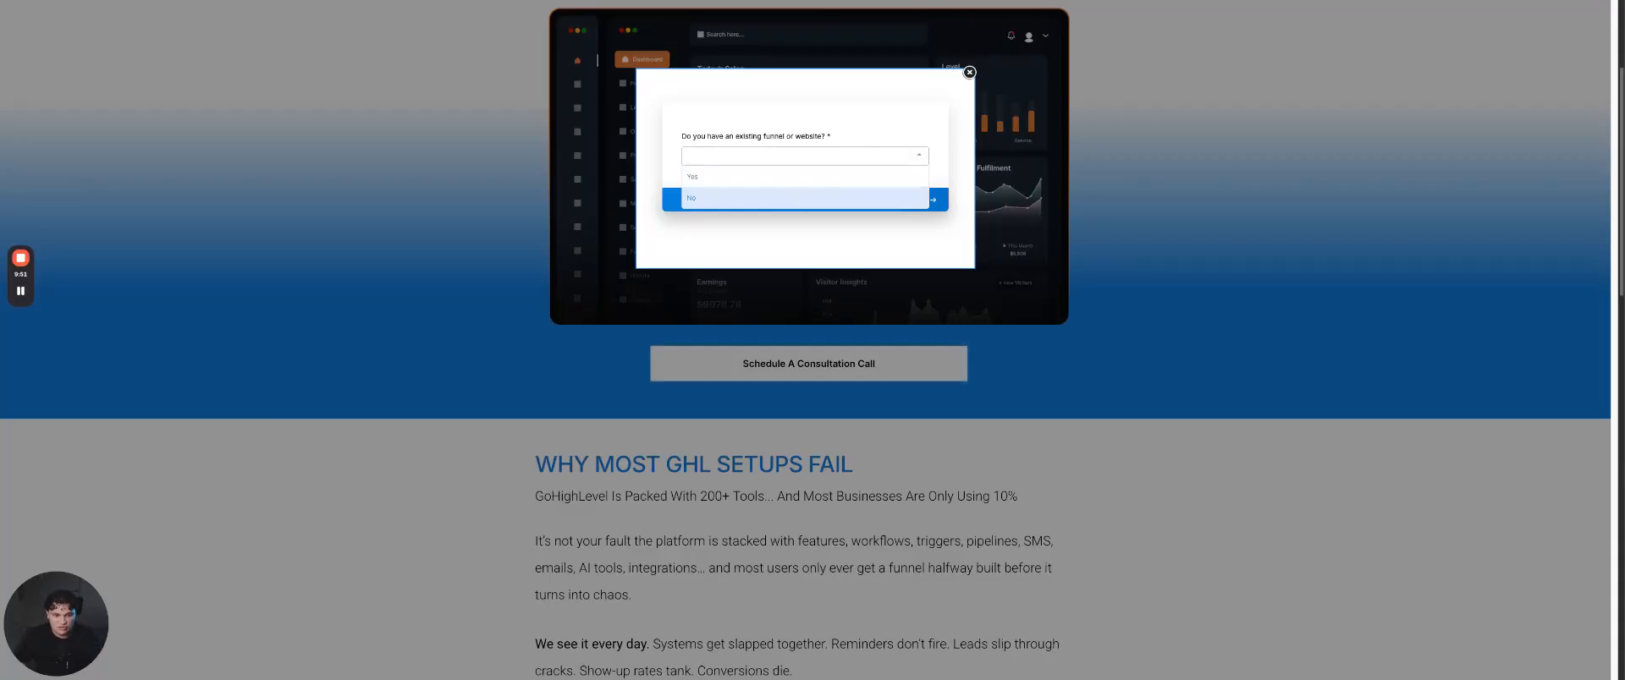
{"action": "left_click", "coordinate": [920, 198]}
{"action": "left_click", "coordinate": [920, 201]}
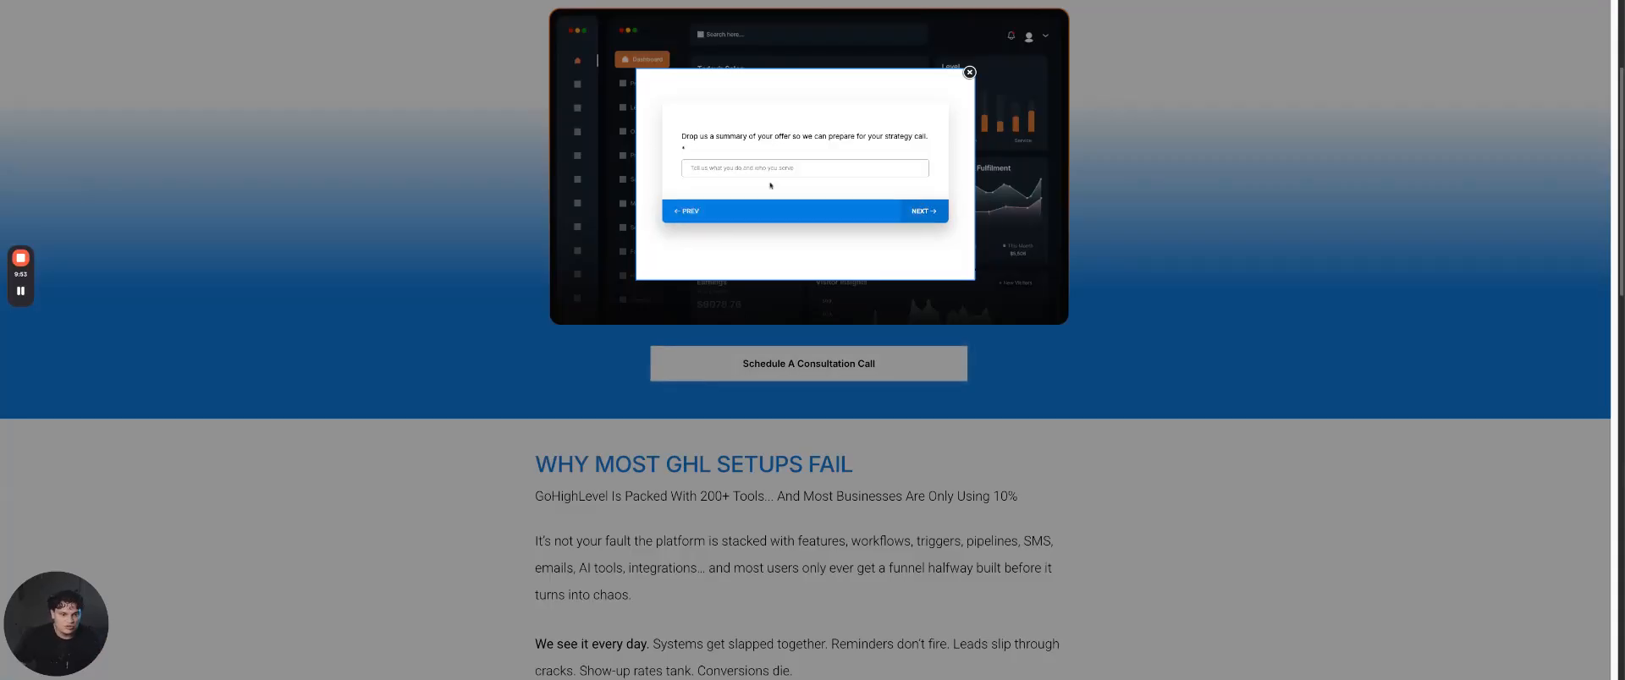
{"action": "type", "text": "Blank"}
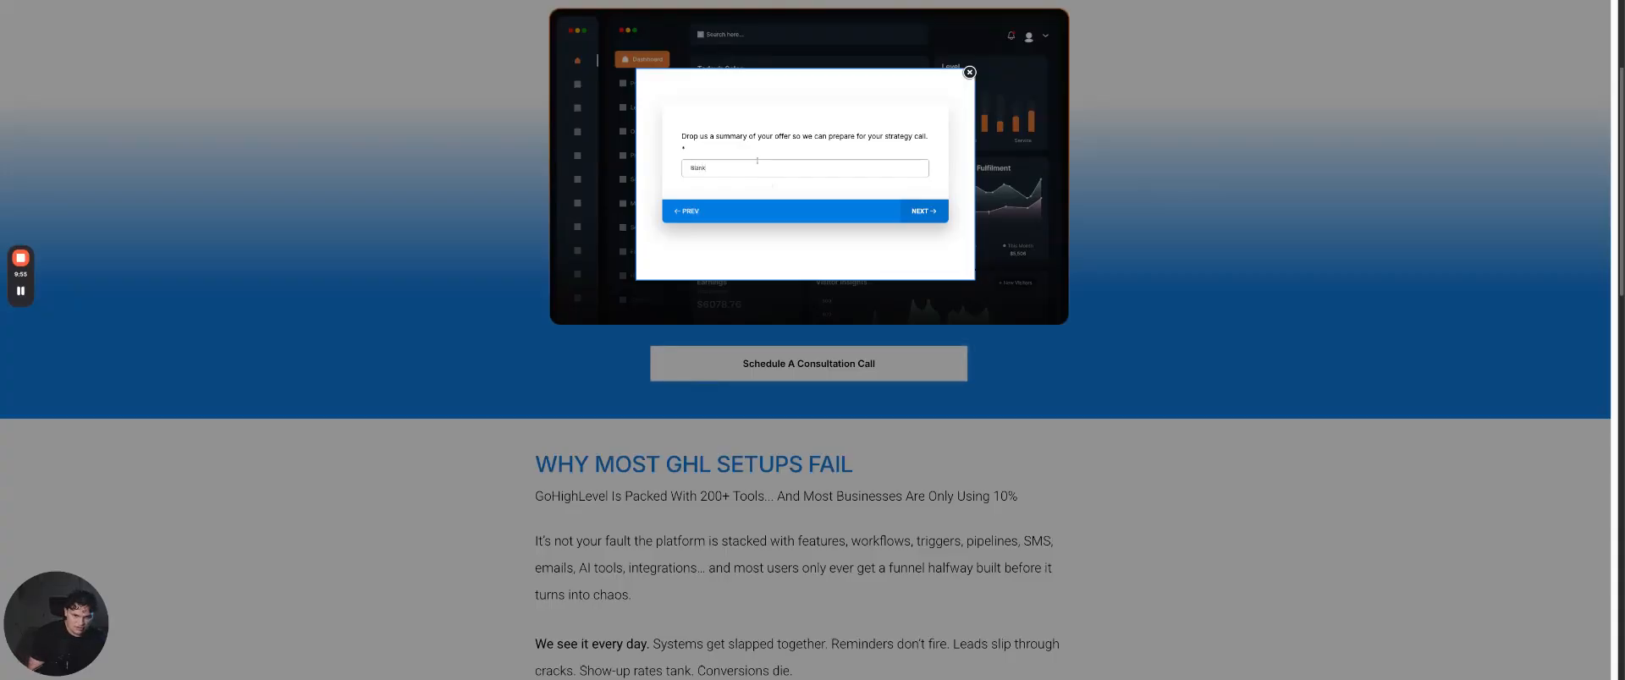
{"action": "left_click", "coordinate": [931, 212]}
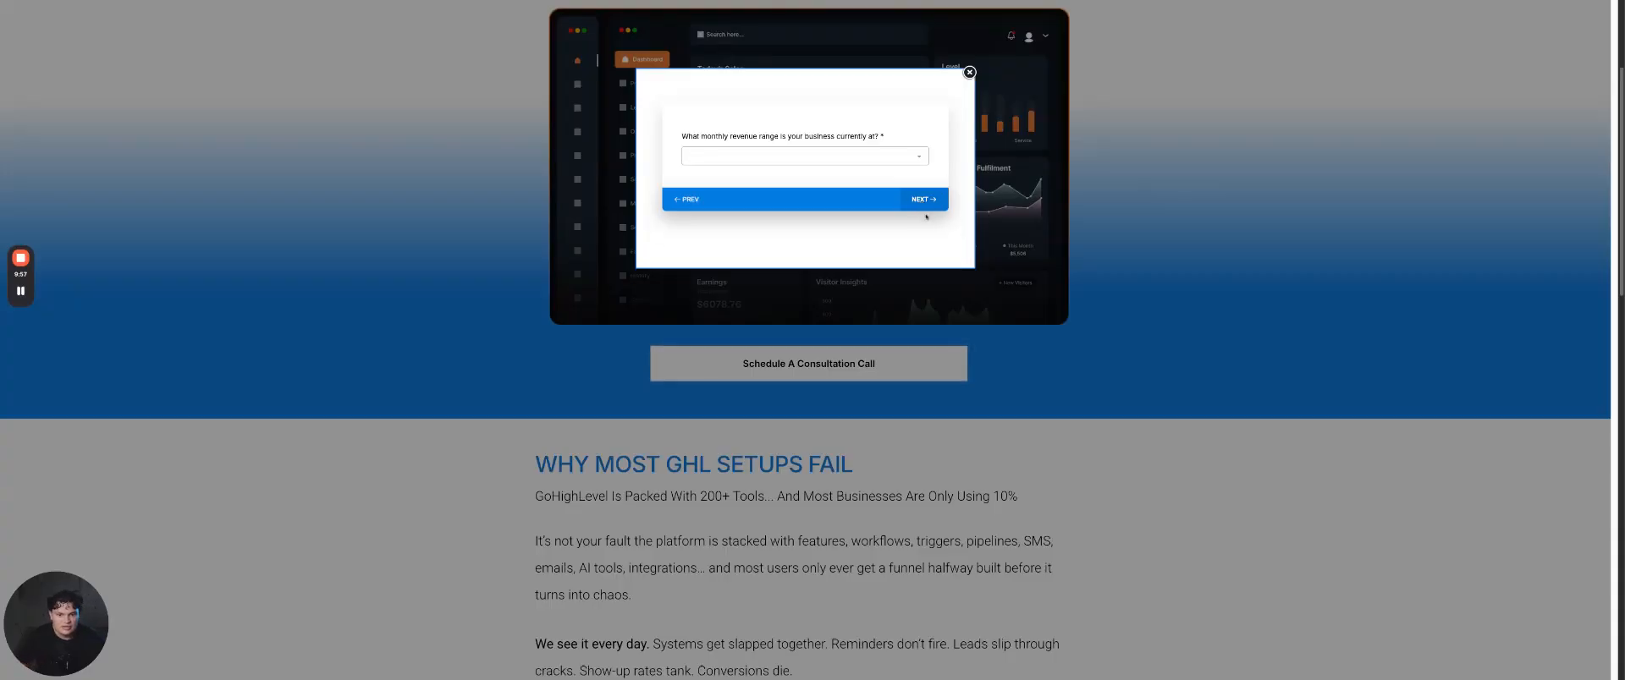
Test the disqualification by choosing the 0$ - $10k monthly revenue range, check the resulting message and close the popup.
{"action": "left_click", "coordinate": [906, 156]}
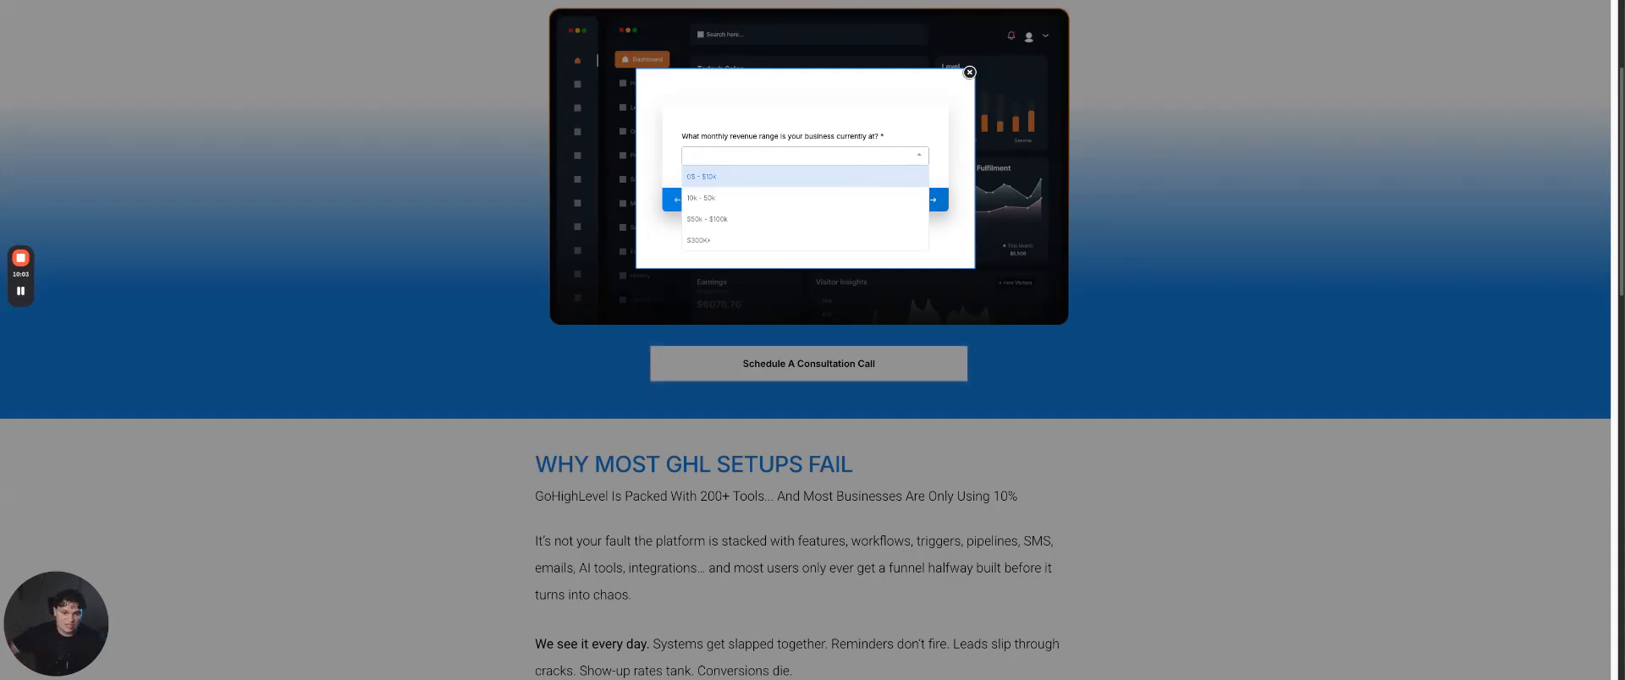
{"action": "left_click", "coordinate": [894, 176]}
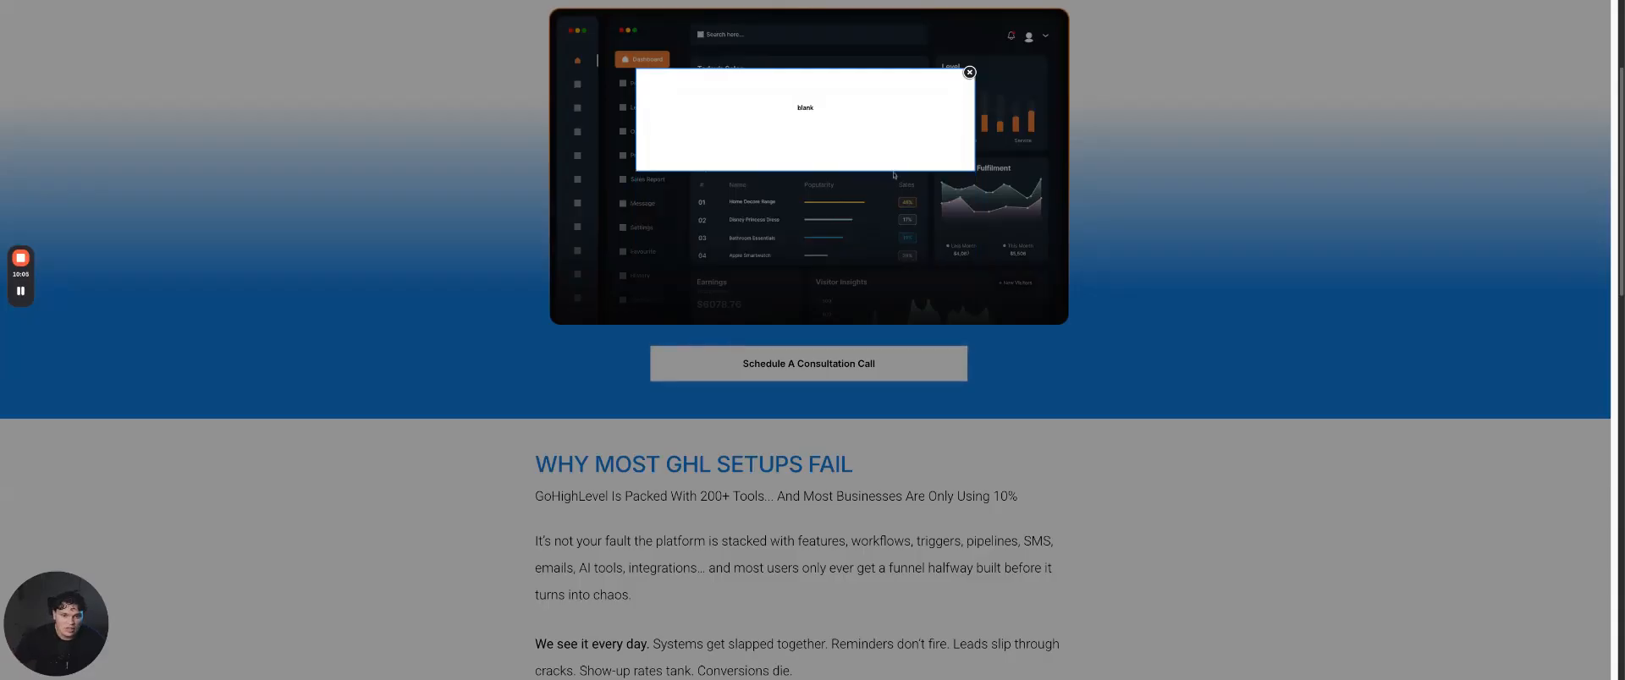
{"action": "left_click_drag", "start_coordinate": [785, 104], "coordinate": [862, 116]}
{"action": "left_click", "coordinate": [969, 71]}
Reopen the survey popup, answer Yes to having an existing funnel or website and continue to the following question.
{"action": "left_click", "coordinate": [928, 373]}
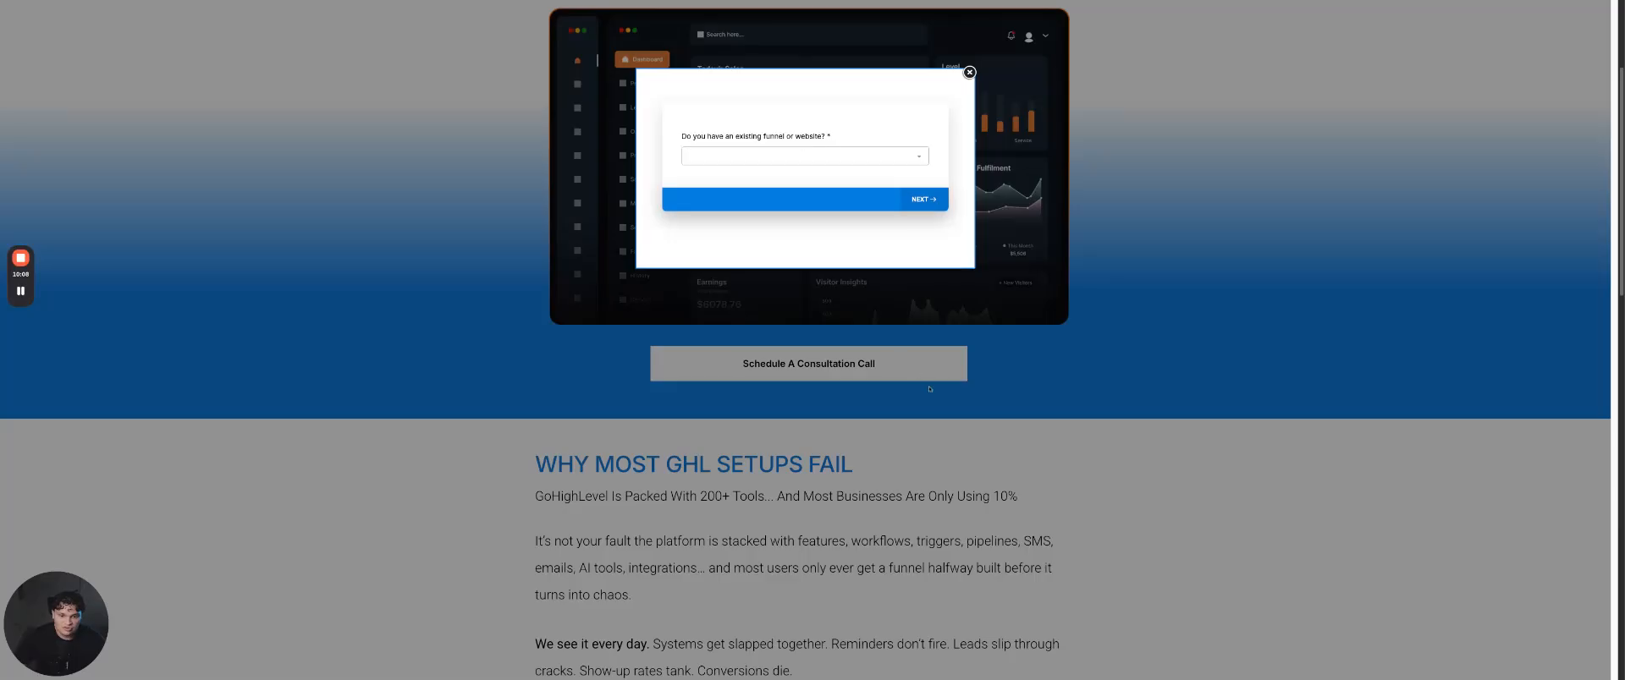
{"action": "left_click", "coordinate": [765, 157]}
{"action": "left_click", "coordinate": [765, 175]}
{"action": "left_click", "coordinate": [944, 205]}
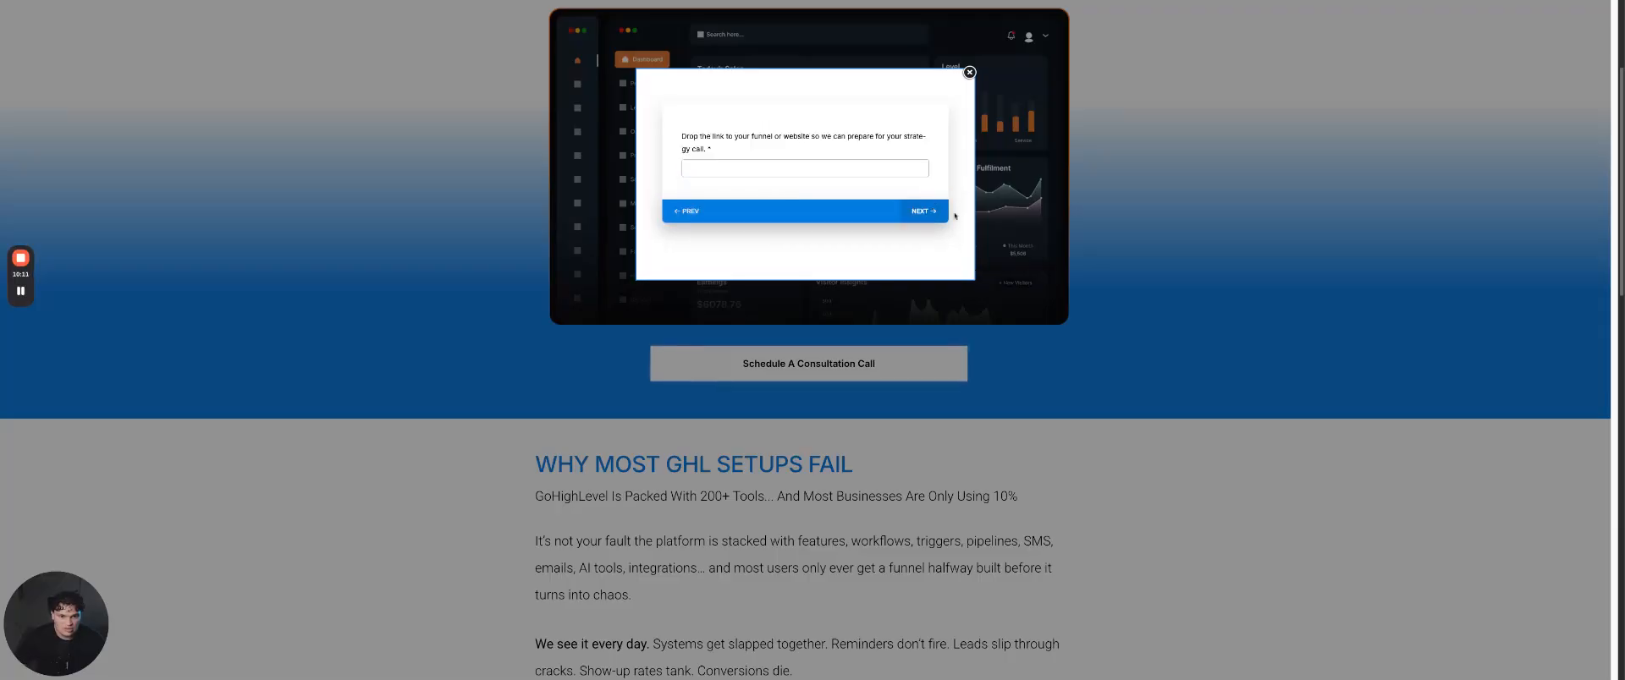